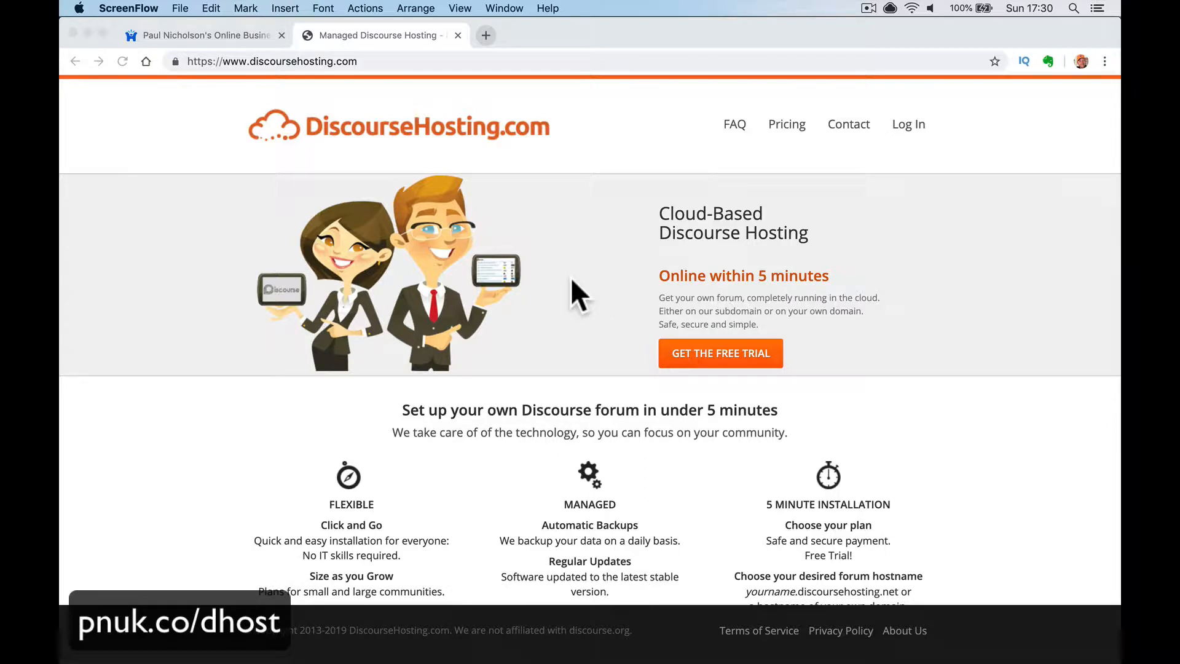
- Glance over the existing forum's tab, then return to the DiscourseHosting.com site
{"action": "left_click", "coordinate": [216, 35]}
{"action": "scroll", "coordinate": [462, 407], "scroll_direction": "down", "scroll_amount": 3}
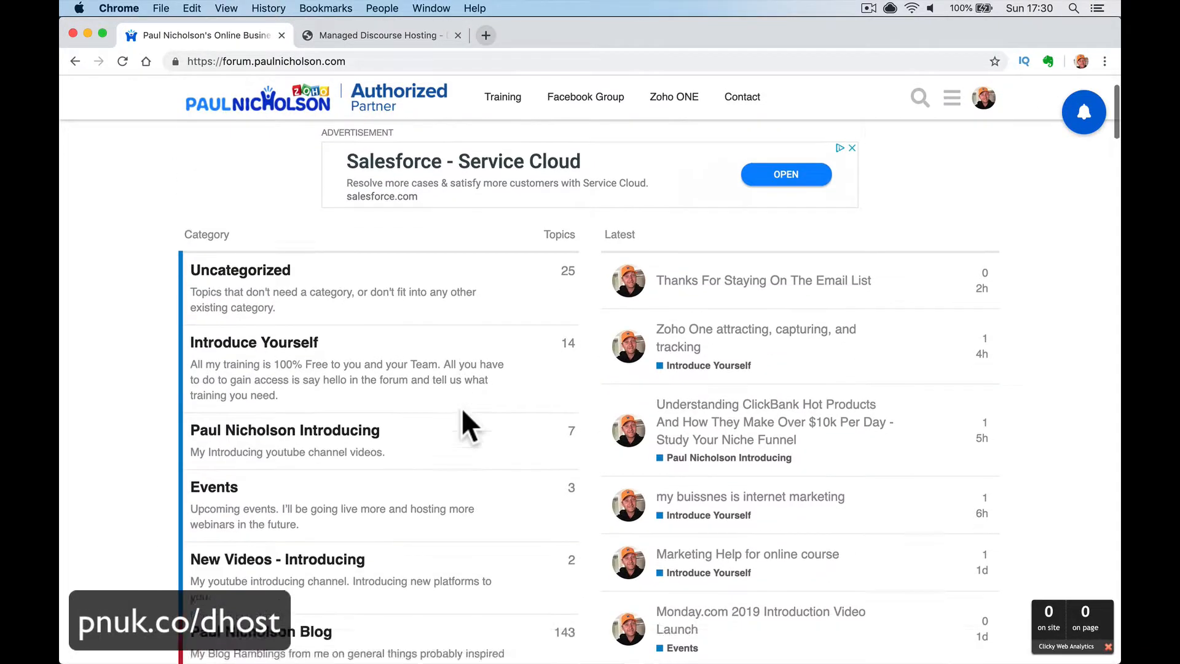
{"action": "scroll", "coordinate": [462, 407], "scroll_direction": "up", "scroll_amount": 4}
{"action": "left_click", "coordinate": [414, 36]}
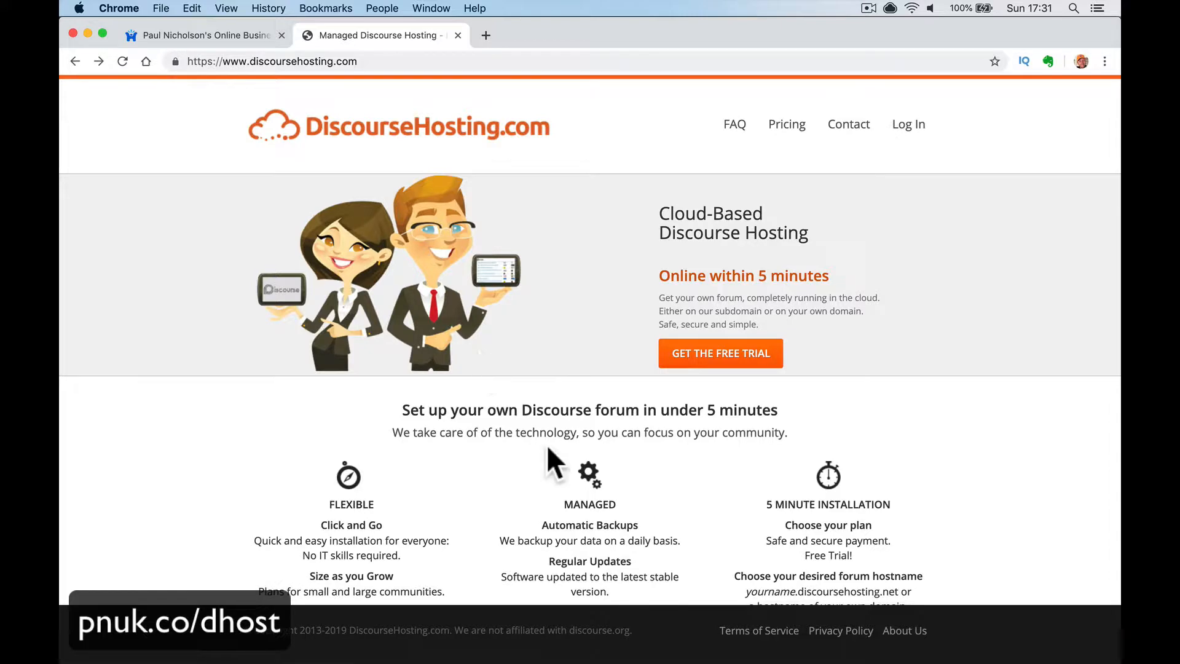
- Bring up Plans and Pricing with the four tiers' monthly prices, Basic at $20/month
{"action": "left_click", "coordinate": [801, 139]}
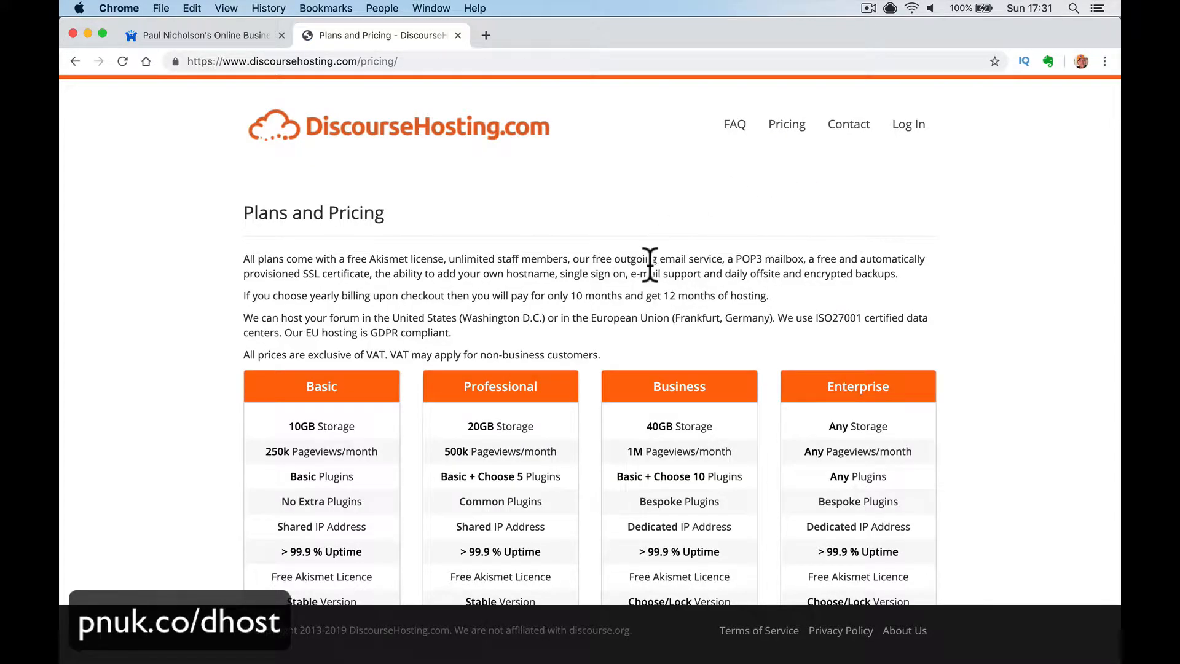
{"action": "scroll", "coordinate": [650, 264], "scroll_direction": "down", "scroll_amount": 2}
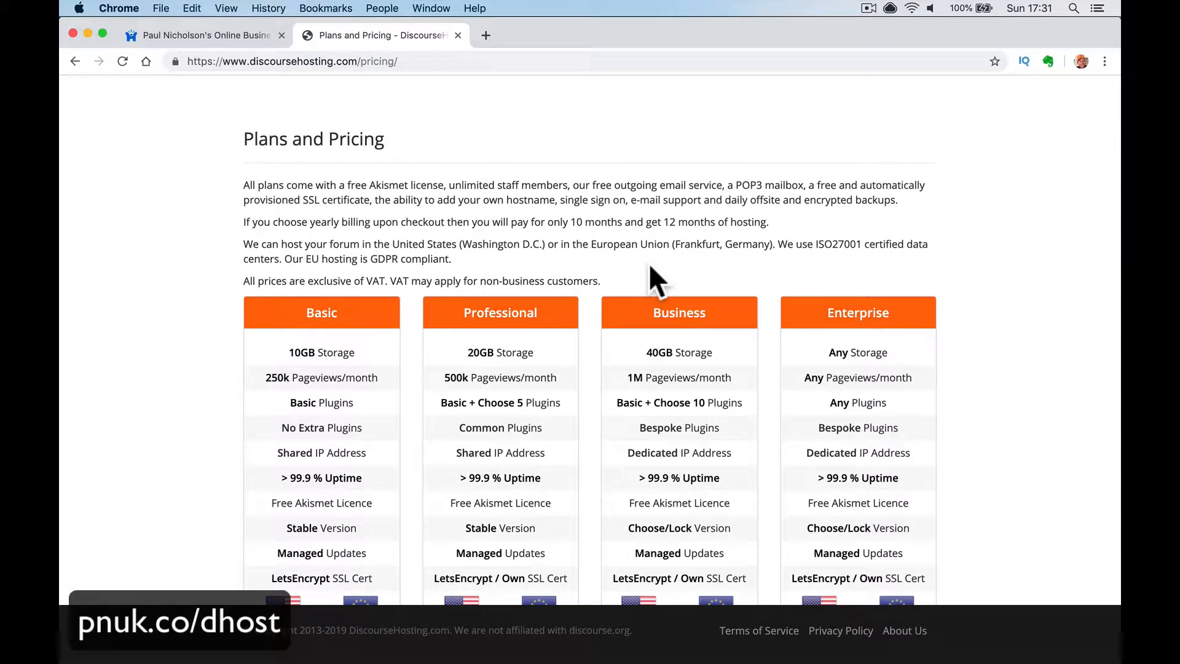
{"action": "scroll", "coordinate": [648, 263], "scroll_direction": "down", "scroll_amount": 4}
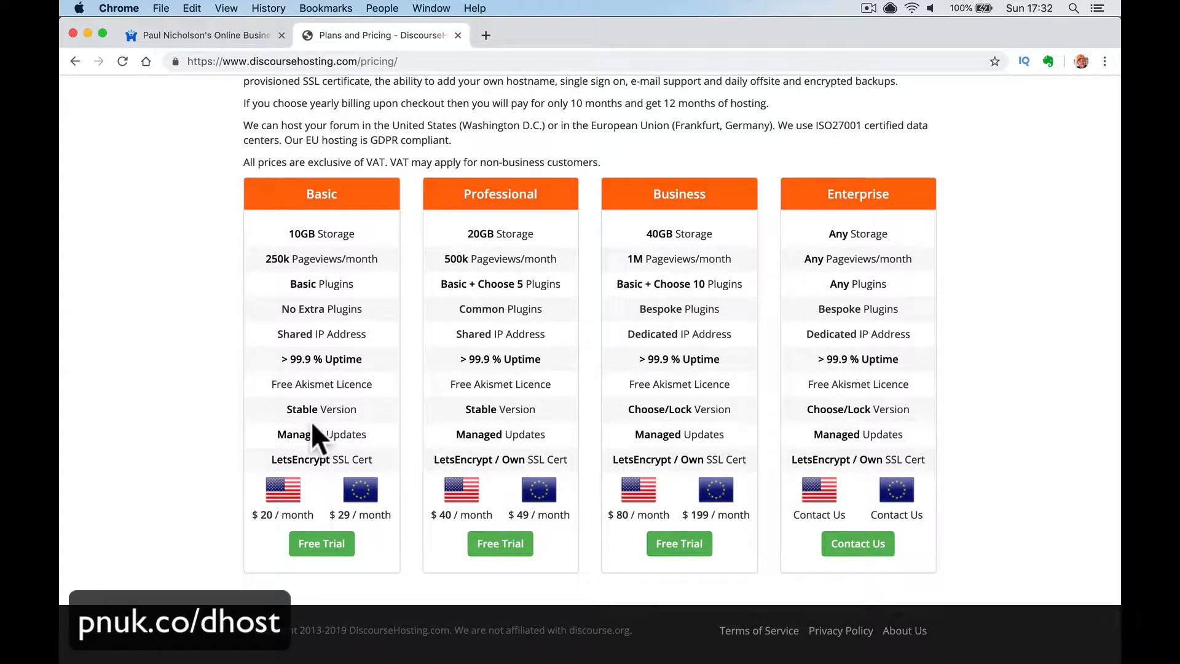
- Start the Basic plan free trial and clear the autofilled e-mail address
{"action": "left_click", "coordinate": [336, 550]}
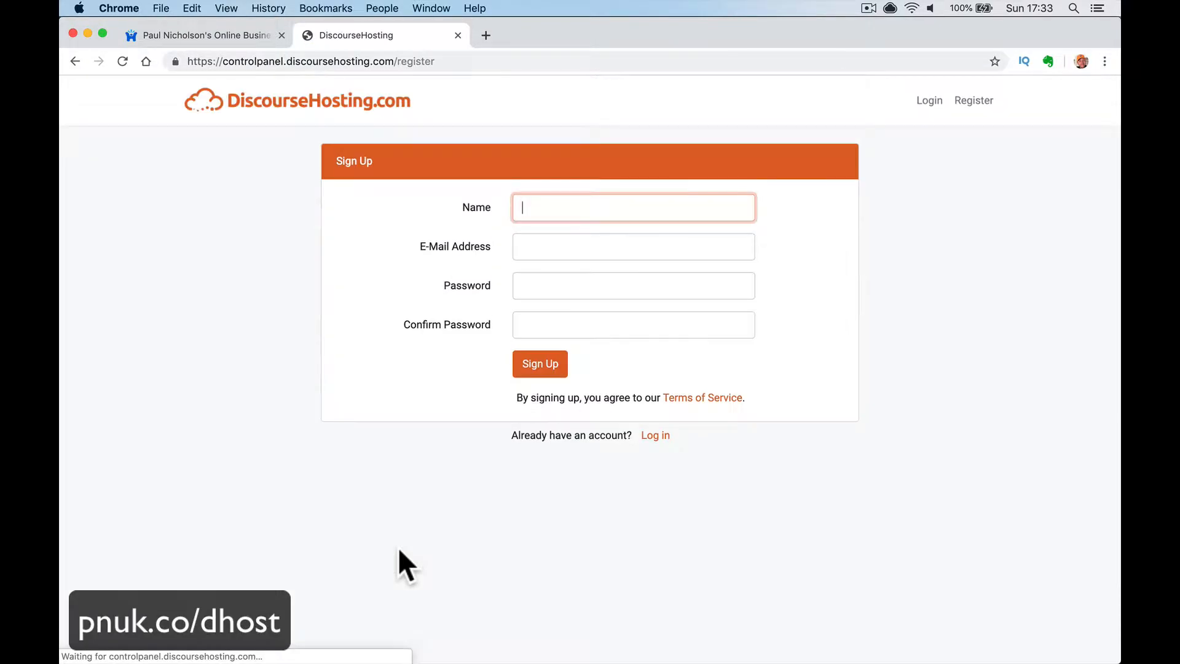
{"action": "double_click", "coordinate": [574, 247]}
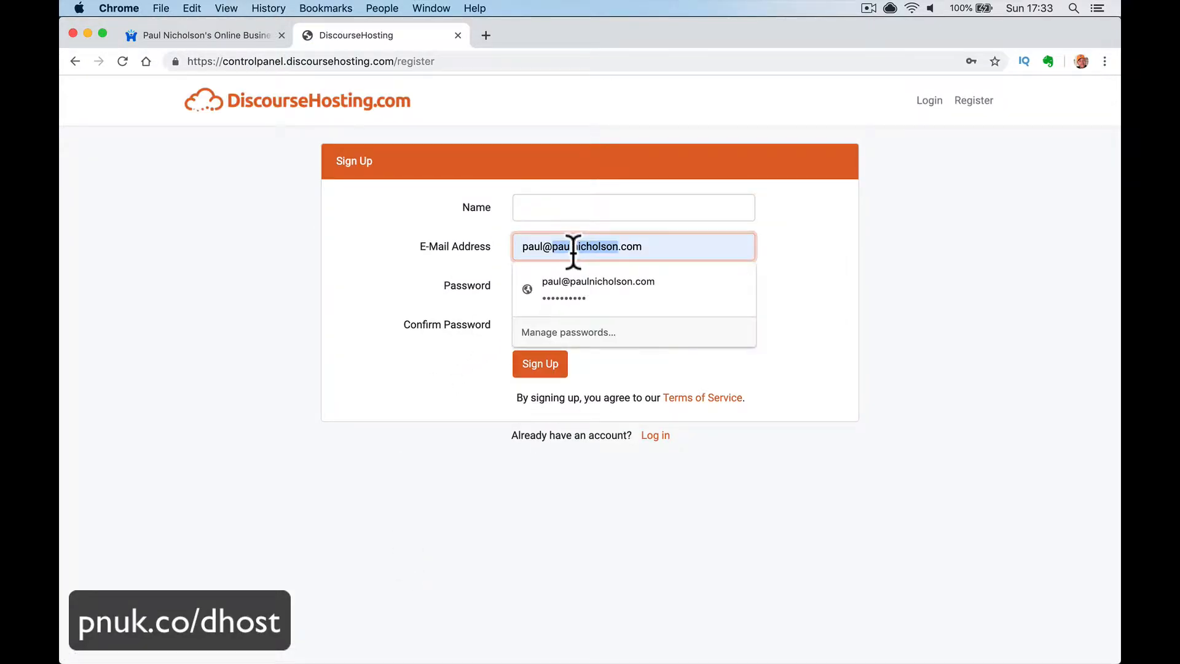
{"action": "key", "text": "BackSpace"}
{"action": "key", "text": "BackSpace"}
{"action": "triple_click", "coordinate": [588, 242]}
{"action": "key", "text": "BackSpace"}
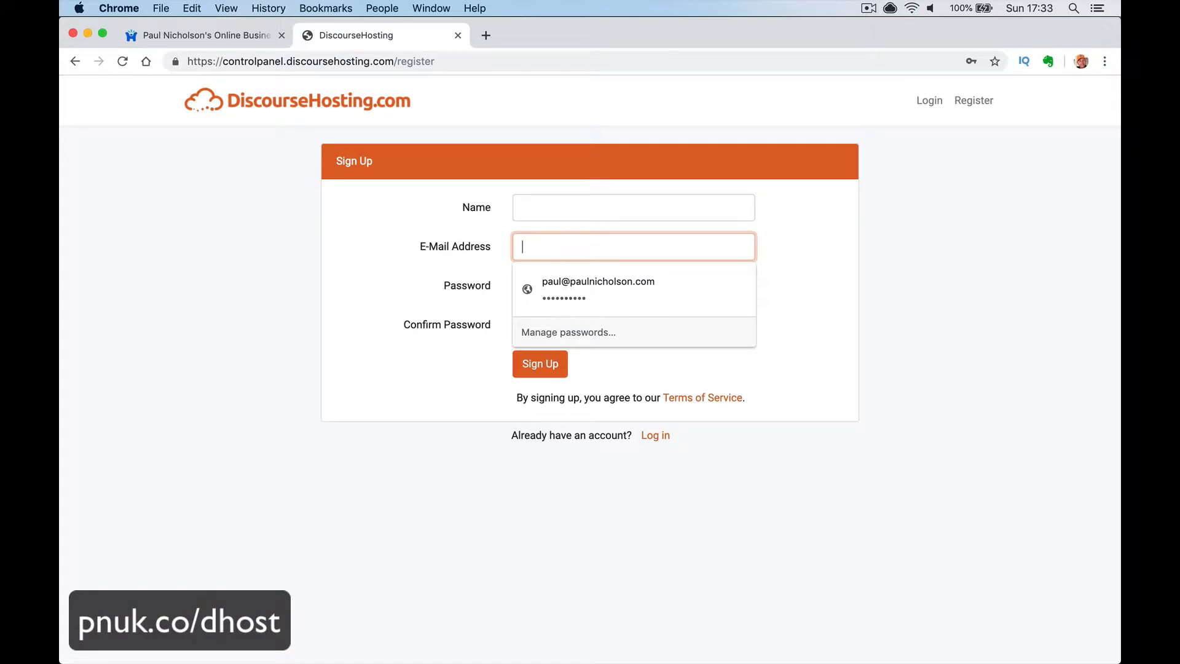
- Enter the account holder's name, e-mail address and matching password, then sign up
{"action": "left_click", "coordinate": [562, 208]}
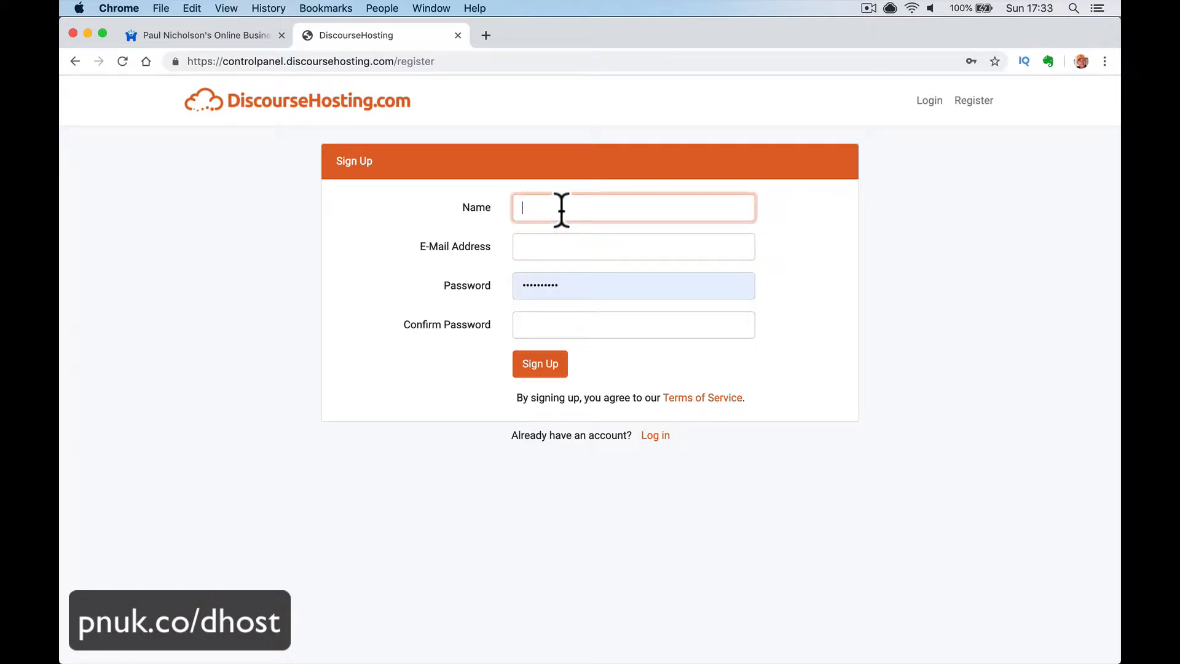
{"action": "type", "text": "Paul Nicholoson"}
{"action": "key", "text": "BackSpace"}
{"action": "key", "text": "BackSpace"}
{"action": "type", "text": "on"}
{"action": "key", "text": "Tab"}
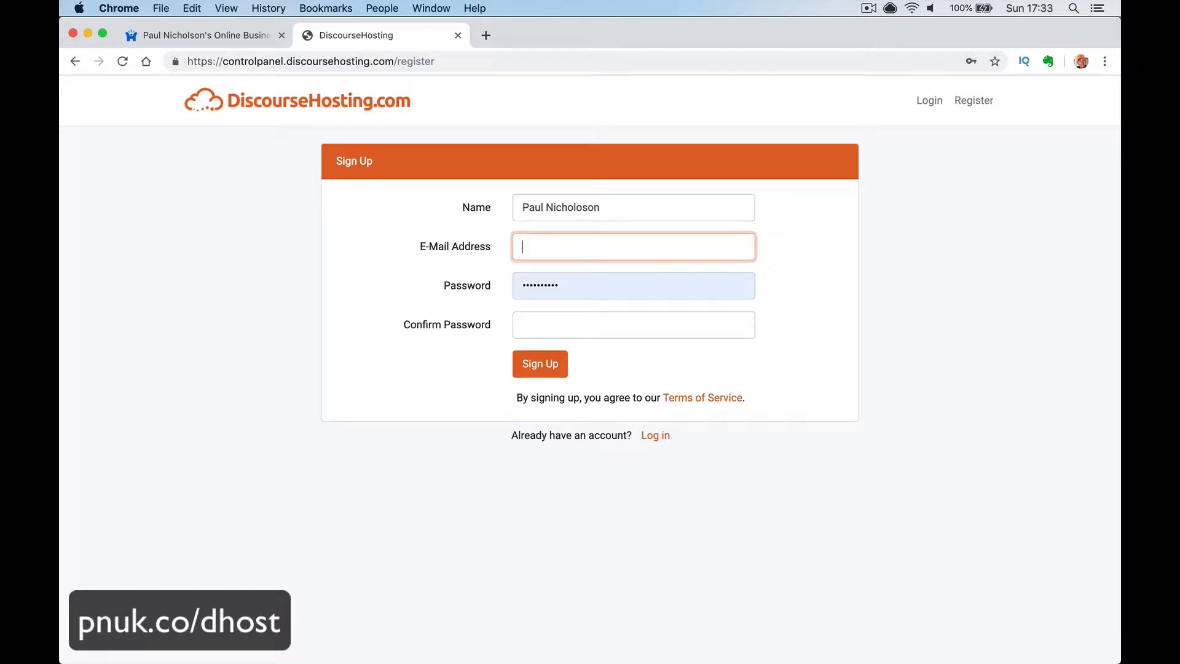
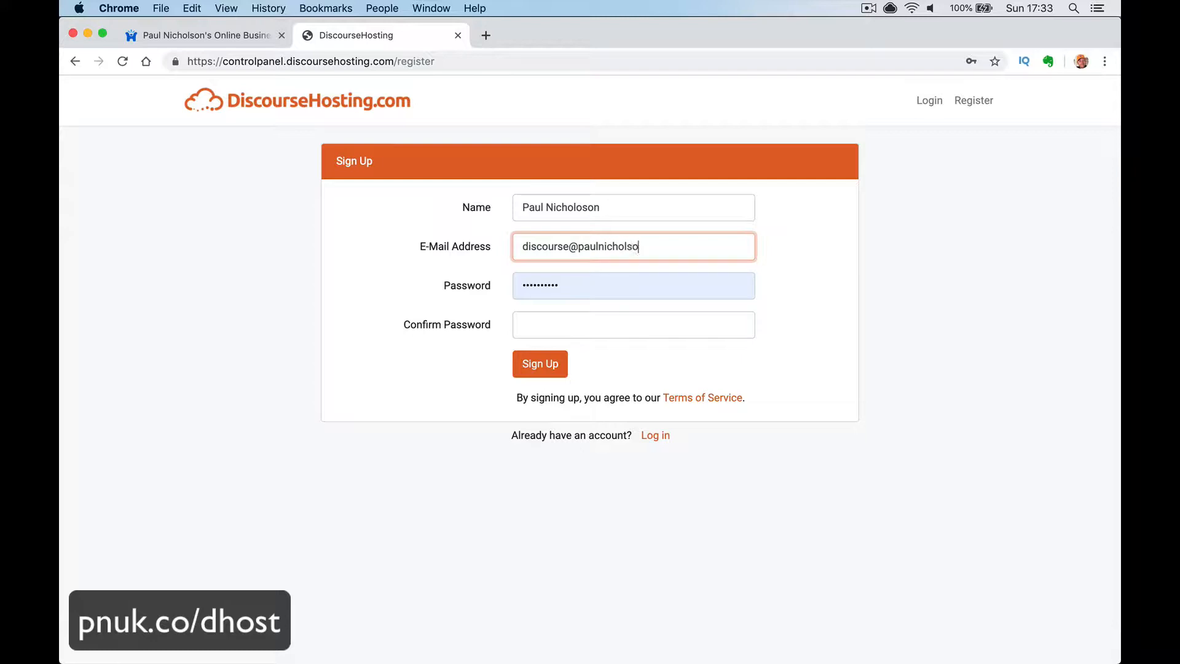
{"action": "key", "text": "Tab"}
{"action": "type", "text": "•"}
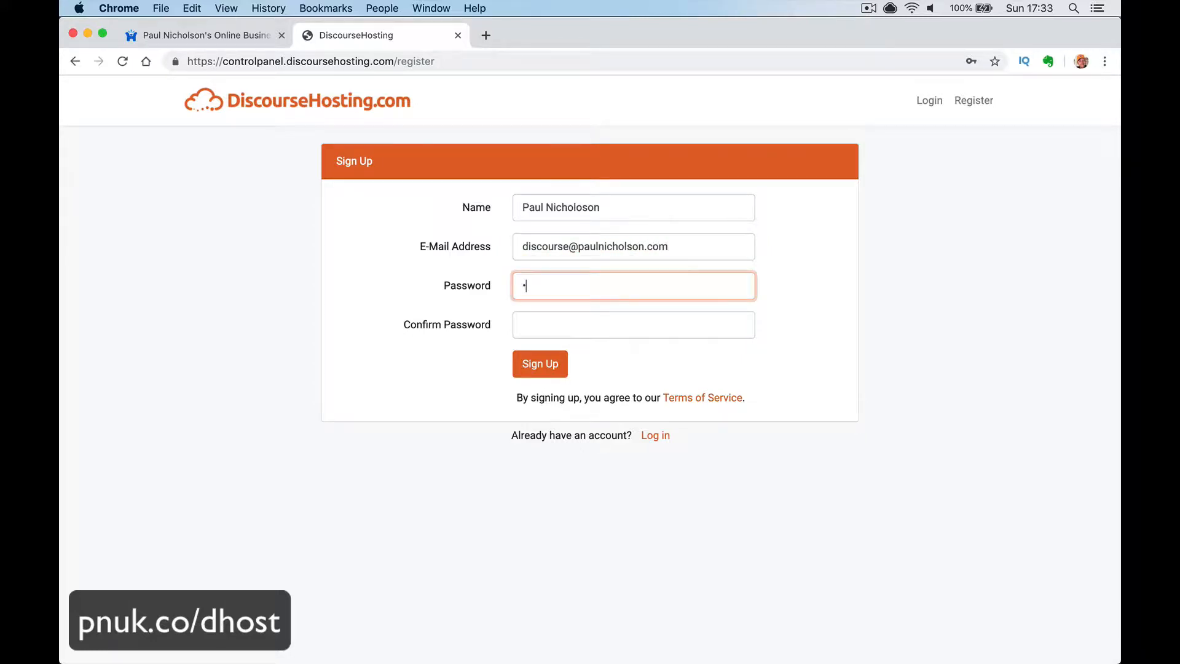
{"action": "type", "text": "•••••••••"}
{"action": "key", "text": "Tab"}
{"action": "type", "text": "••••"}
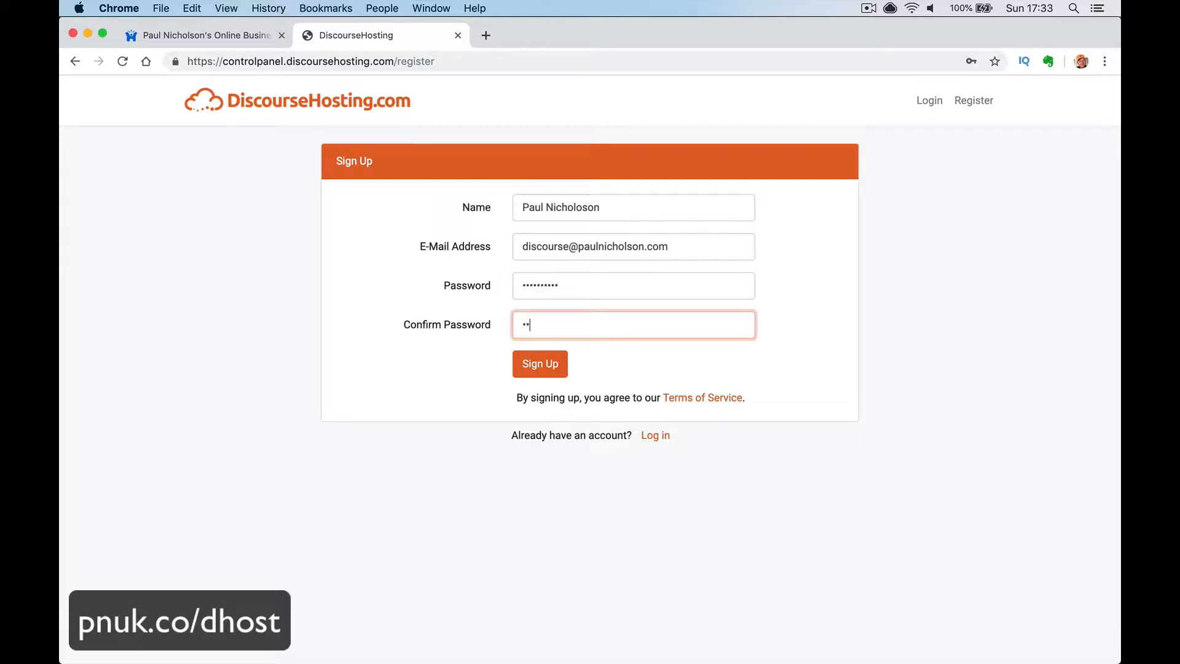
{"action": "type", "text": "••••••"}
{"action": "left_click", "coordinate": [532, 372]}
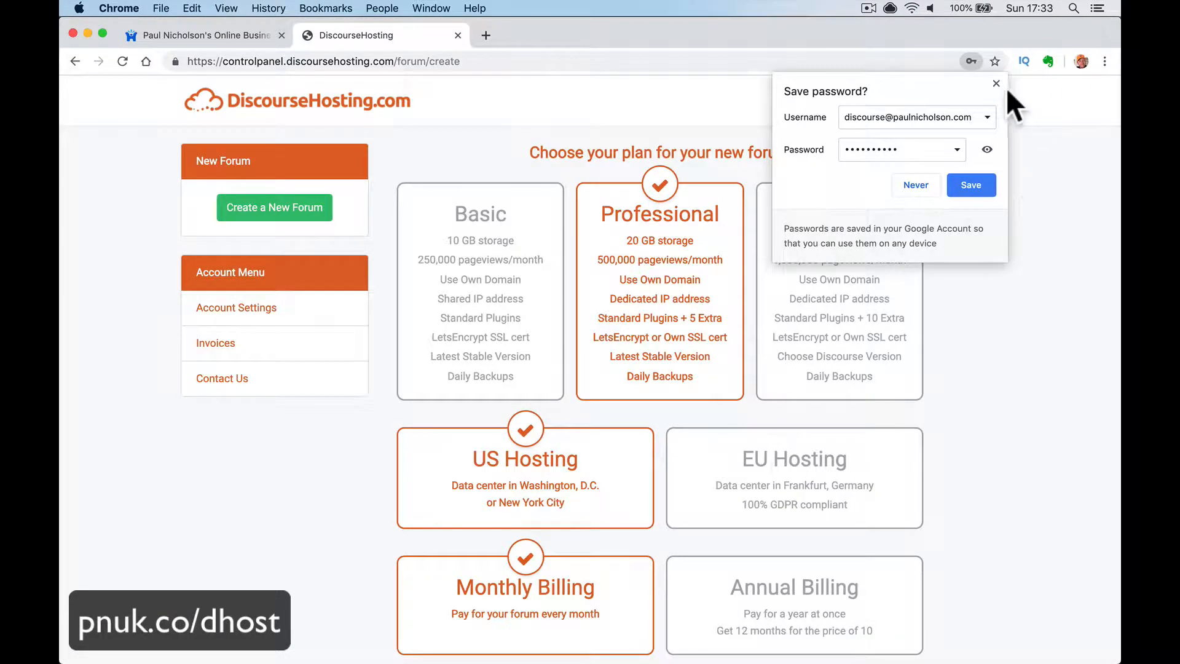
- Close the save-password prompt and select Basic plan, US hosting and monthly billing
{"action": "left_click", "coordinate": [996, 83]}
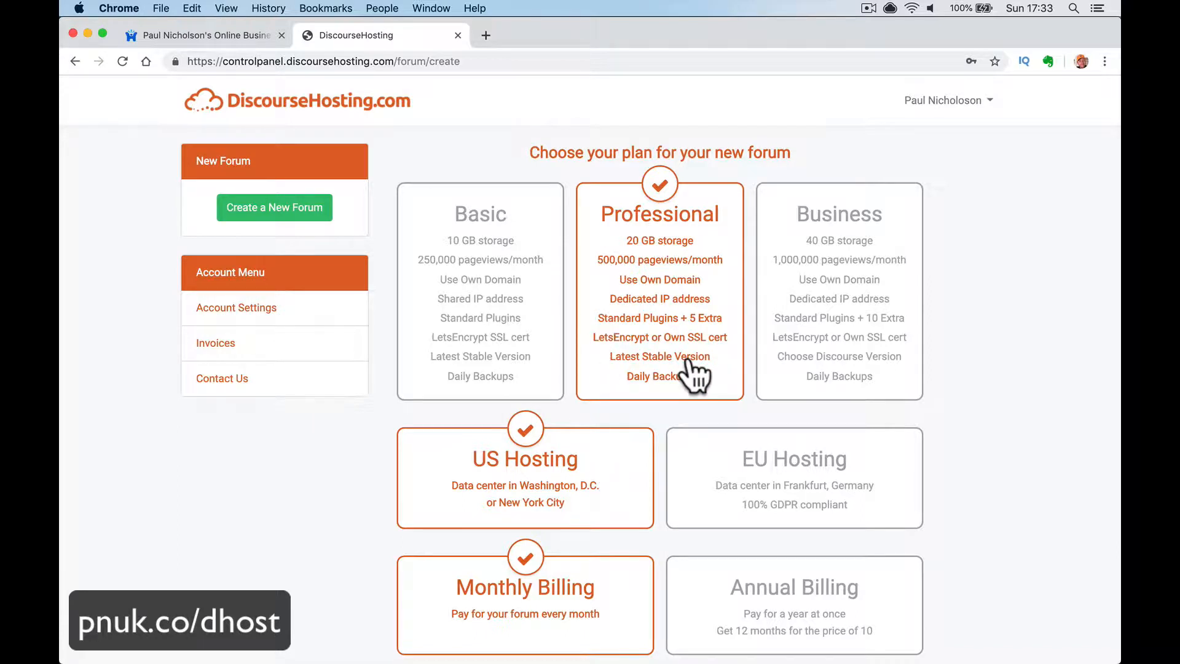
{"action": "left_click", "coordinate": [485, 237]}
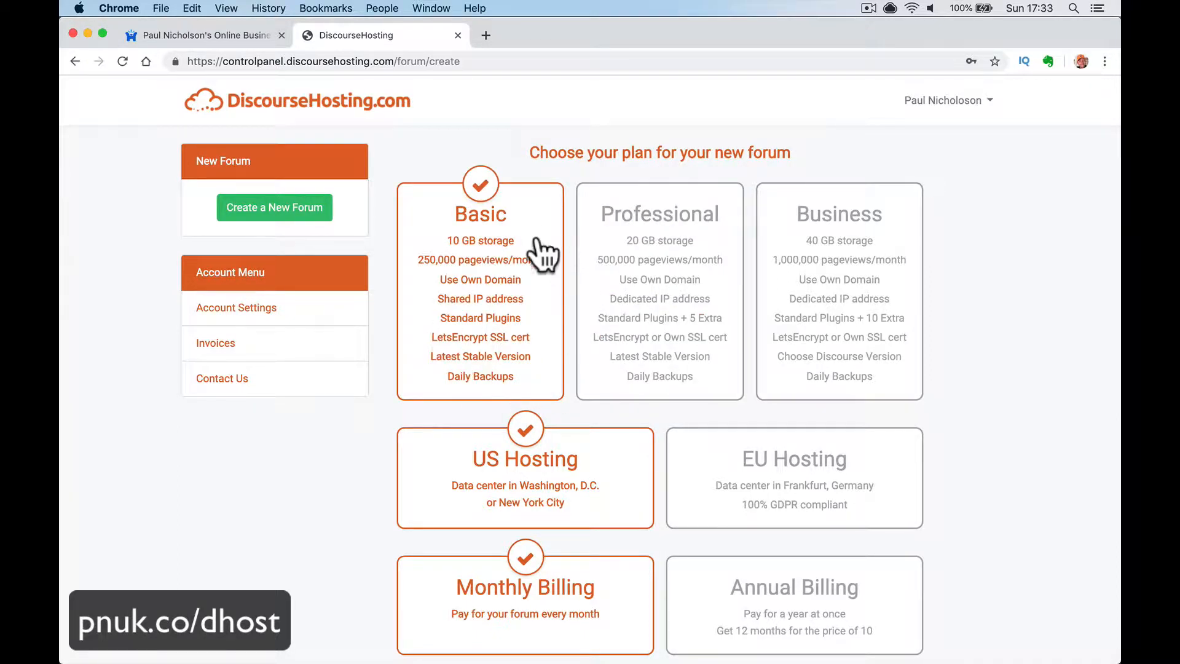
{"action": "scroll", "coordinate": [565, 340], "scroll_direction": "down", "scroll_amount": 2}
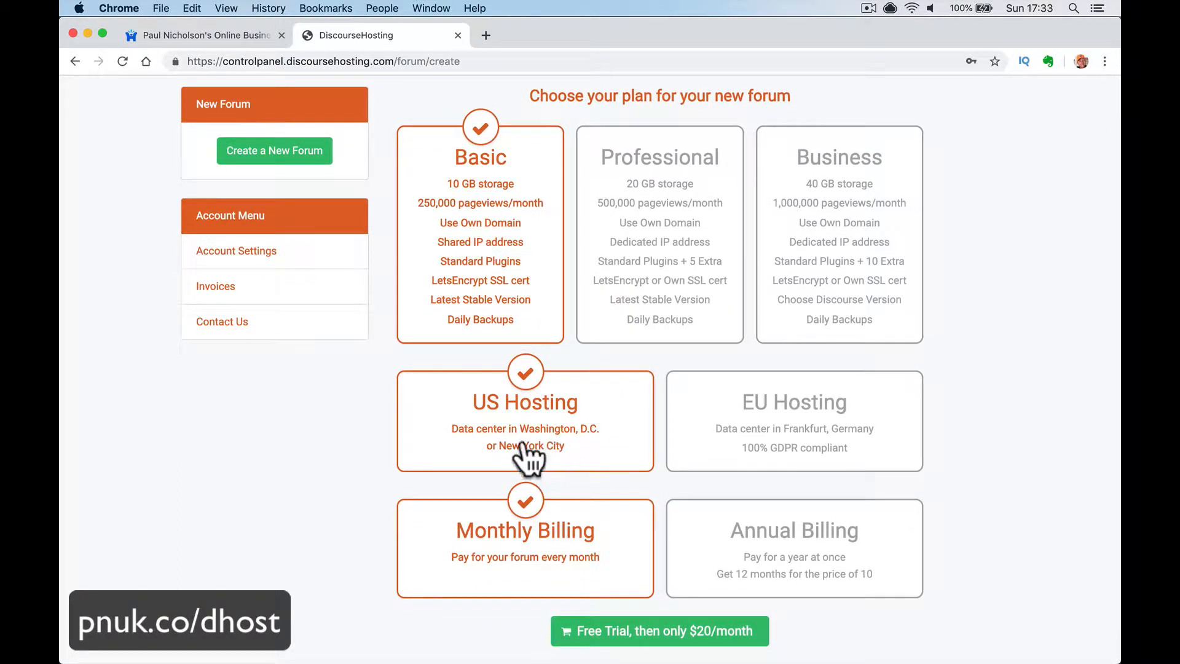
{"action": "left_click", "coordinate": [763, 440]}
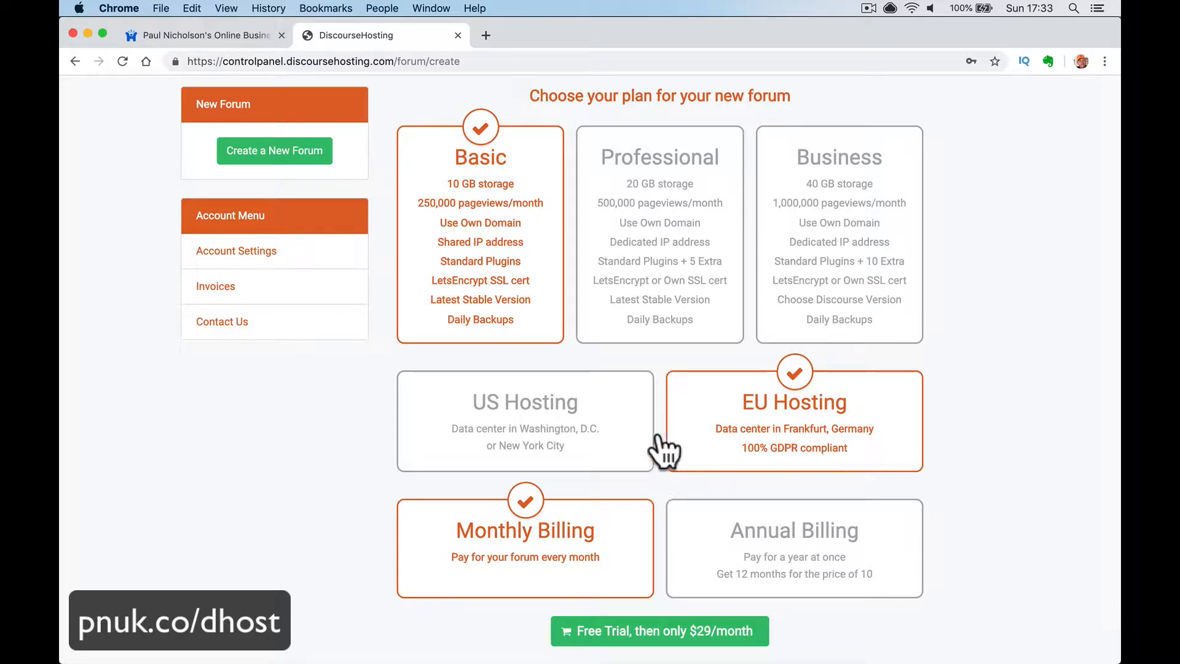
{"action": "left_click", "coordinate": [602, 415]}
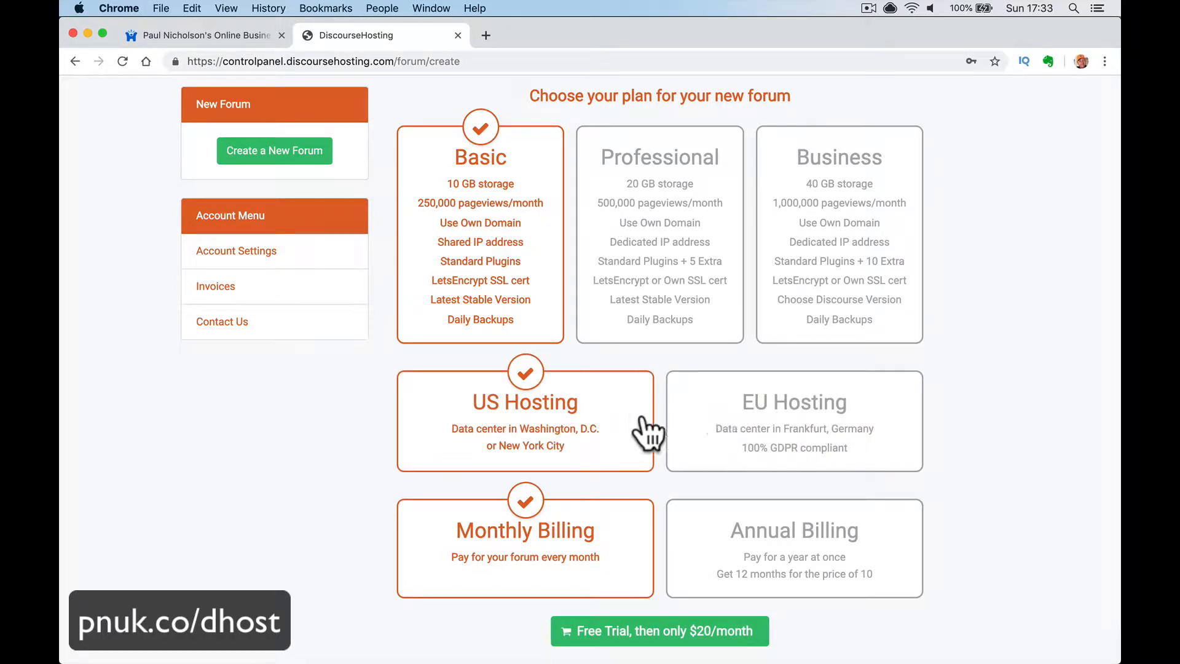
{"action": "left_click", "coordinate": [724, 555]}
{"action": "left_click", "coordinate": [639, 566]}
{"action": "left_click", "coordinate": [762, 550]}
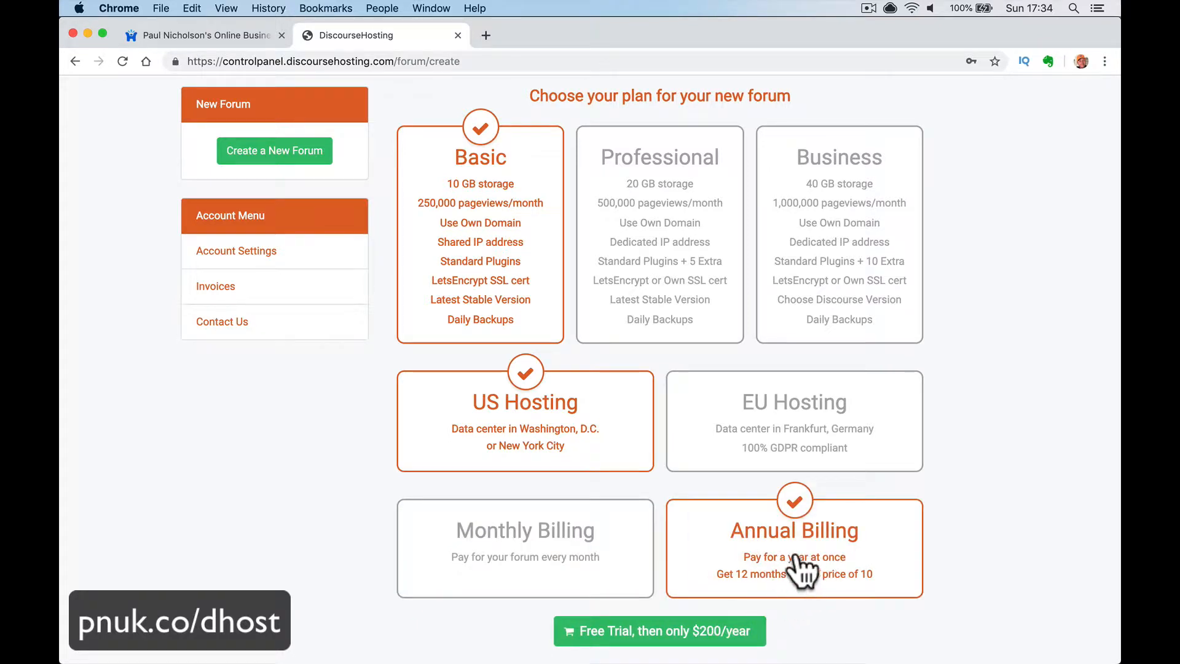
{"action": "left_click", "coordinate": [610, 577]}
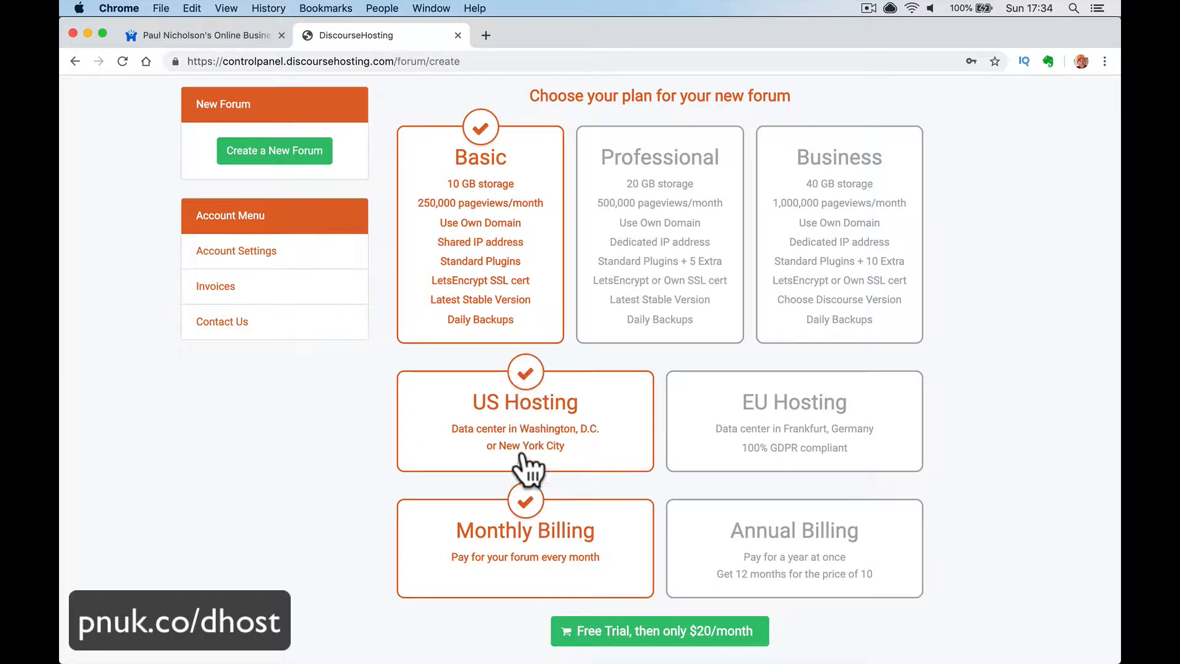
- Start the Basic free trial and review the FastSpring order details
{"action": "left_click", "coordinate": [642, 639]}
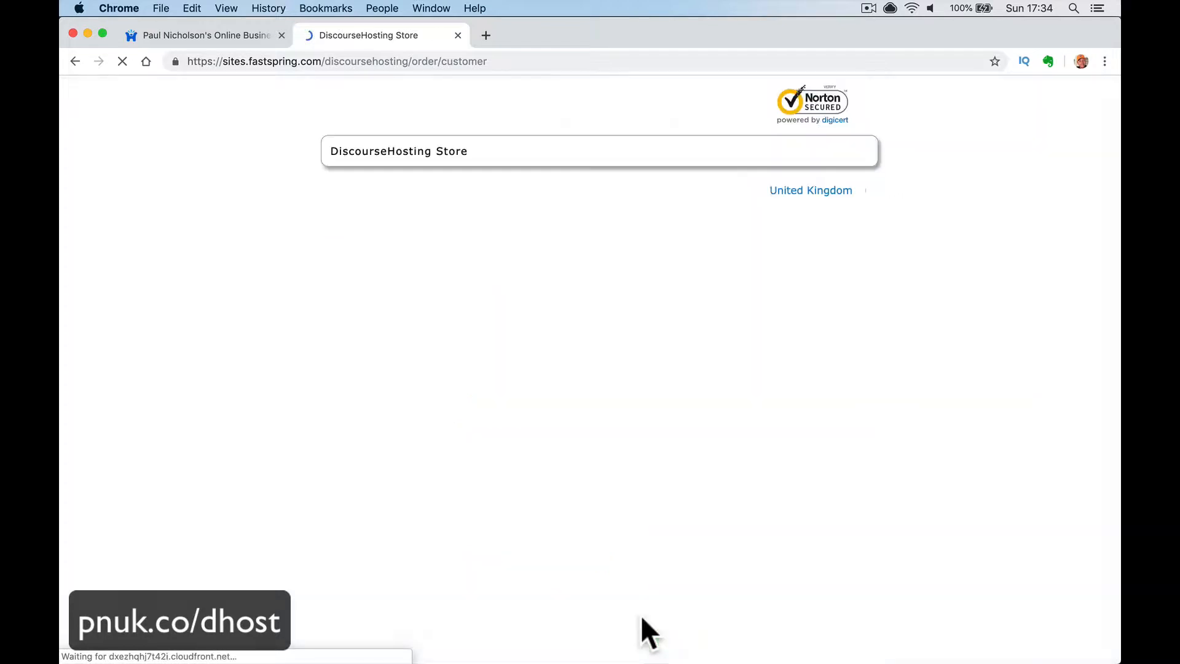
{"action": "scroll", "coordinate": [552, 458], "scroll_direction": "down", "scroll_amount": 4}
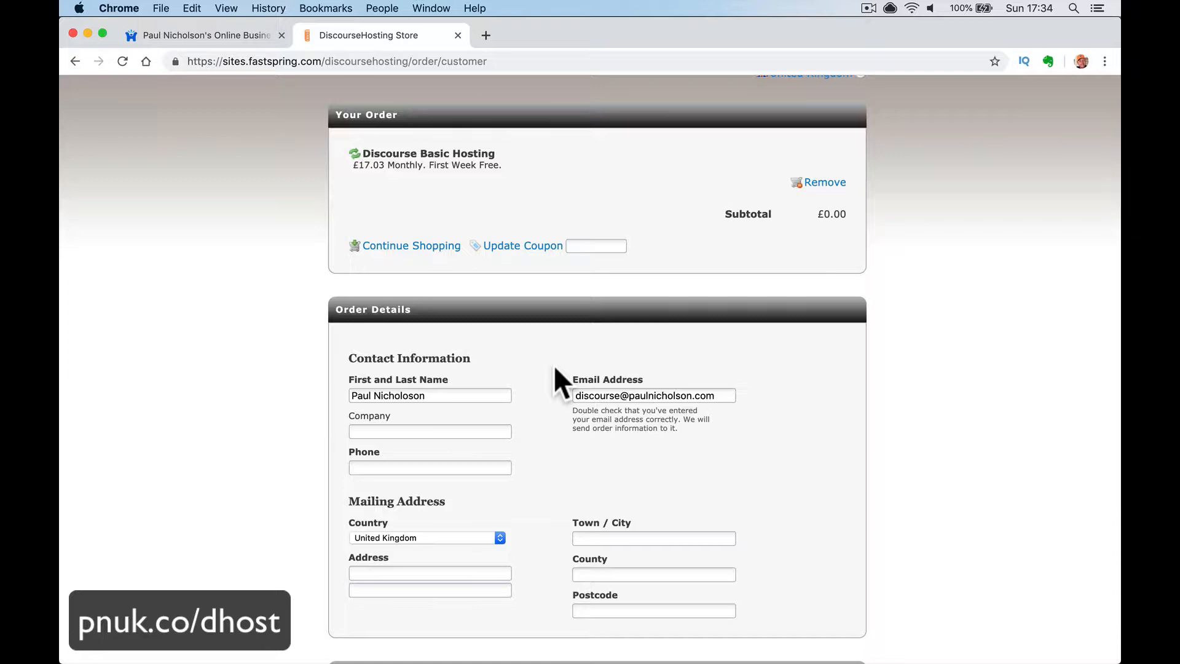
{"action": "scroll", "coordinate": [555, 363], "scroll_direction": "down", "scroll_amount": 4}
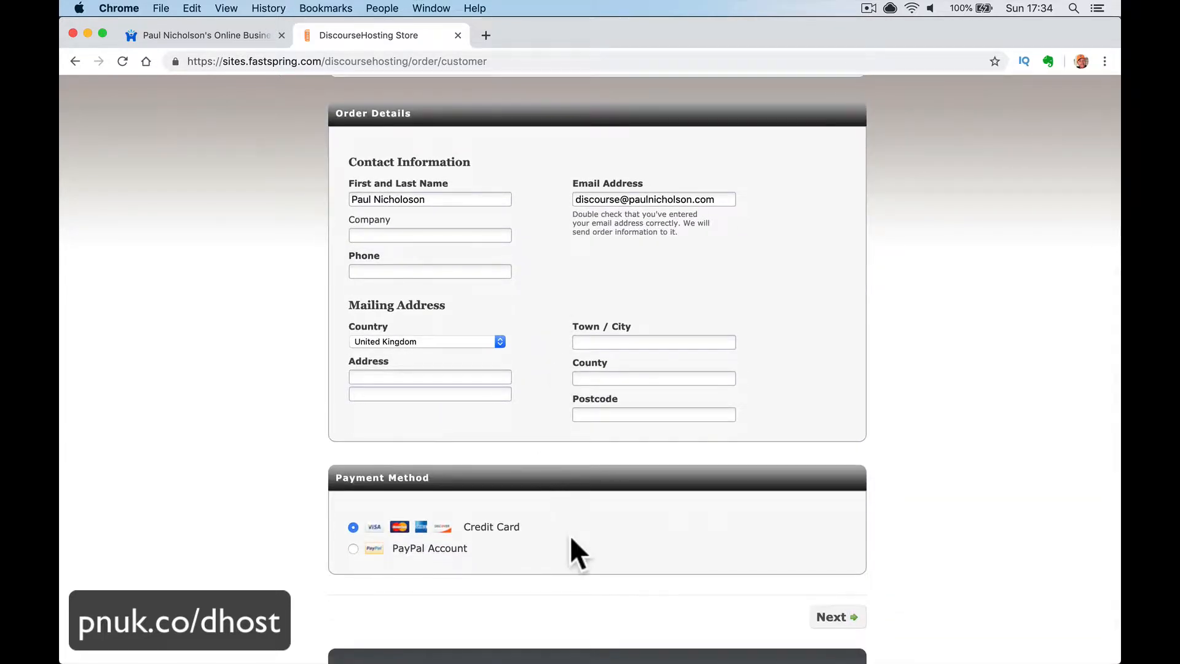
{"action": "scroll", "coordinate": [569, 536], "scroll_direction": "up", "scroll_amount": 5}
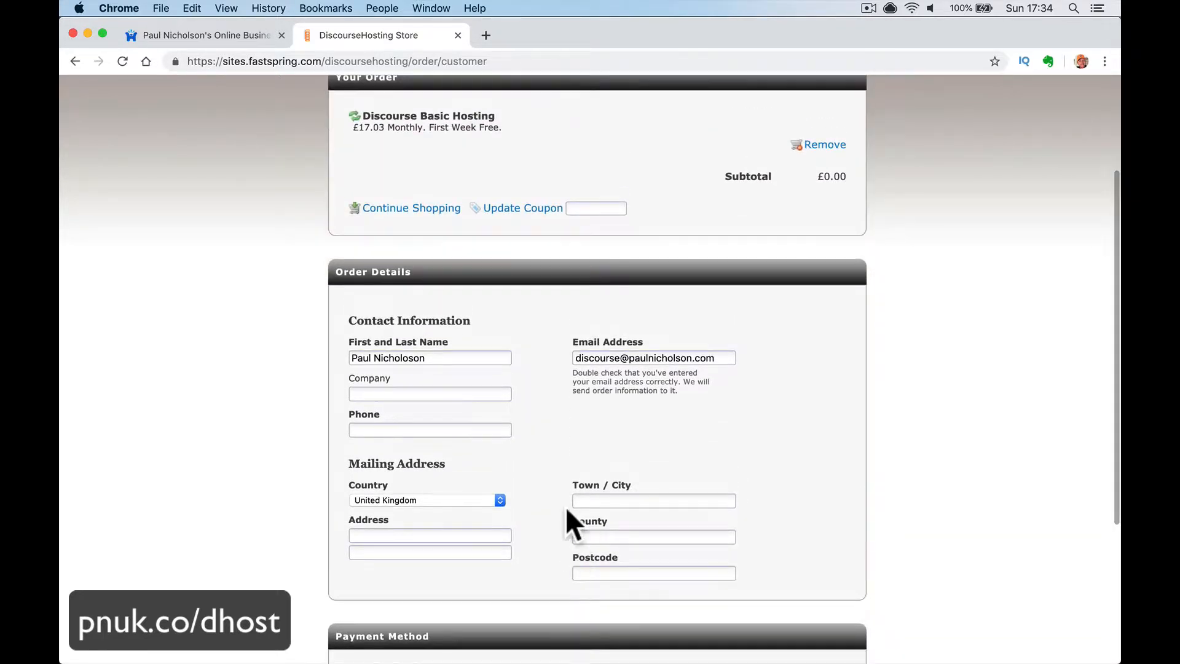
{"action": "scroll", "coordinate": [586, 446], "scroll_direction": "up", "scroll_amount": 1}
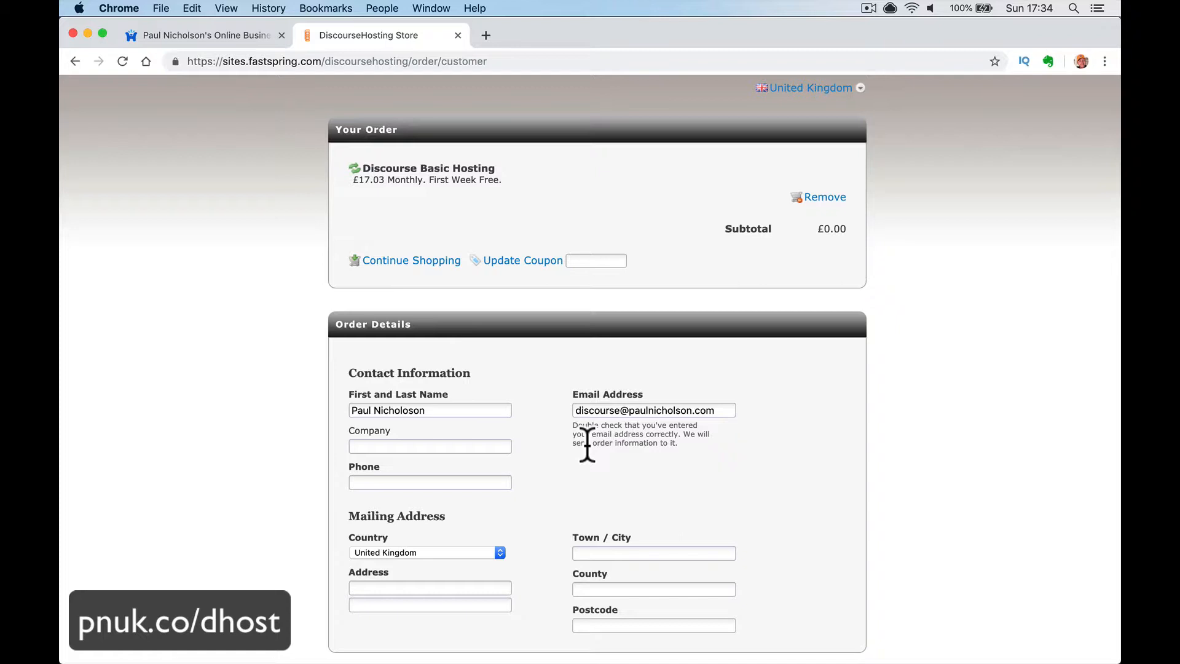
{"action": "scroll", "coordinate": [521, 514], "scroll_direction": "down", "scroll_amount": 5}
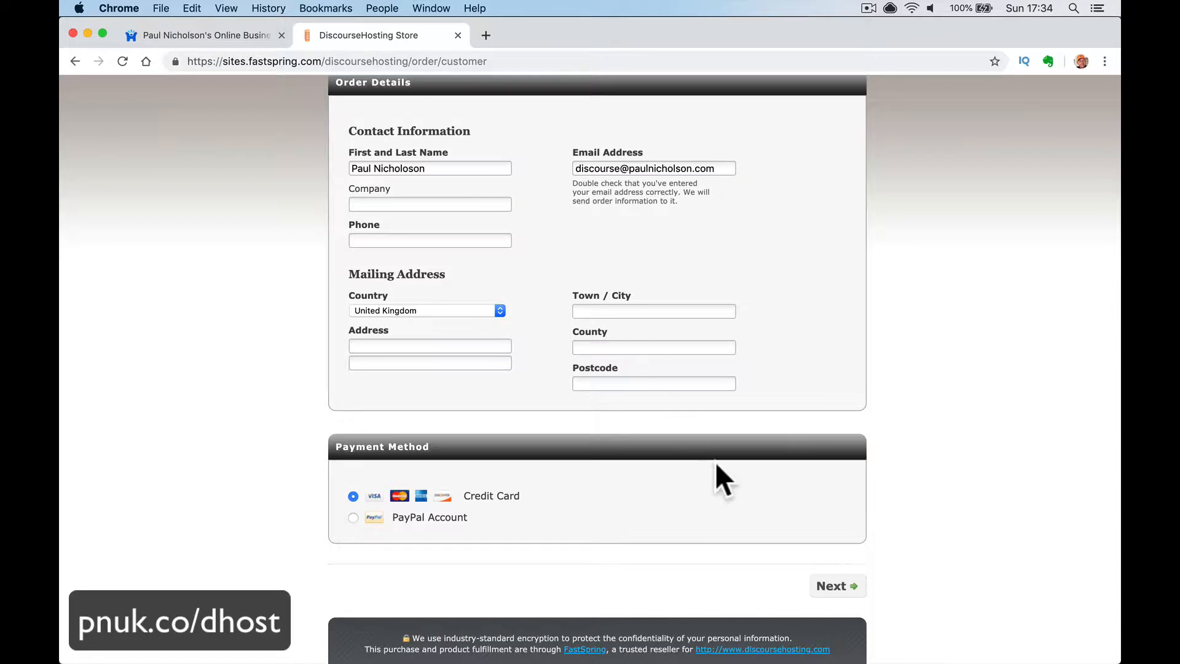
{"action": "scroll", "coordinate": [746, 374], "scroll_direction": "up", "scroll_amount": 5}
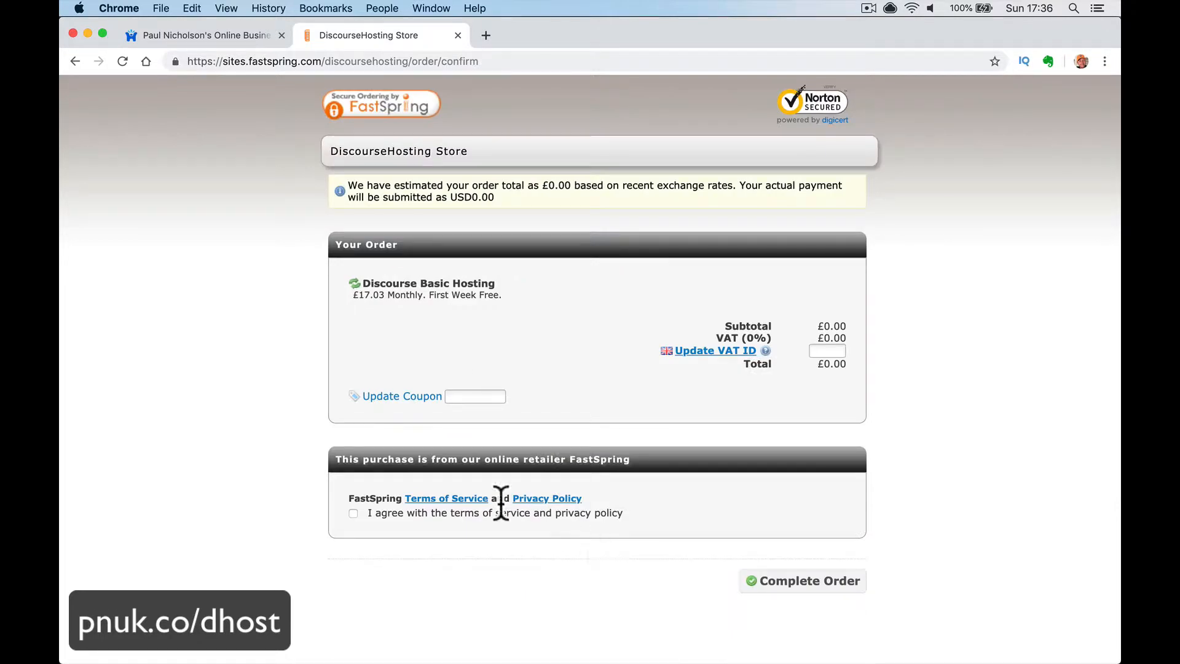
- Accept the terms of service and privacy policy and place the £0.00 order
{"action": "left_click", "coordinate": [353, 513]}
{"action": "left_click", "coordinate": [817, 351]}
{"action": "left_click", "coordinate": [795, 583]}
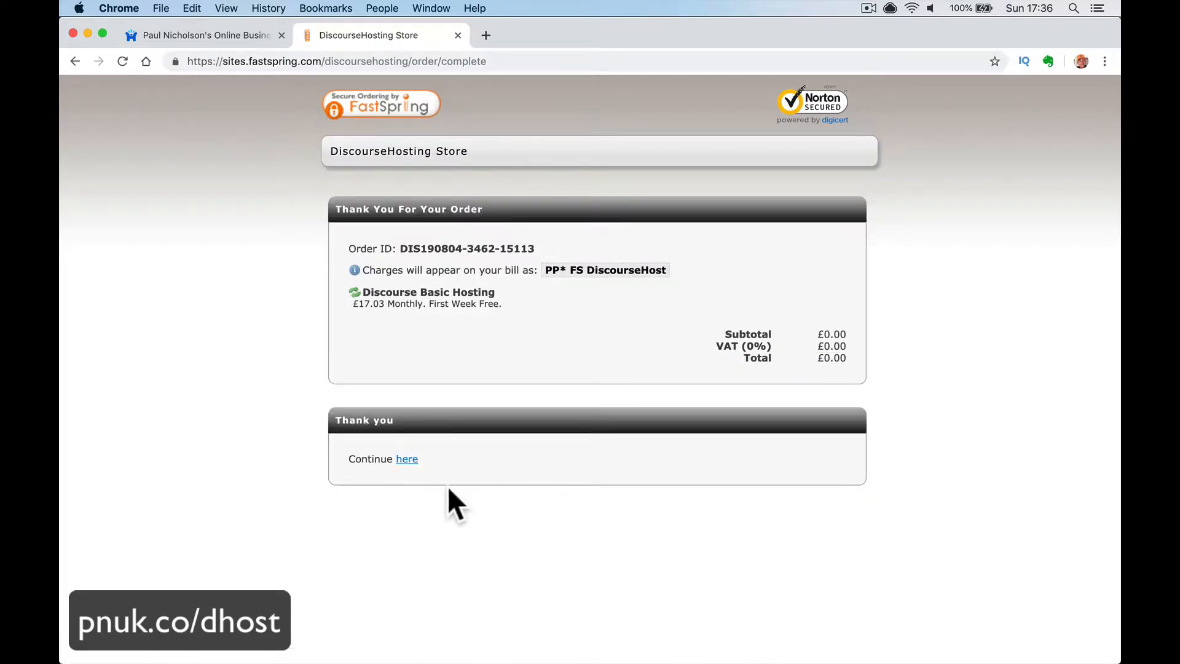
- Name the forum after the owner plus 'Discourse Forum Training' and enter a hostname
{"action": "left_click", "coordinate": [408, 465]}
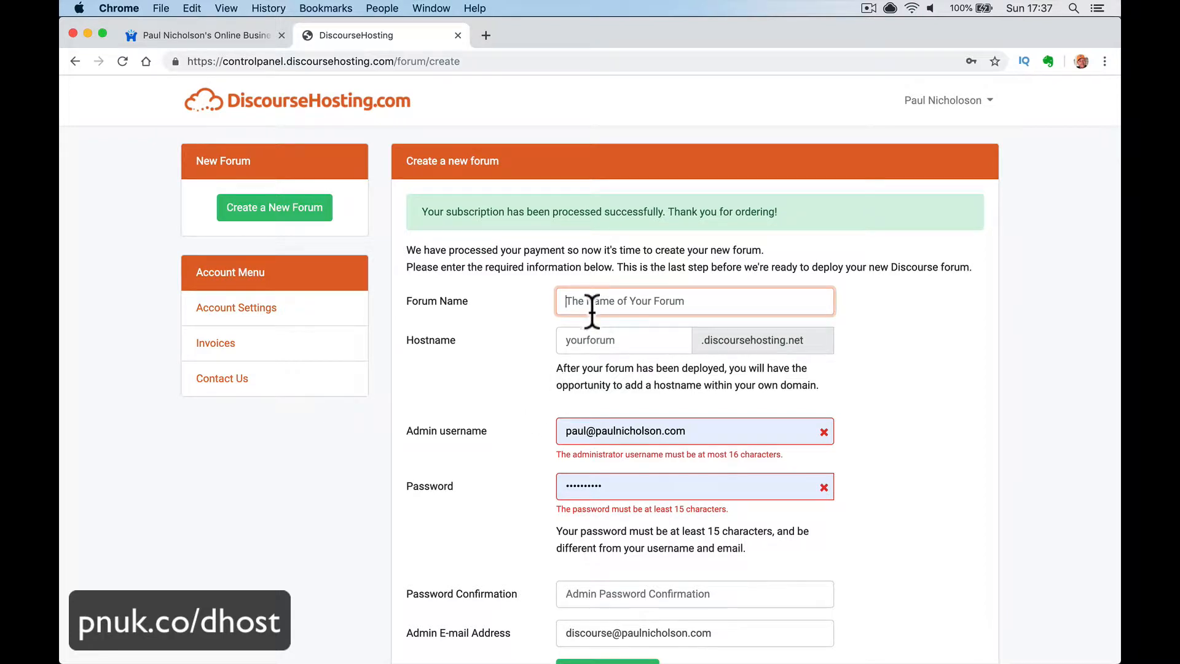
{"action": "type", "text": "Paul Nicholson Discourse Forum Training"}
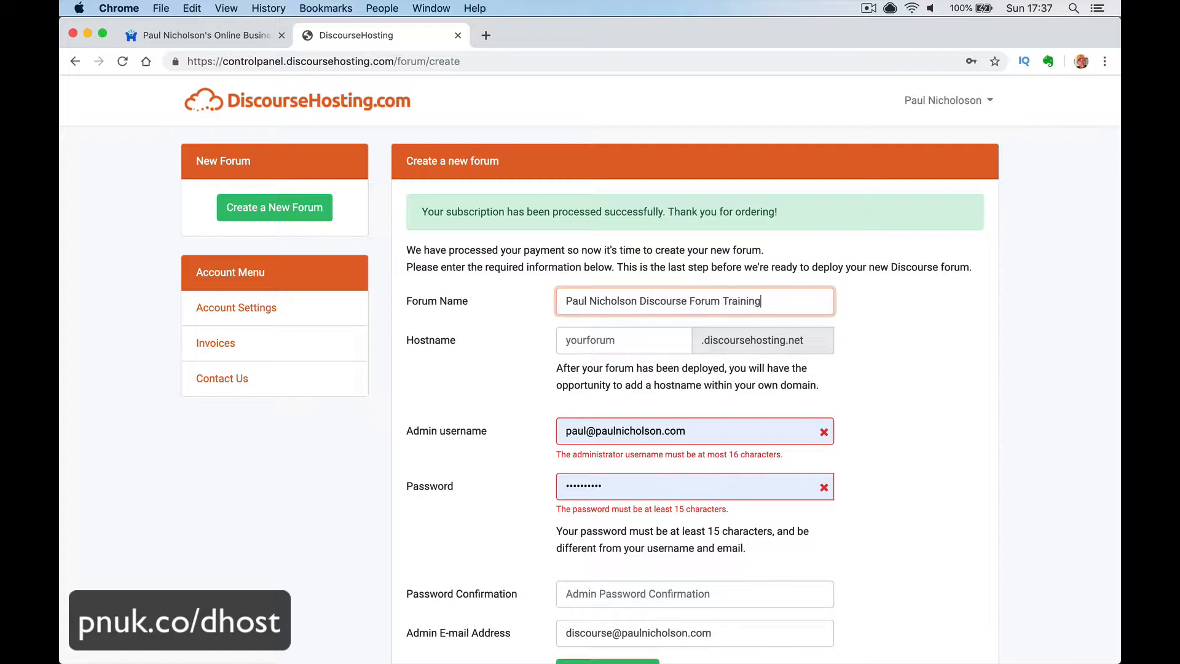
{"action": "key", "text": "Tab"}
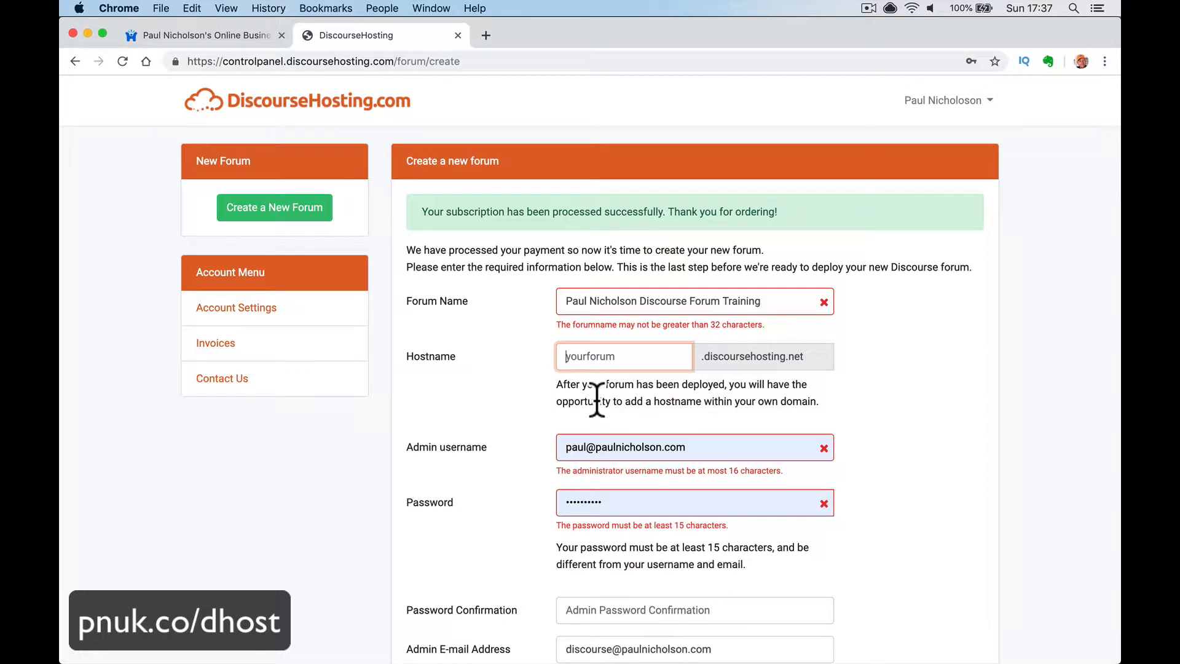
{"action": "type", "text": "paulnicholson"}
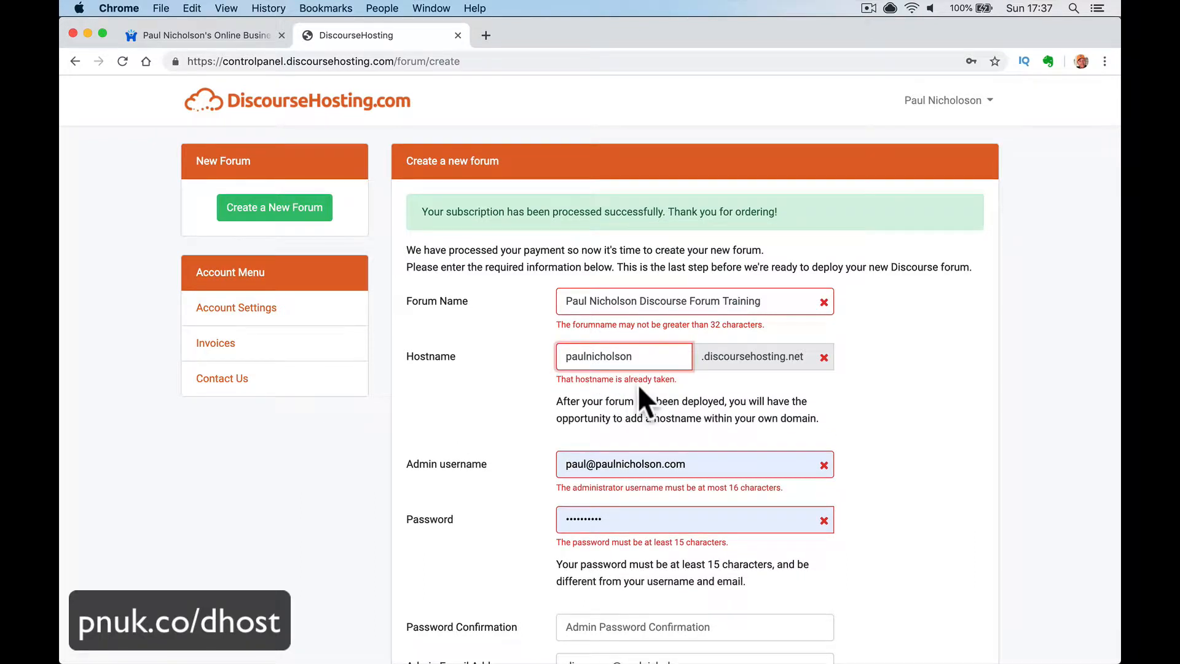
{"action": "type", "text": "uk"}
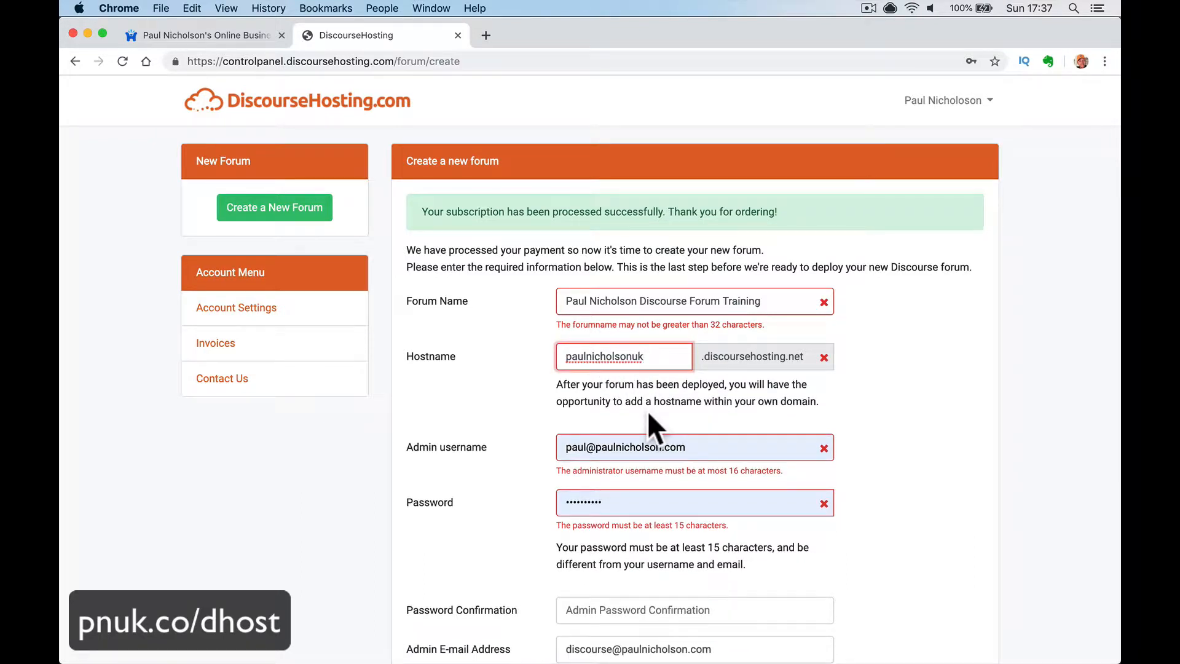
- Set the owner's name as admin username and enter a 15+ character password twice
{"action": "scroll", "coordinate": [647, 411], "scroll_direction": "down", "scroll_amount": 3}
{"action": "left_click", "coordinate": [664, 363]}
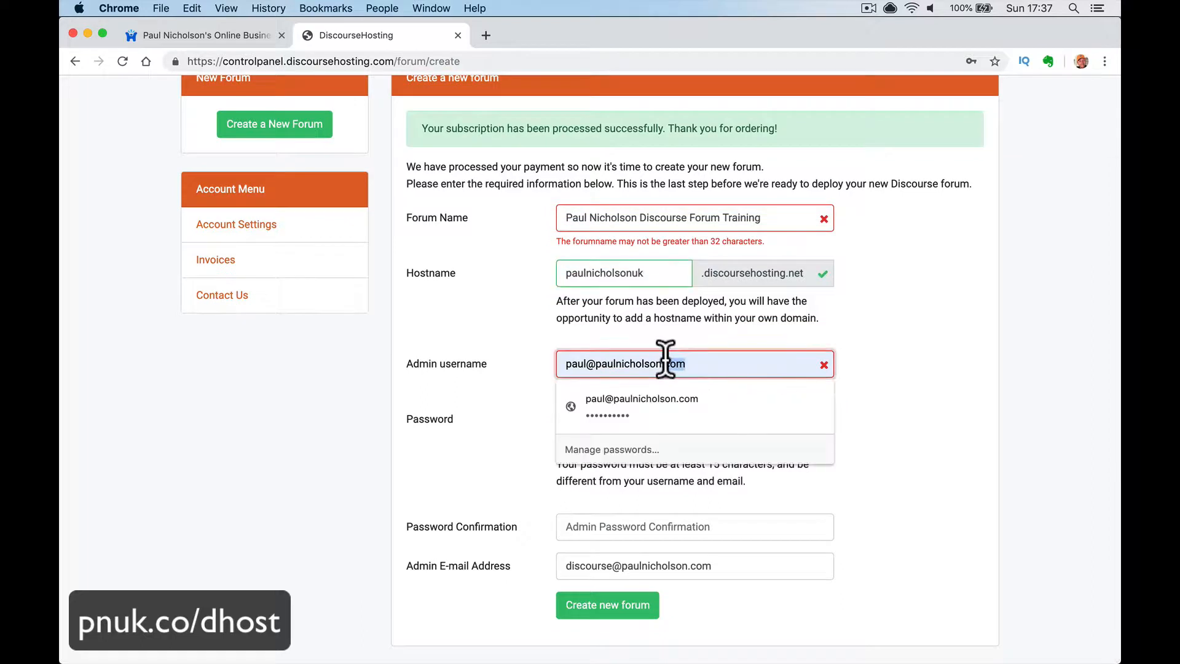
{"action": "left_click", "coordinate": [608, 403]}
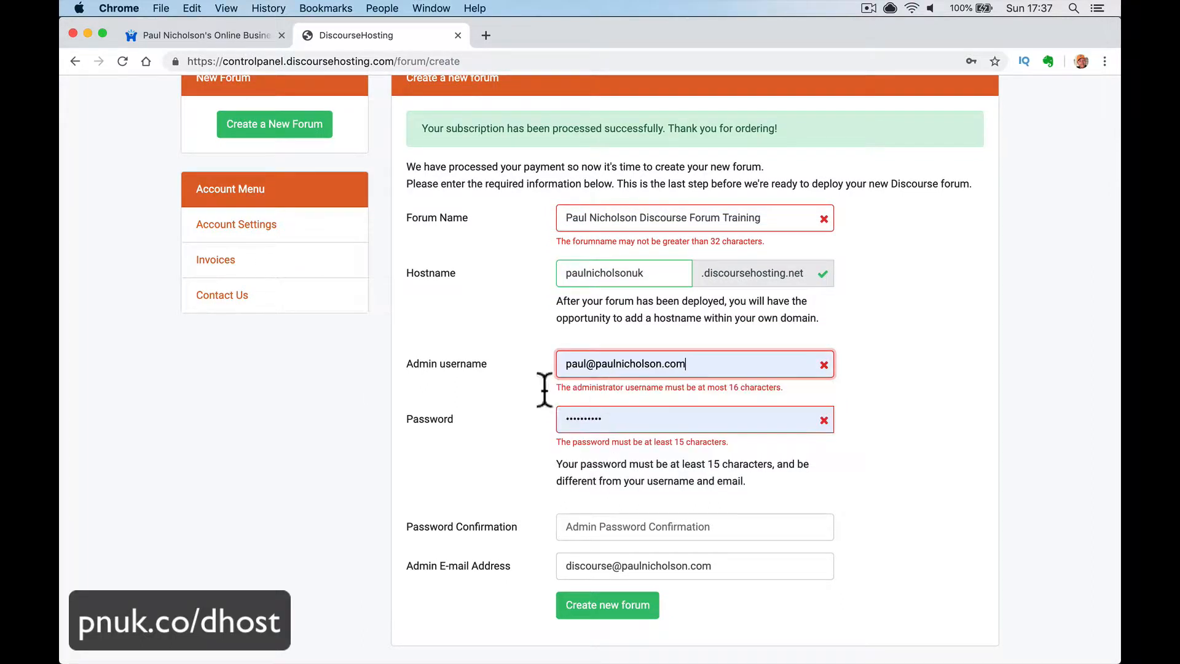
{"action": "triple_click", "coordinate": [588, 362]}
{"action": "key", "text": "BackSpace"}
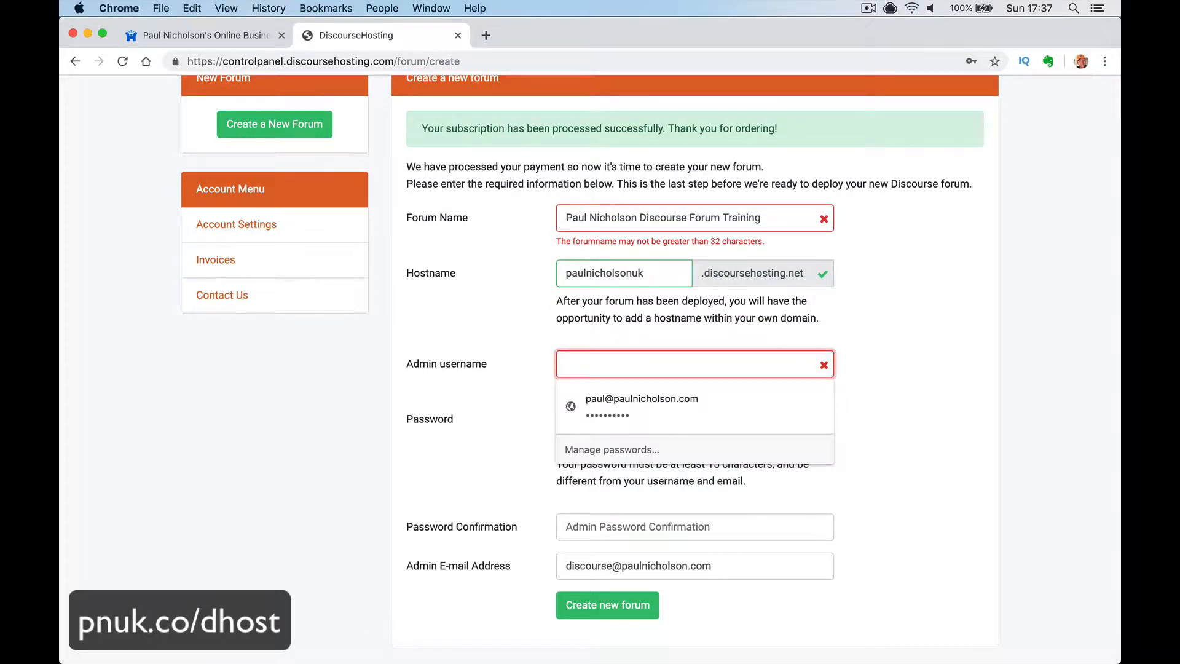
{"action": "type", "text": "Paul"}
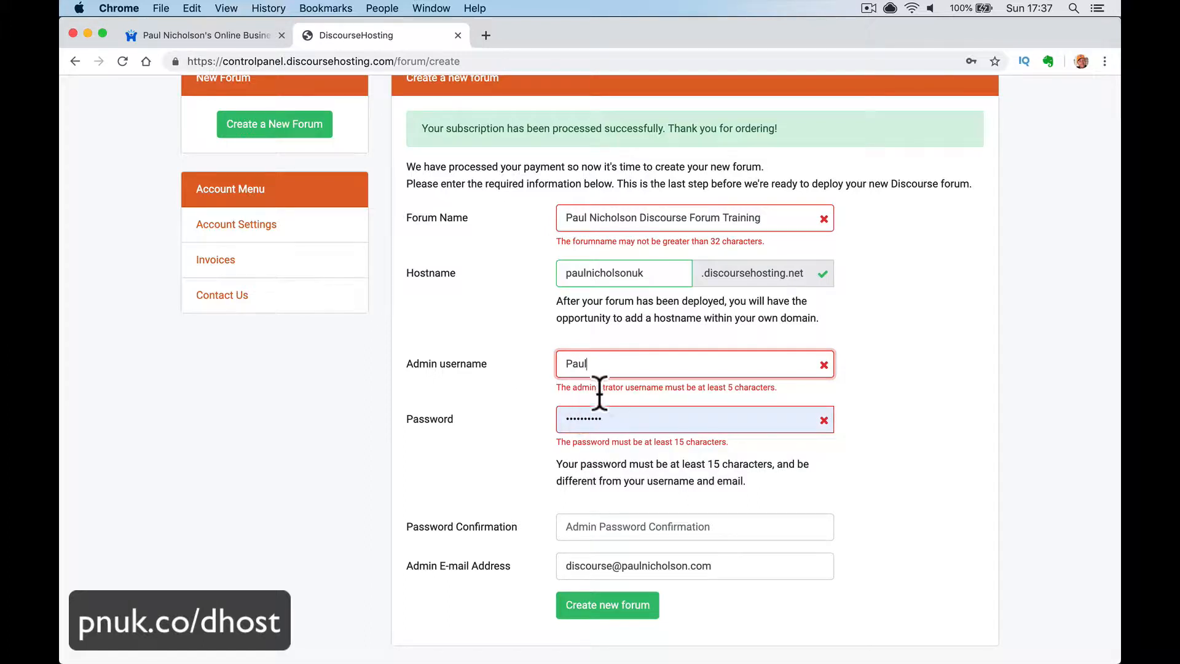
{"action": "type", "text": "Nicholson"}
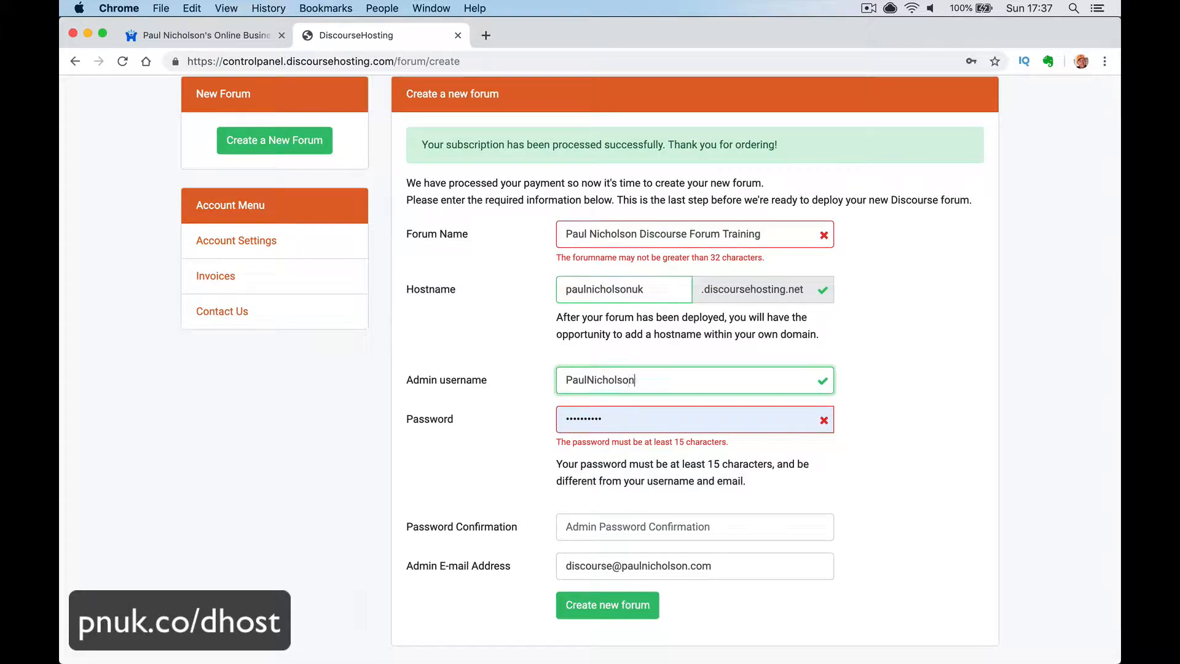
{"action": "key", "text": "Tab"}
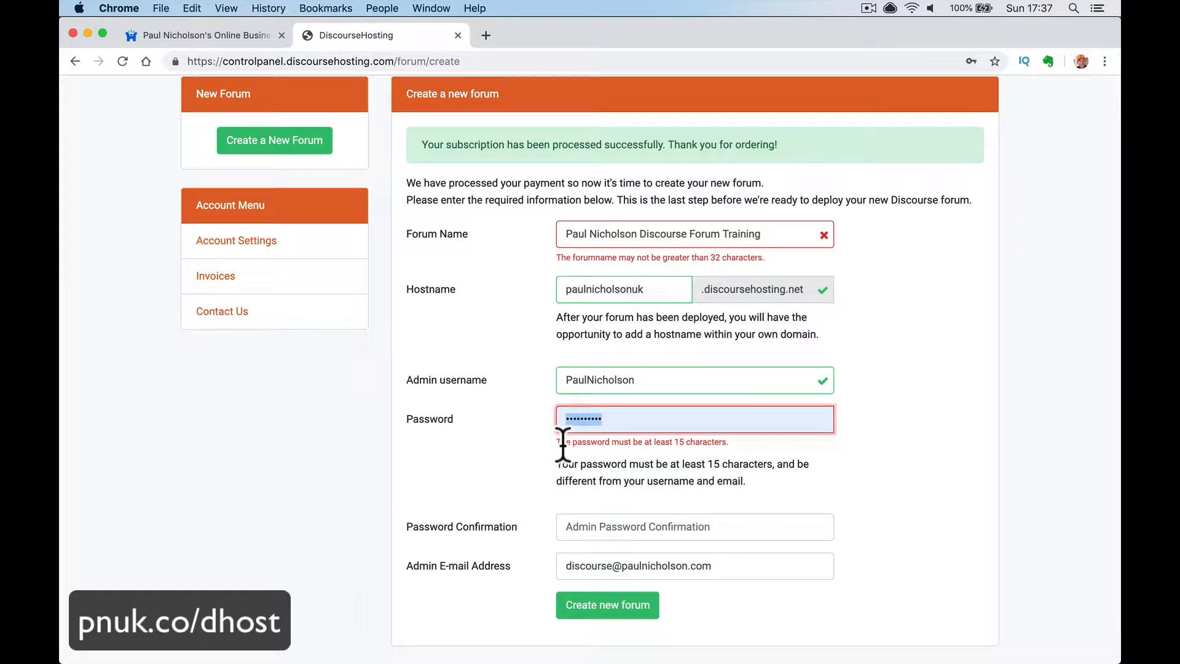
{"action": "type", "text": "password1"}
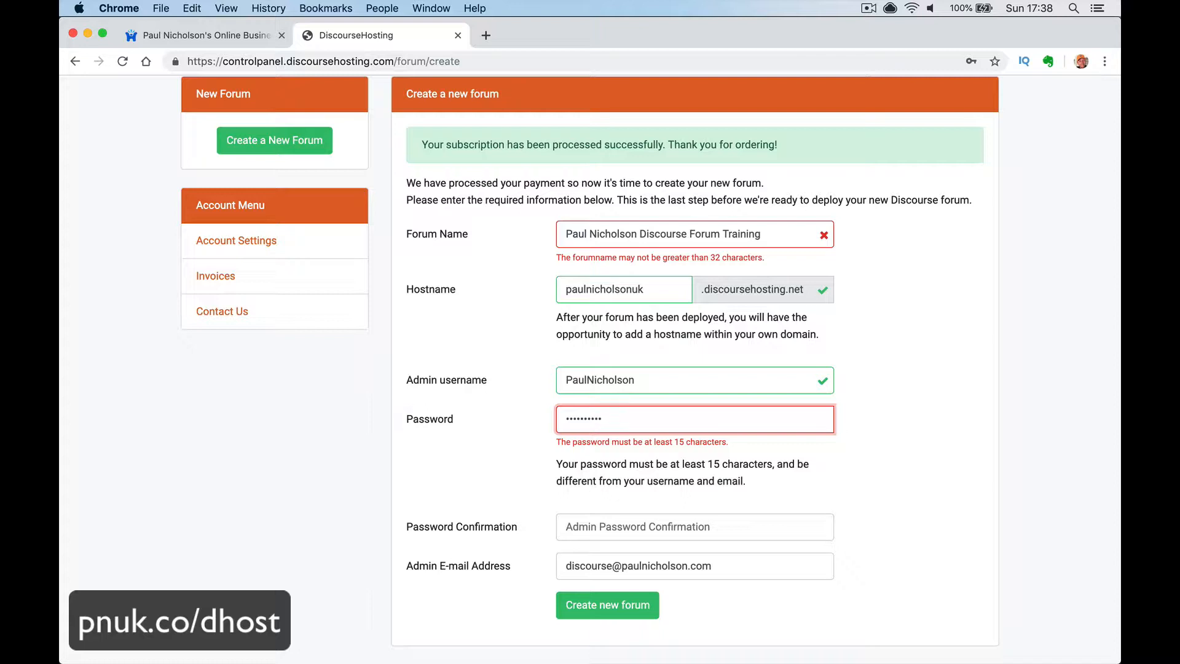
{"action": "key", "text": "BackSpace"}
{"action": "key", "text": "BackSpace"}
{"action": "key", "text": "BackSpace"}
{"action": "key", "text": "BackSpace"}
{"action": "key", "text": "BackSpace"}
{"action": "key", "text": "BackSpace"}
{"action": "key", "text": "BackSpace"}
{"action": "key", "text": "BackSpace"}
{"action": "key", "text": "BackSpace"}
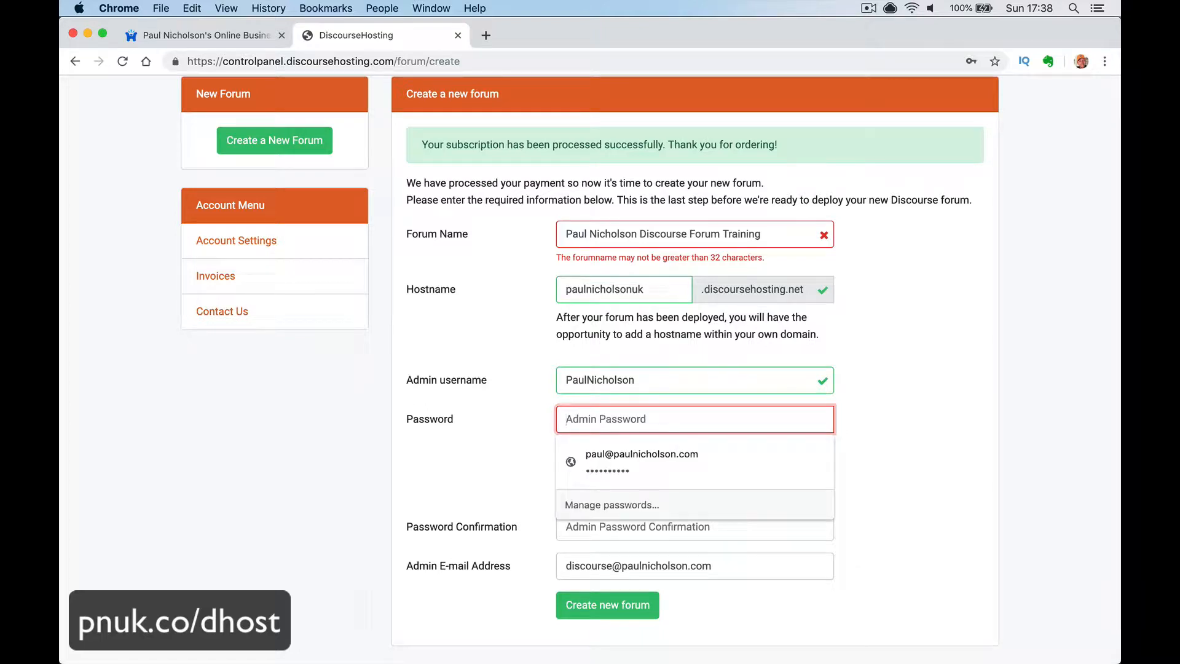
{"action": "type", "text": "passw•"}
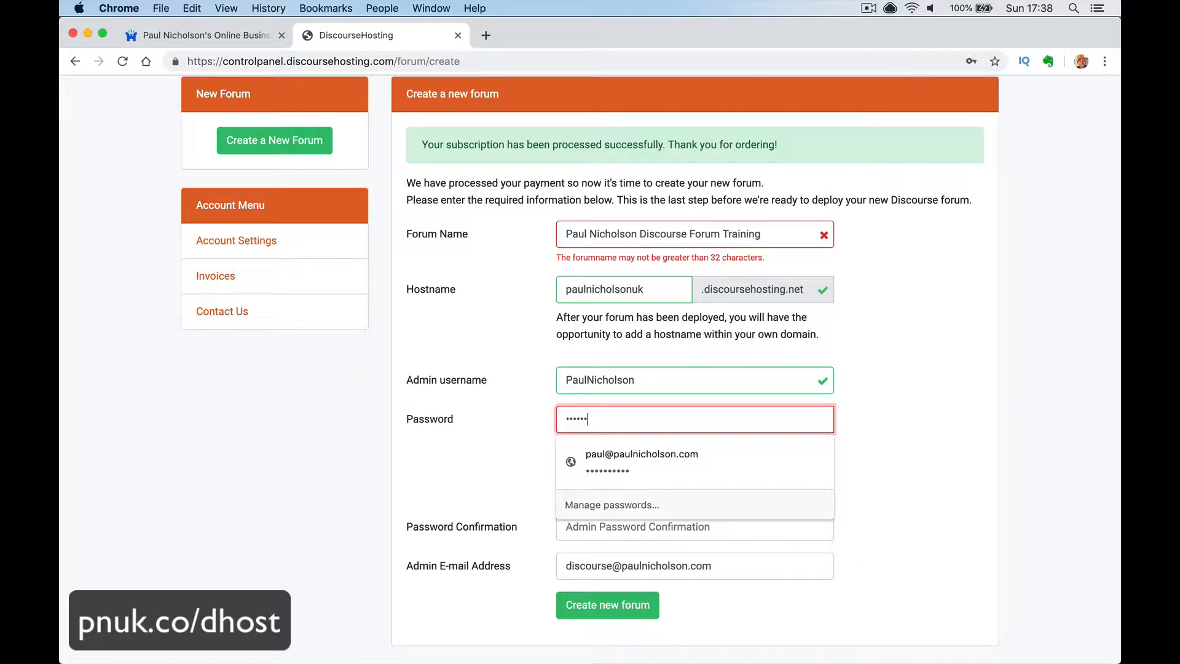
{"action": "type", "text": "•••••••••••"}
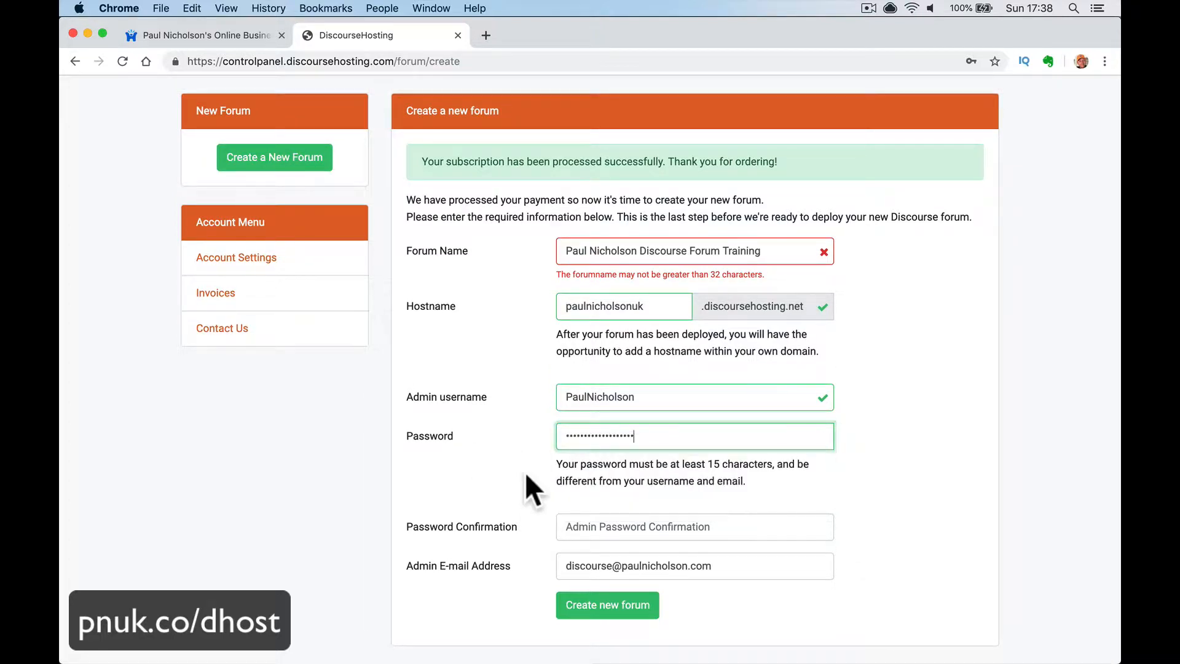
{"action": "left_click", "coordinate": [568, 528]}
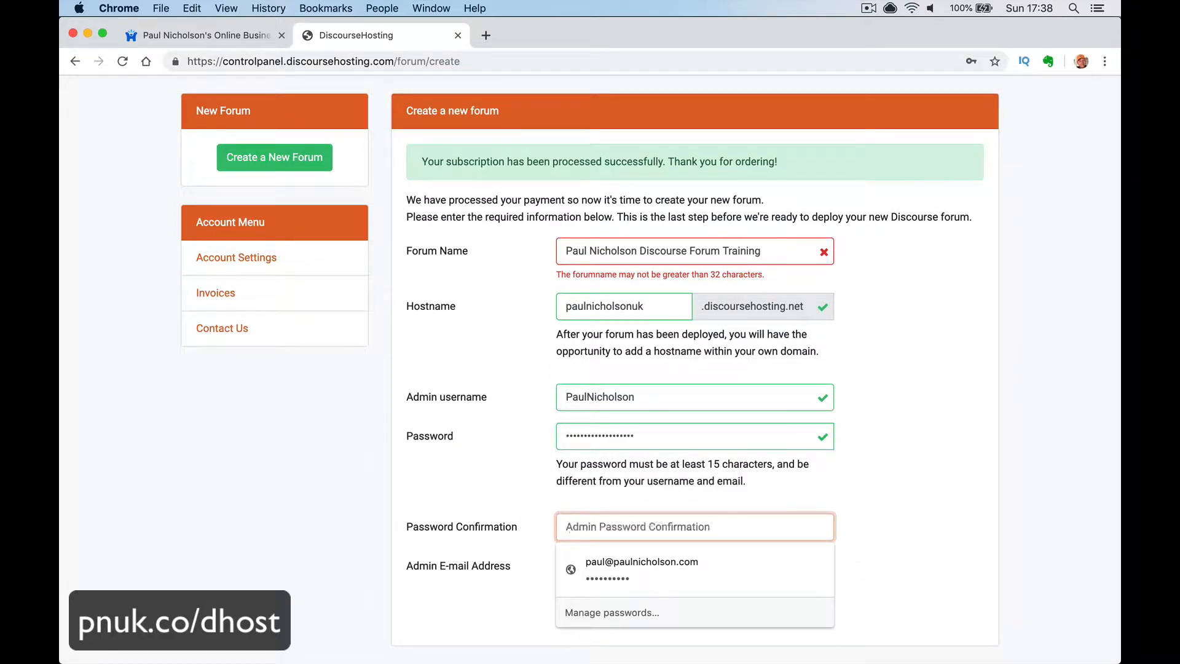
{"action": "type", "text": "••••••"}
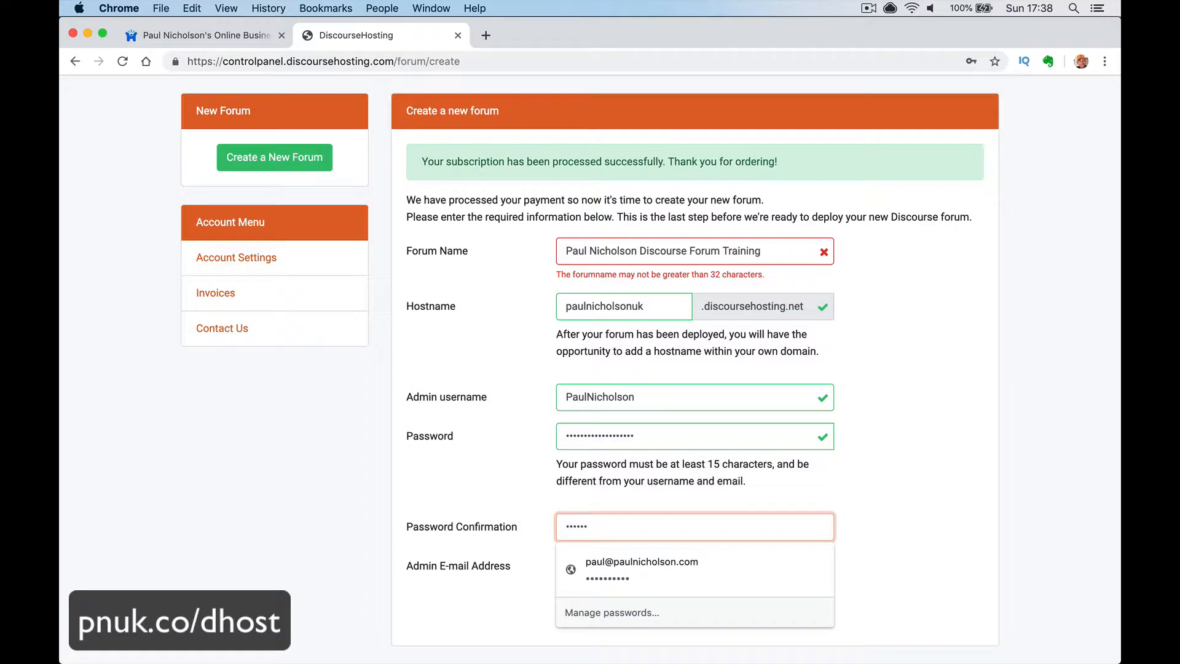
{"action": "type", "text": "•••••••••••••"}
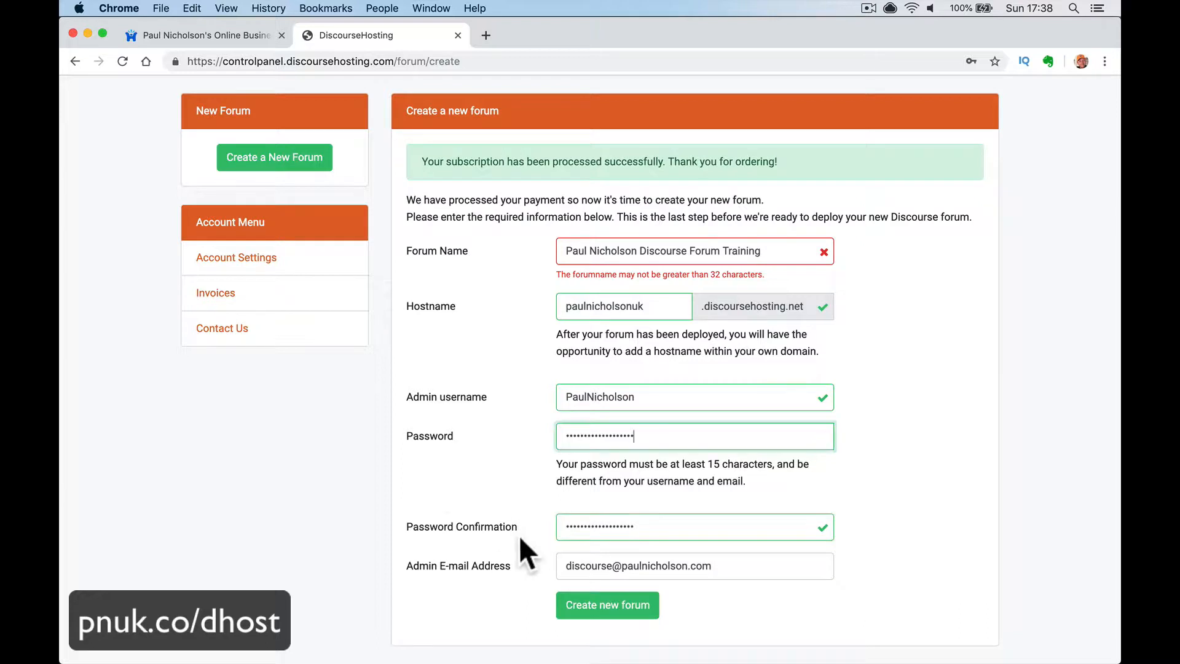
- Delete 'Training' to keep the forum name under 32 characters and create the forum
{"action": "scroll", "coordinate": [539, 563], "scroll_direction": "down", "scroll_amount": 1}
{"action": "left_click", "coordinate": [618, 615]}
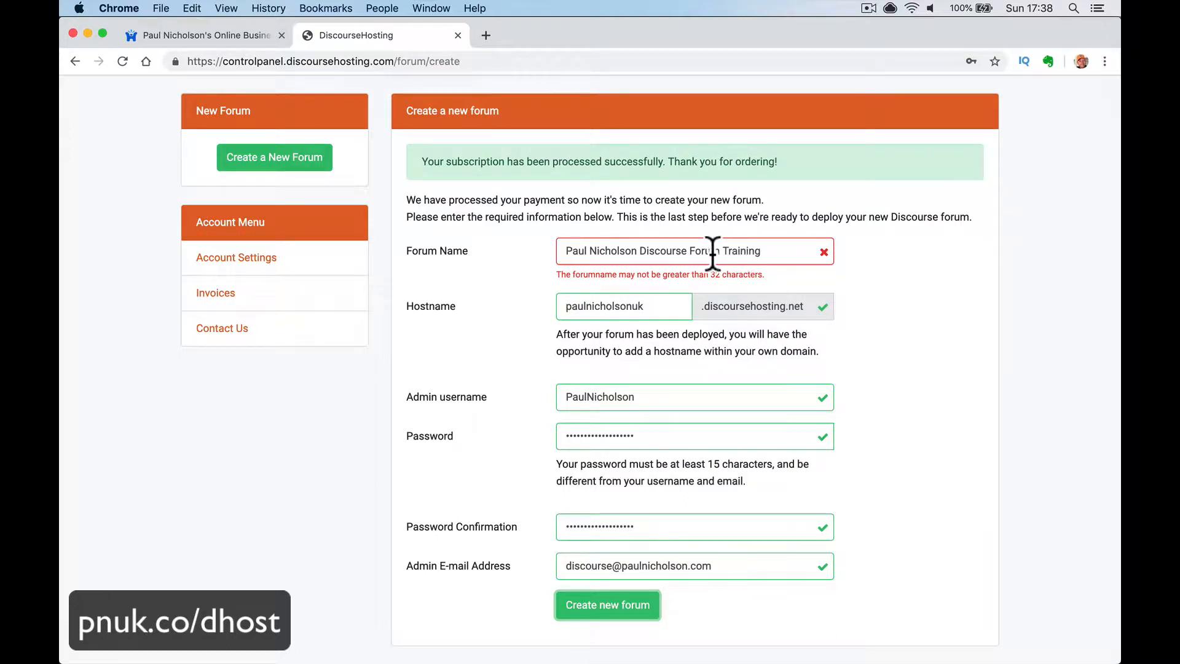
{"action": "left_click_drag", "start_coordinate": [722, 251], "coordinate": [799, 252]}
{"action": "key", "text": "BackSpace"}
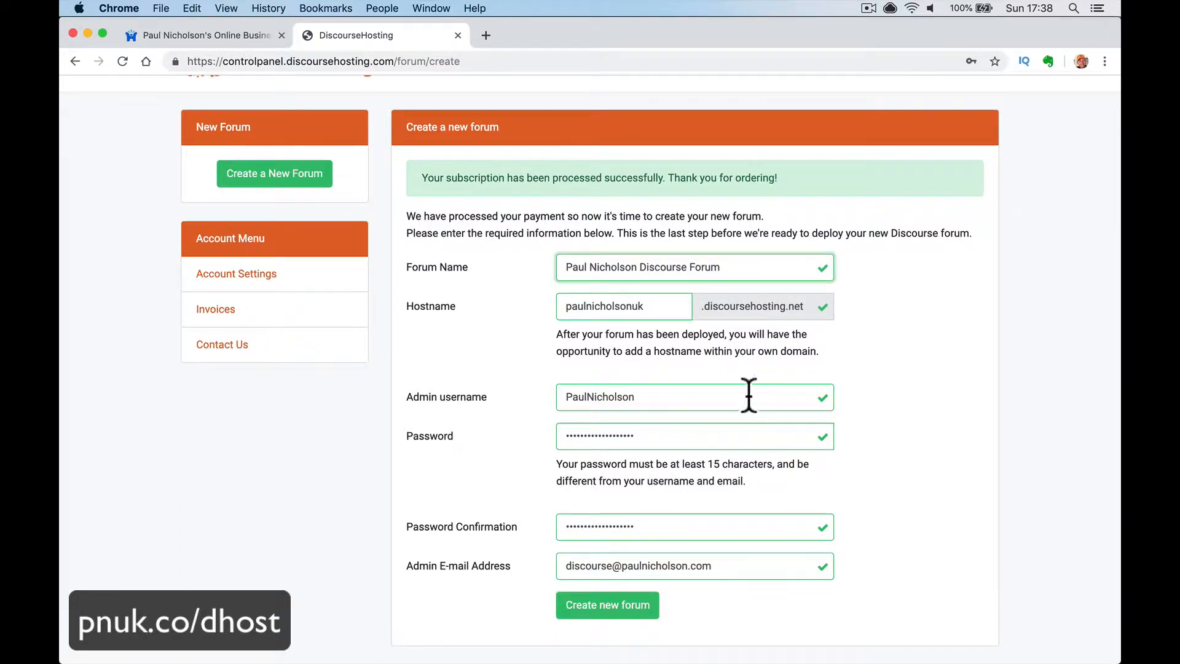
{"action": "left_click", "coordinate": [615, 615]}
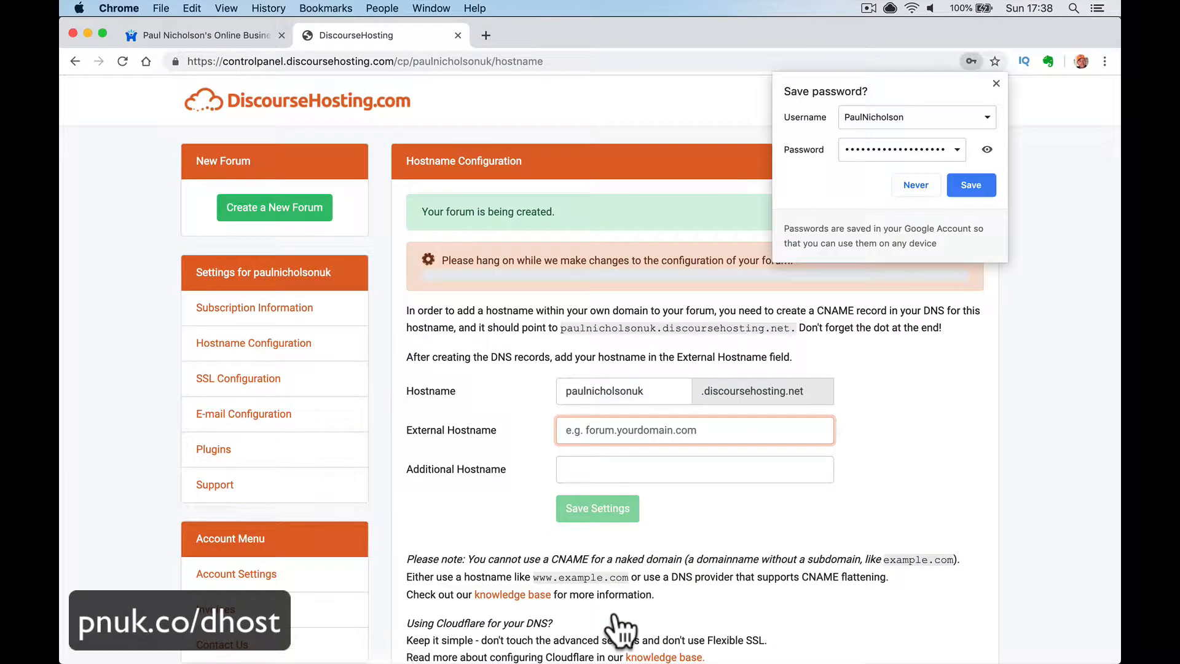
- Close the save-password bubble, copy the forum's discoursehosting.net address, and open a blank tab
{"action": "left_click", "coordinate": [996, 84]}
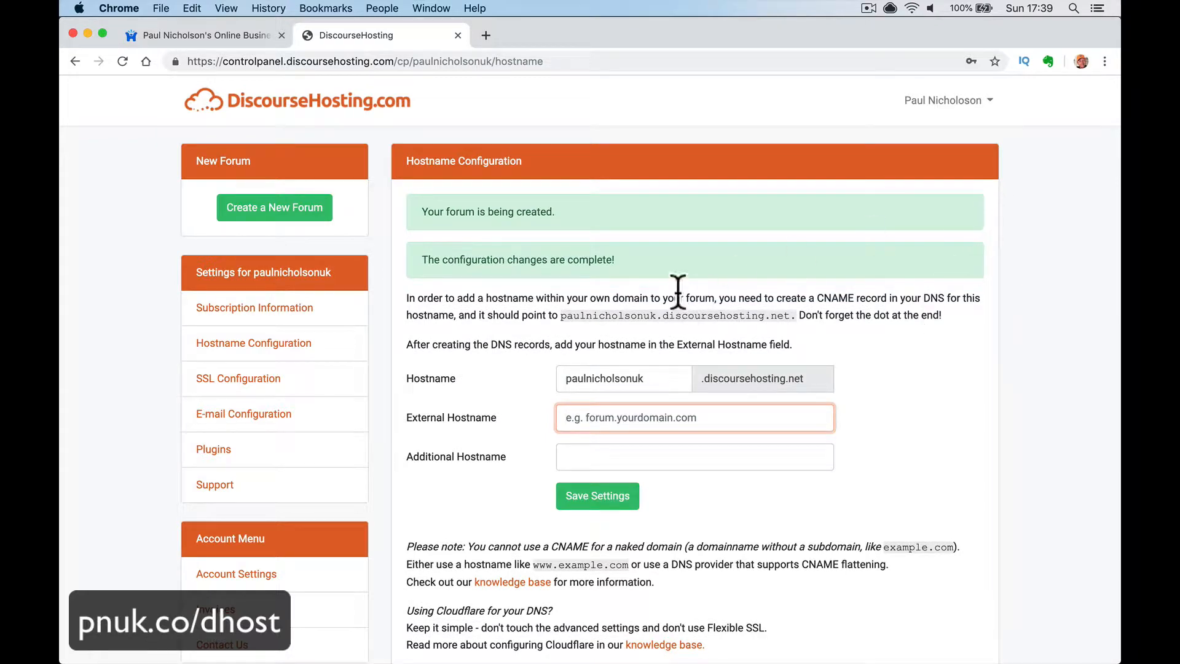
{"action": "left_click_drag", "start_coordinate": [563, 317], "coordinate": [791, 319]}
{"action": "left_click", "coordinate": [792, 318]}
{"action": "right_click", "coordinate": [558, 318]}
{"action": "left_click", "coordinate": [558, 319]}
{"action": "key", "text": "super+c"}
{"action": "left_click", "coordinate": [485, 35]}
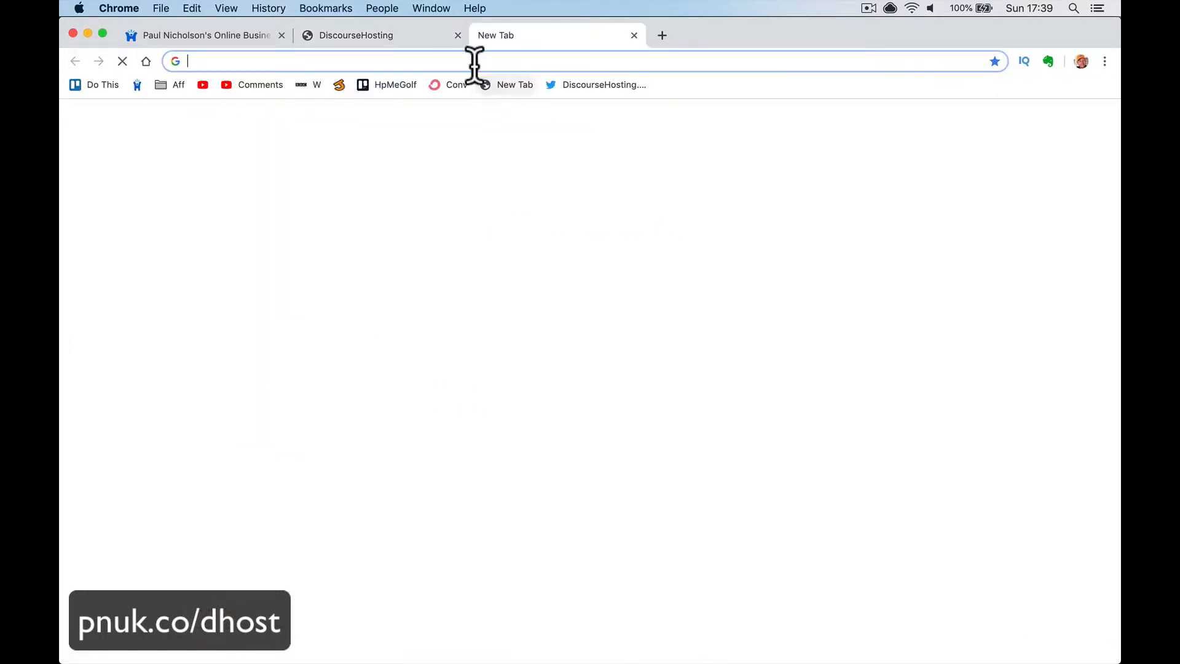
- Paste the forum address without its trailing dot and load the new forum
{"action": "key", "text": "super+v"}
{"action": "key", "text": "BackSpace"}
{"action": "key", "text": "Return"}
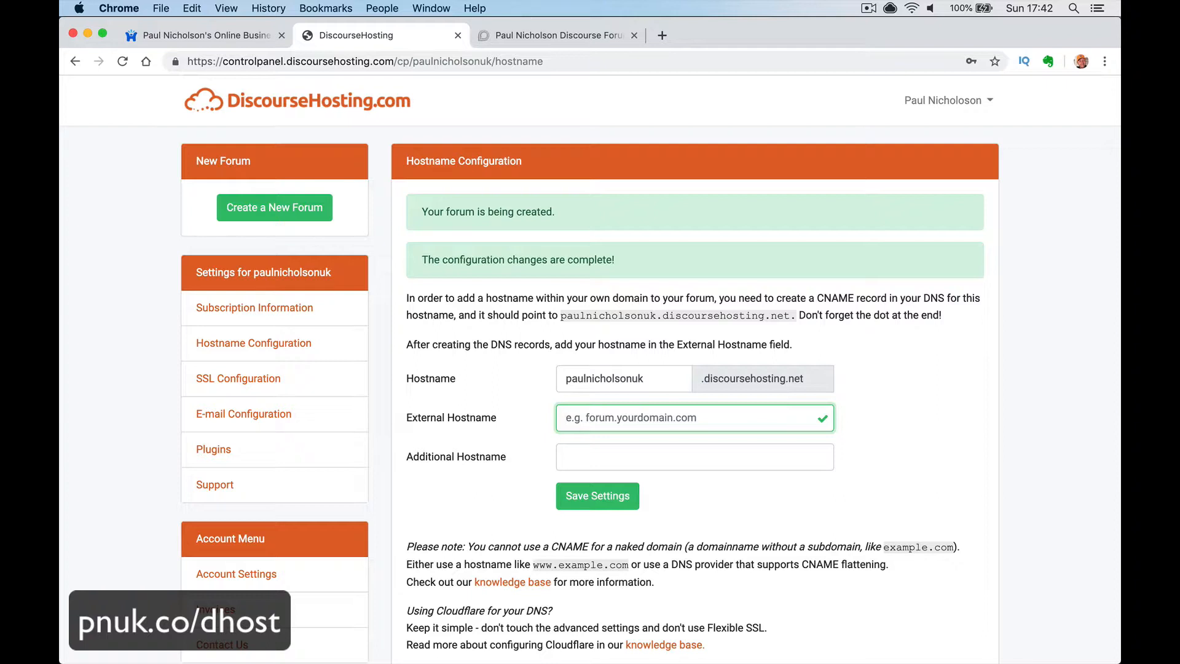
- Copy the discoursehosting.net address from the CNAME instructions paragraph
{"action": "double_click", "coordinate": [703, 313]}
{"action": "right_click", "coordinate": [663, 313]}
{"action": "triple_click", "coordinate": [663, 314]}
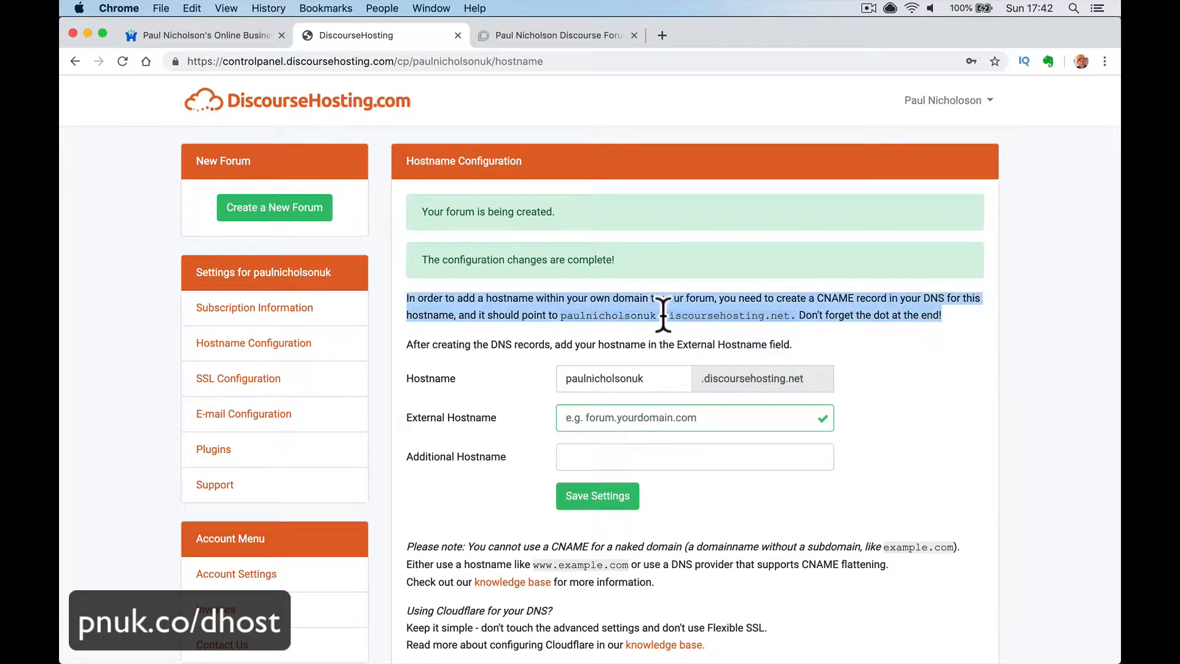
{"action": "left_click", "coordinate": [661, 313]}
{"action": "left_click_drag", "start_coordinate": [560, 314], "coordinate": [789, 316]}
{"action": "key", "text": "super+c"}
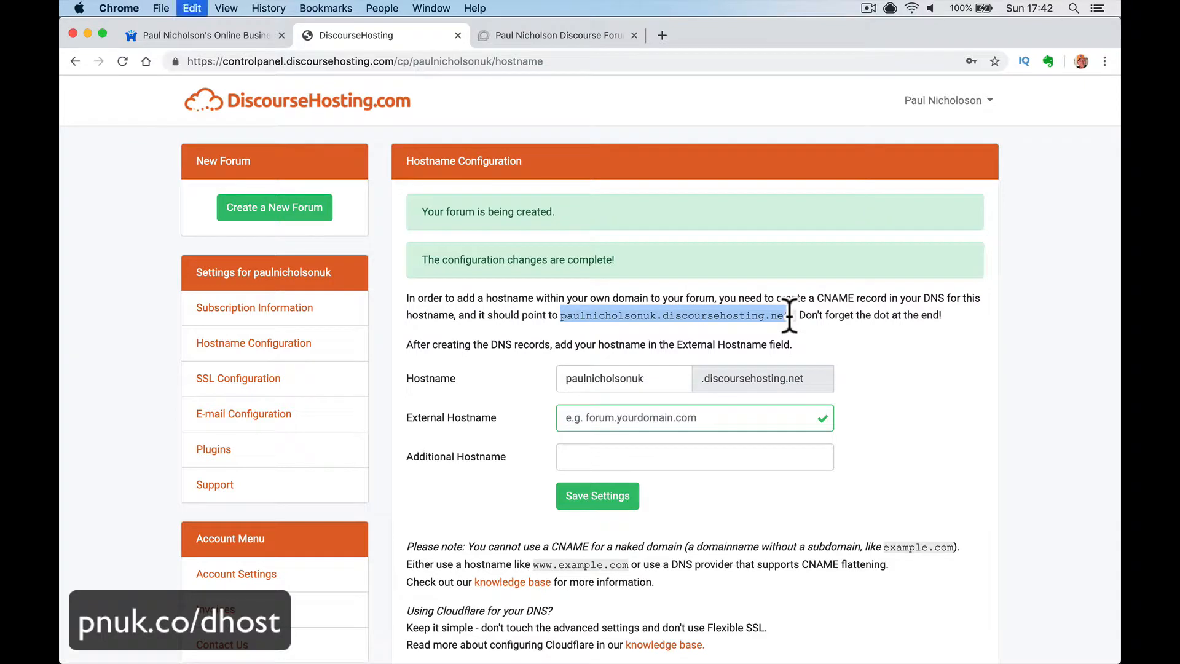
{"action": "left_click", "coordinate": [811, 332]}
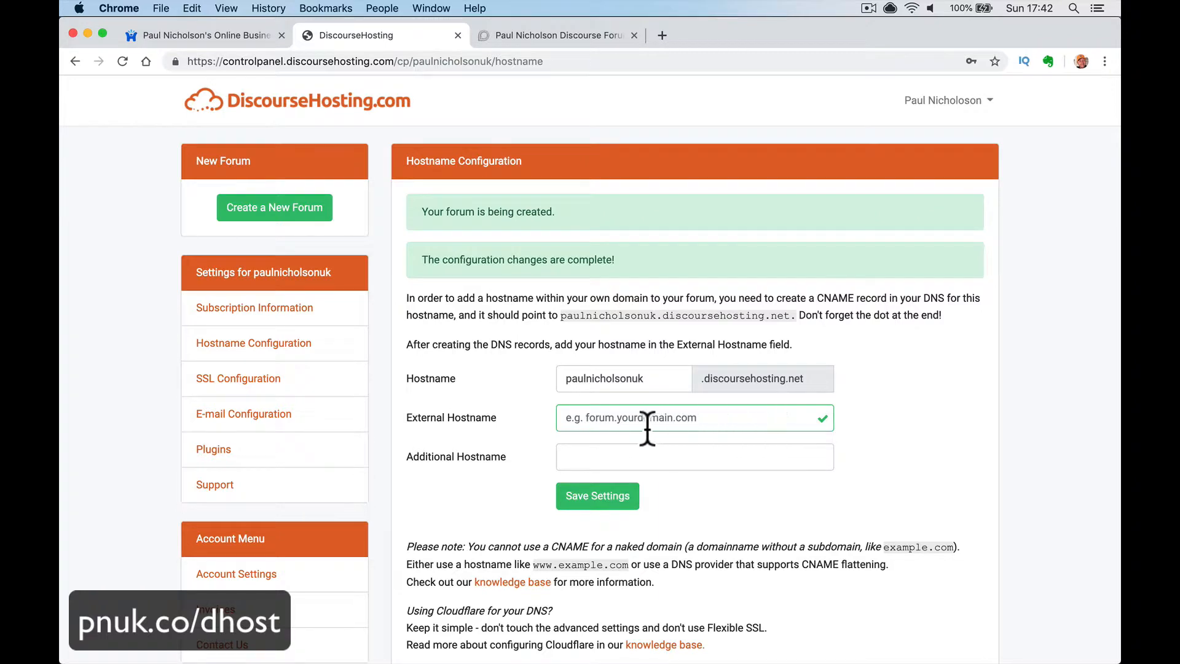
- Check the existing forum's subdomain URL, then load cloudflare in the new forum's tab
{"action": "left_click", "coordinate": [238, 36]}
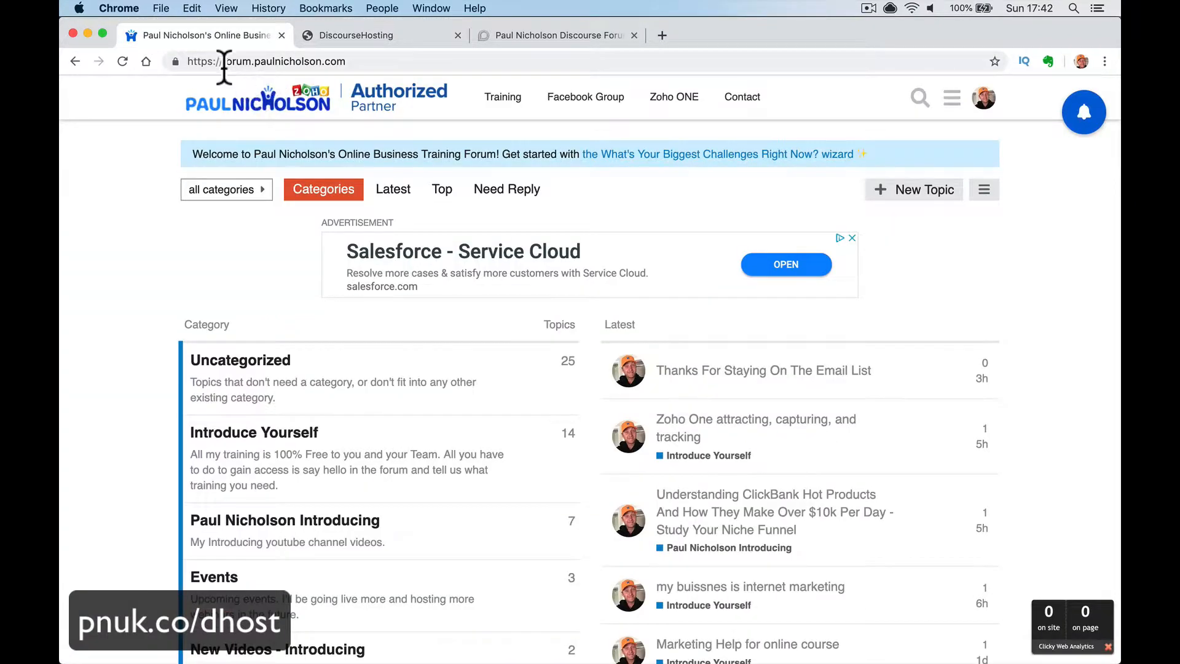
{"action": "left_click_drag", "start_coordinate": [225, 61], "coordinate": [378, 57]}
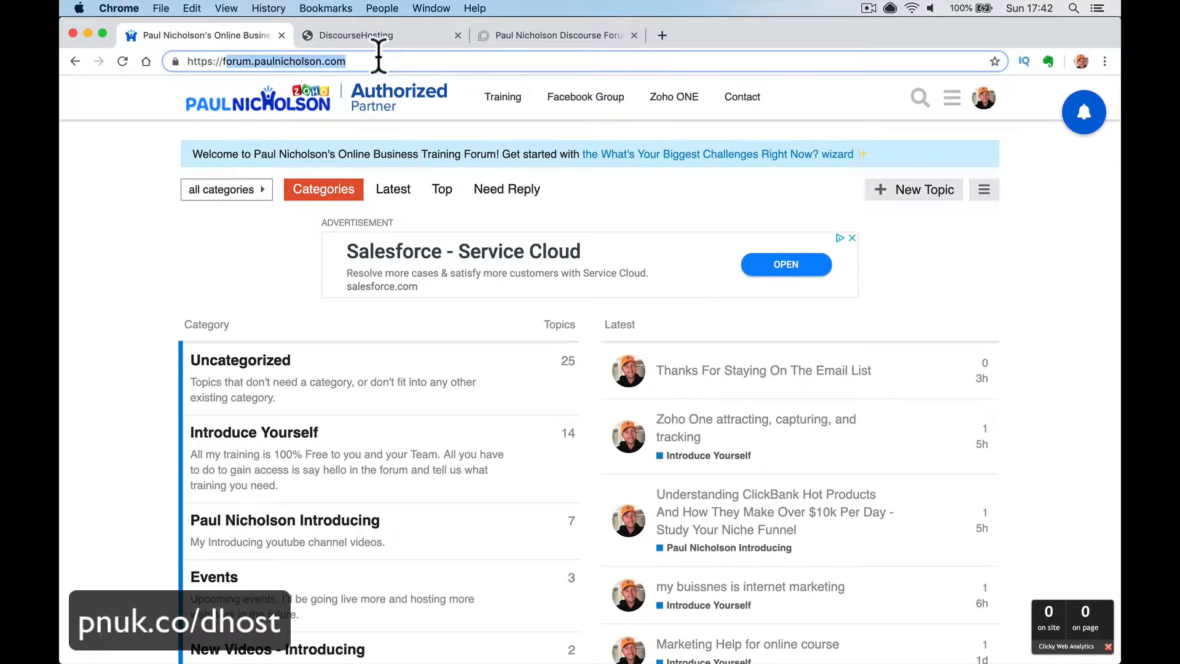
{"action": "left_click", "coordinate": [555, 35]}
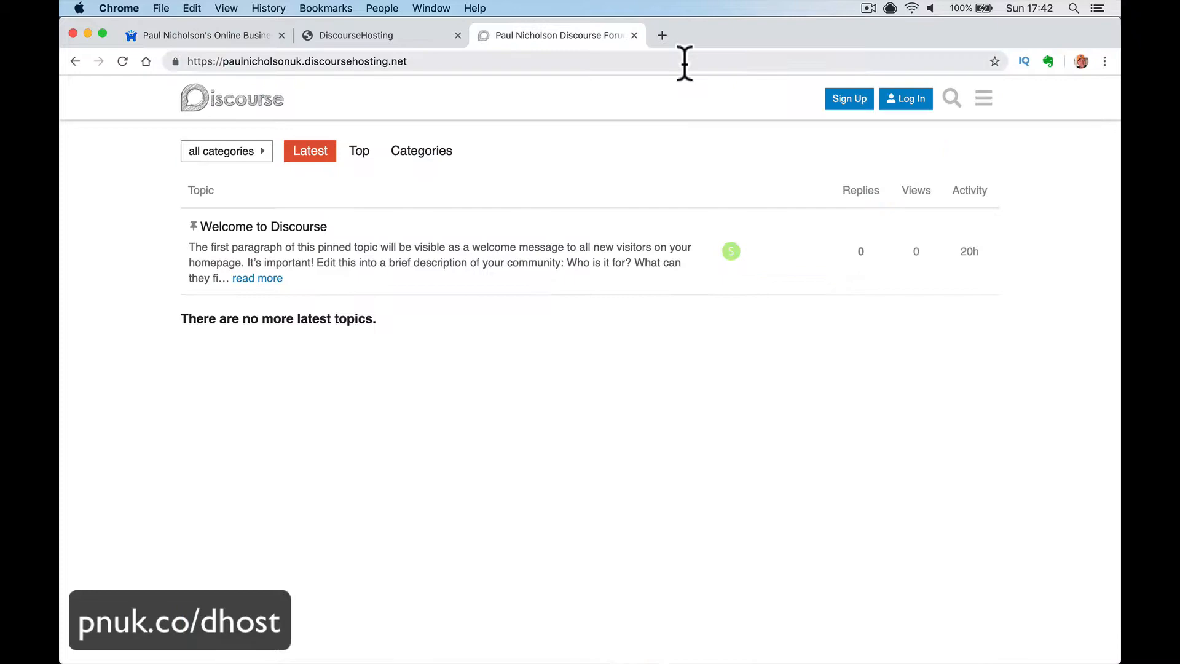
{"action": "left_click", "coordinate": [640, 62]}
{"action": "type", "text": "clouf"}
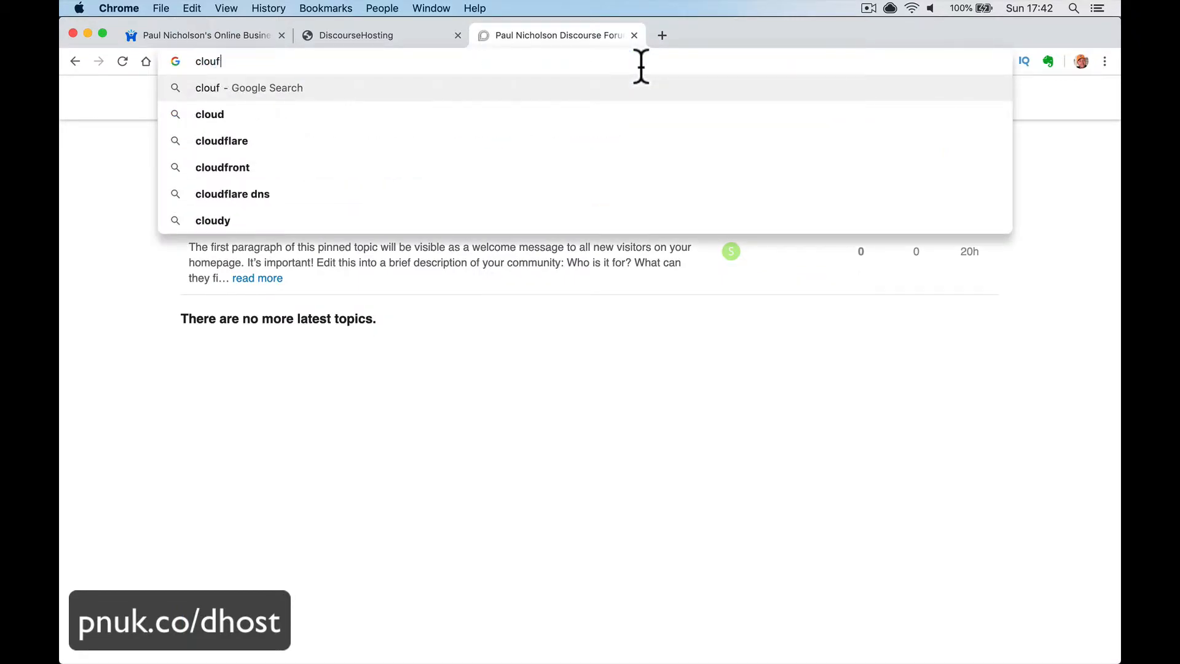
{"action": "key", "text": "BackSpace"}
{"action": "type", "text": "dflare.com"}
{"action": "key", "text": "Return"}
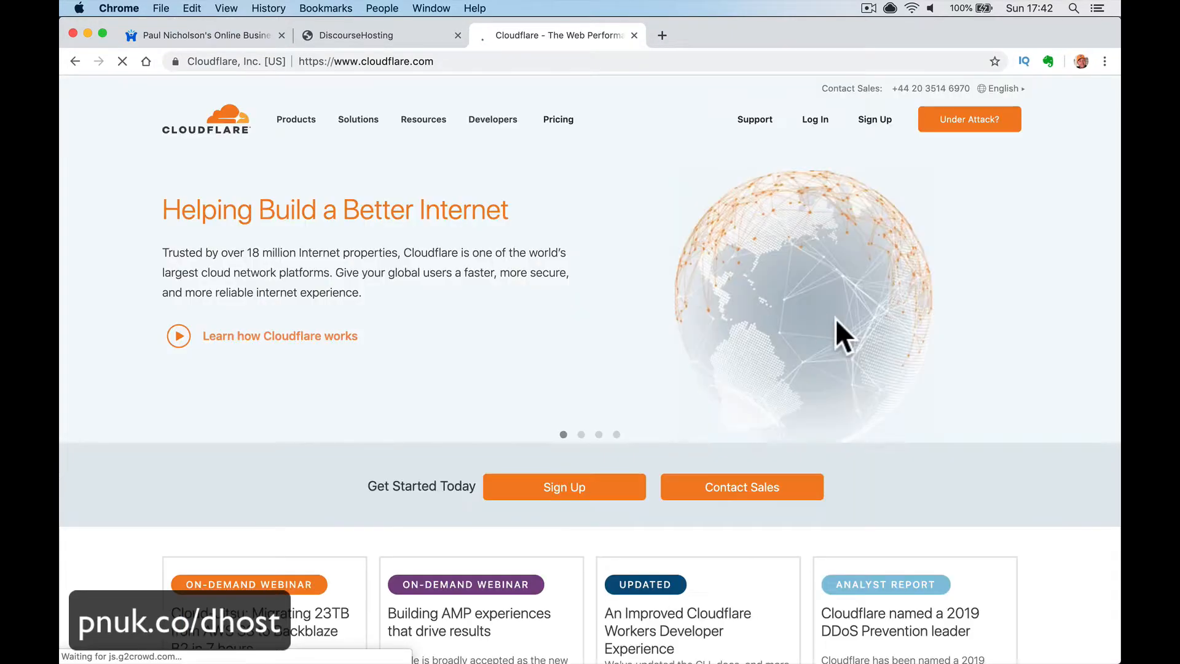
- Log in to Cloudflare with the saved credentials and open the domain's site dashboard
{"action": "left_click", "coordinate": [815, 121]}
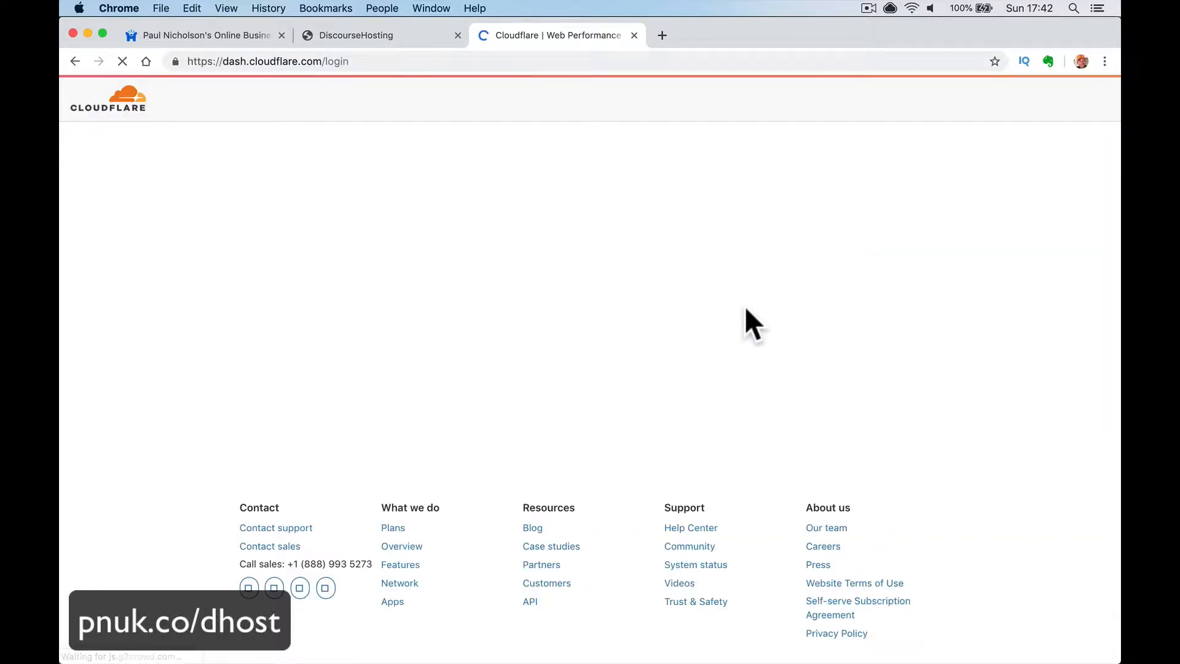
{"action": "left_click", "coordinate": [323, 385]}
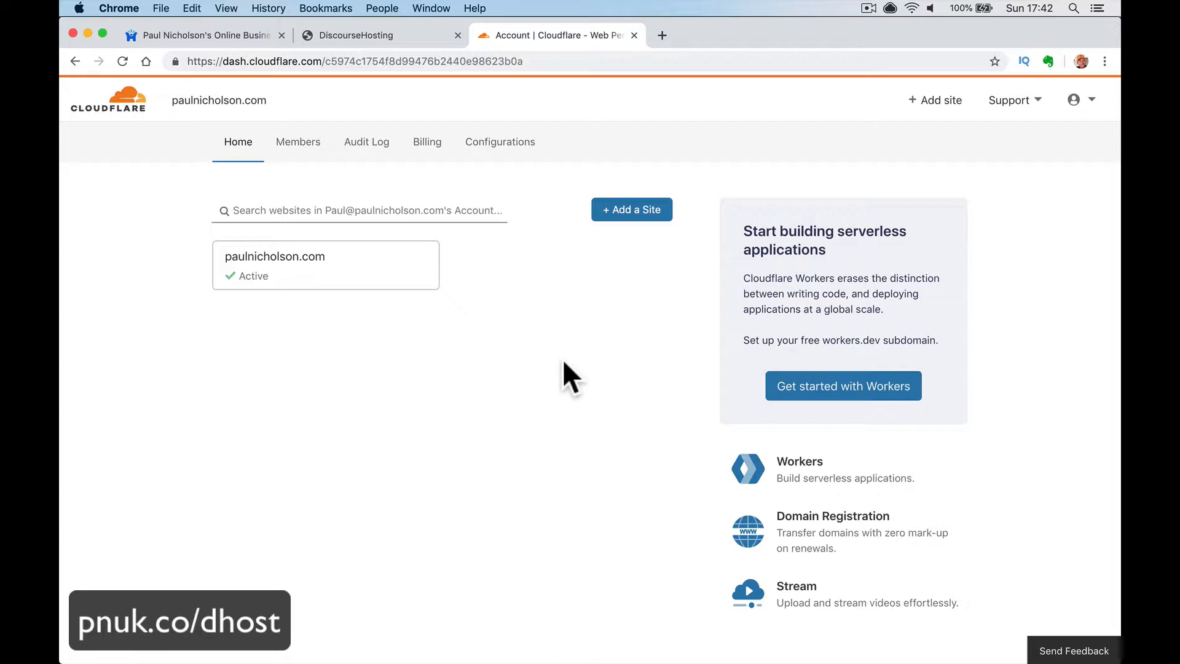
{"action": "left_click", "coordinate": [386, 260]}
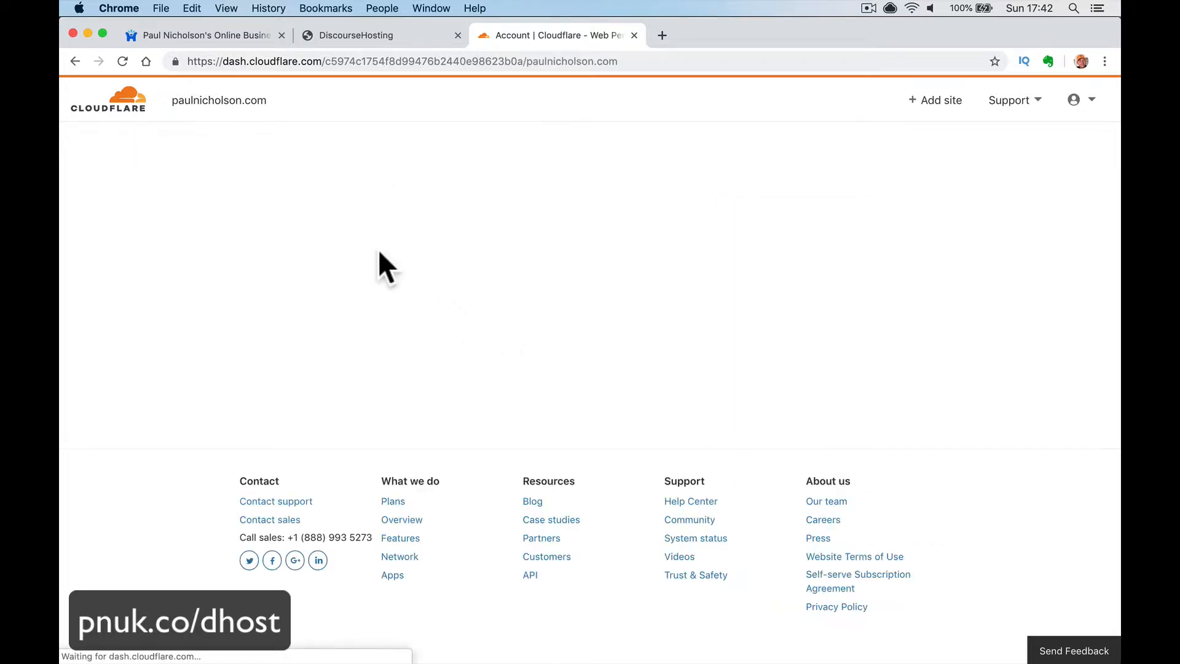
- View the domain's DNS records and check the forum CNAME's discoursehosting.net target
{"action": "left_click", "coordinate": [333, 162]}
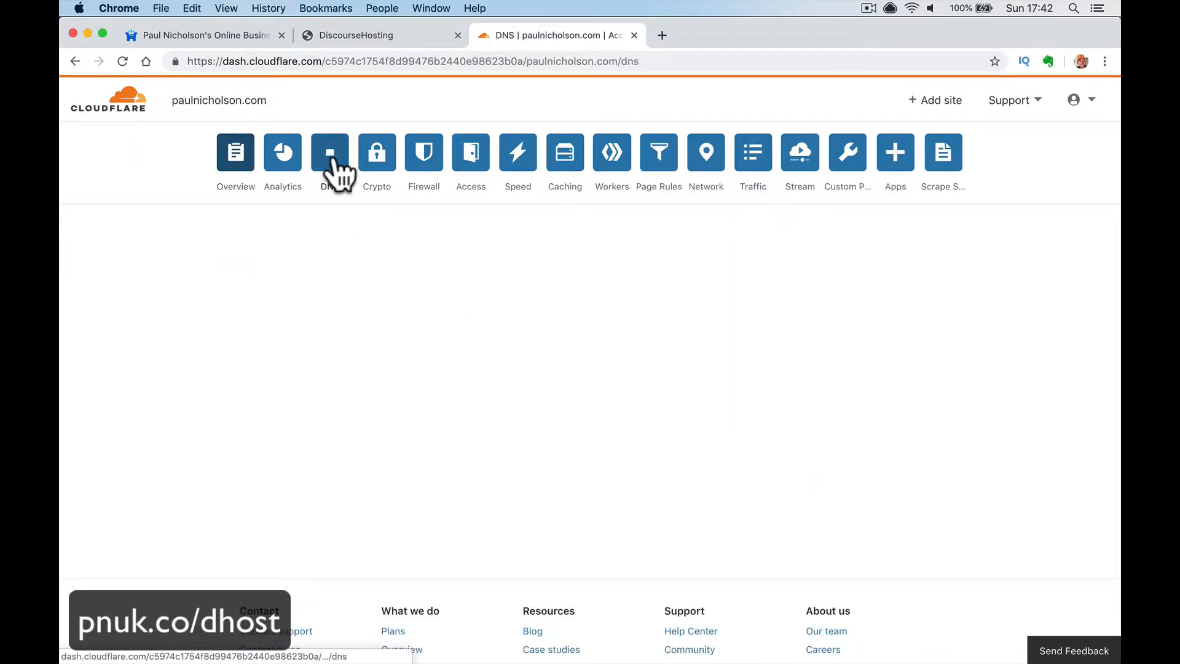
{"action": "scroll", "coordinate": [403, 275], "scroll_direction": "down", "scroll_amount": 7}
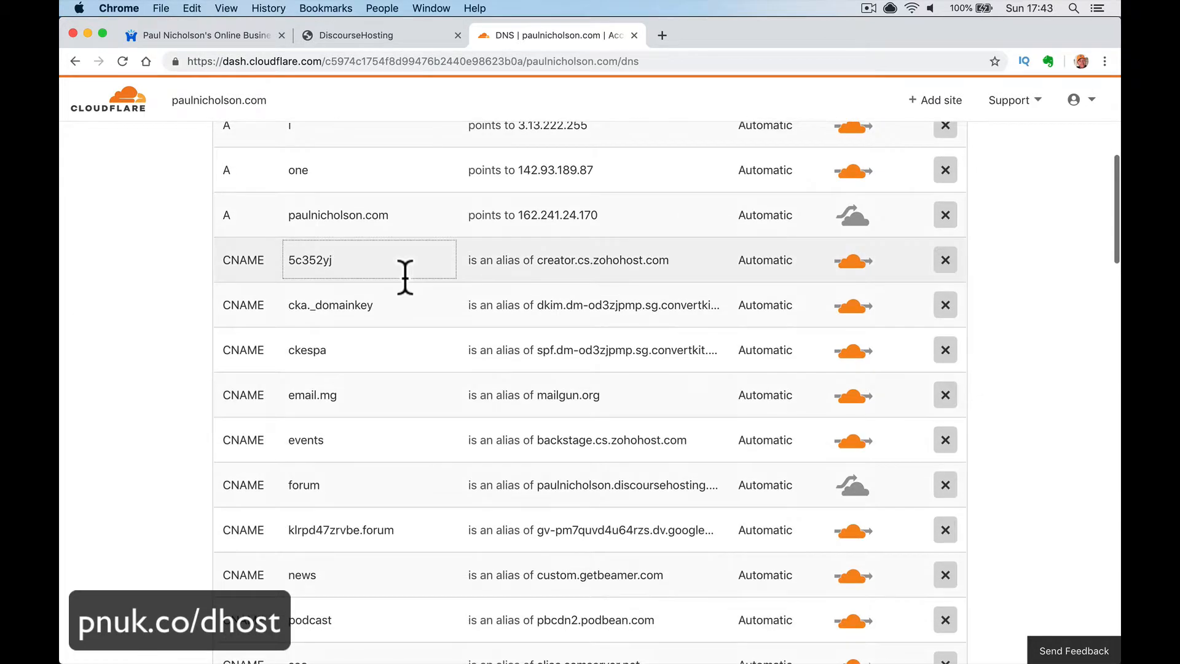
{"action": "scroll", "coordinate": [404, 276], "scroll_direction": "down", "scroll_amount": 2}
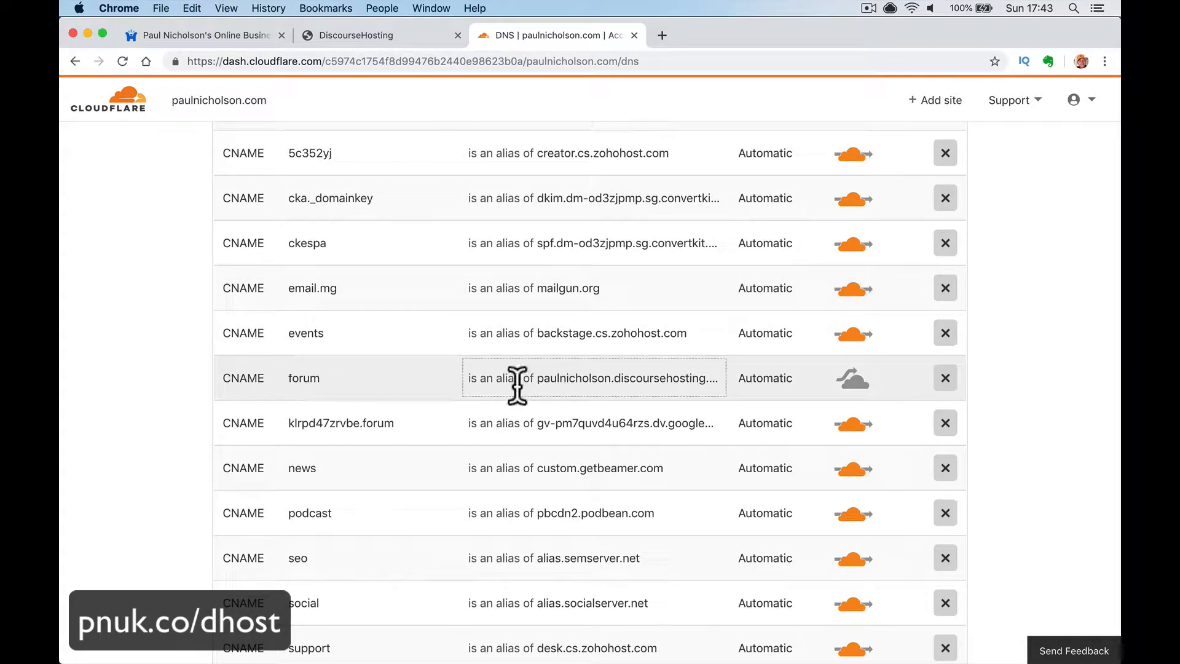
{"action": "left_click", "coordinate": [658, 377]}
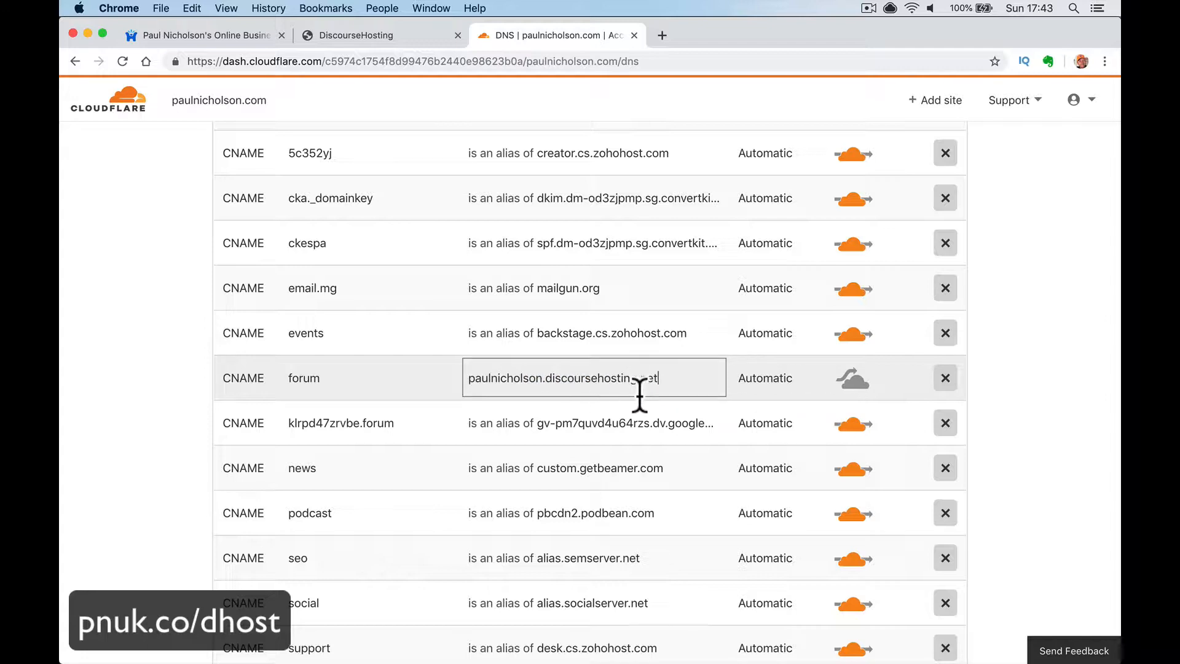
{"action": "scroll", "coordinate": [514, 350], "scroll_direction": "up", "scroll_amount": 10}
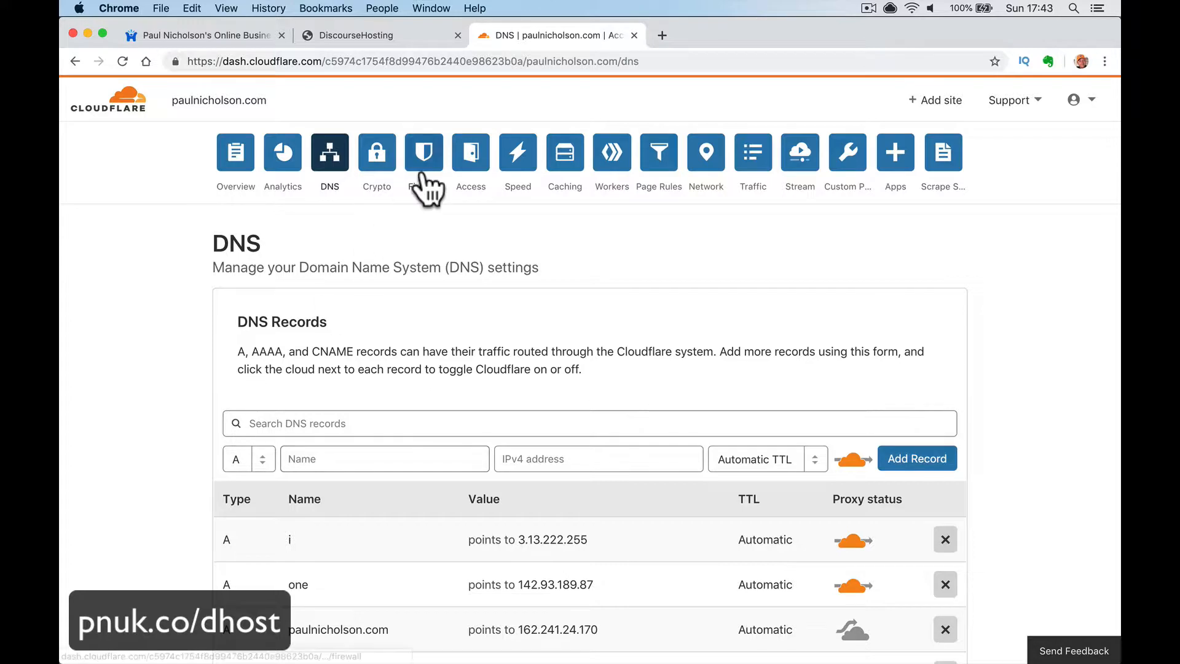
- Start a Cloudflare DNS record named discourse targeting the forum's discoursehosting.net host
{"action": "left_click", "coordinate": [386, 40]}
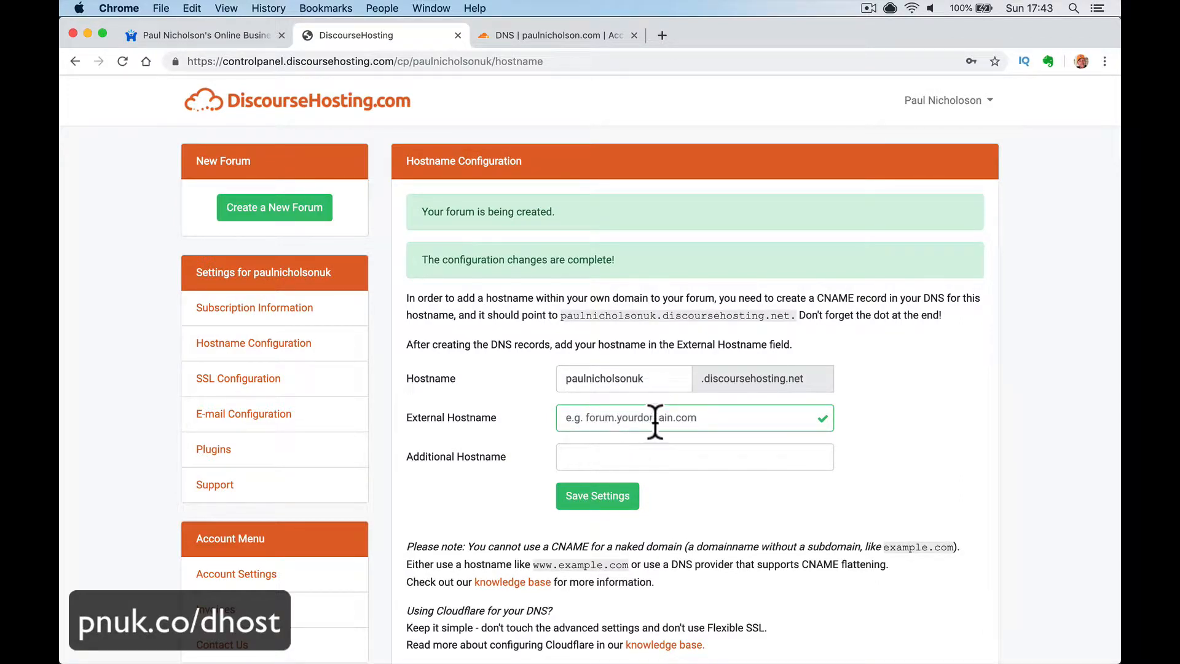
{"action": "left_click", "coordinate": [516, 37]}
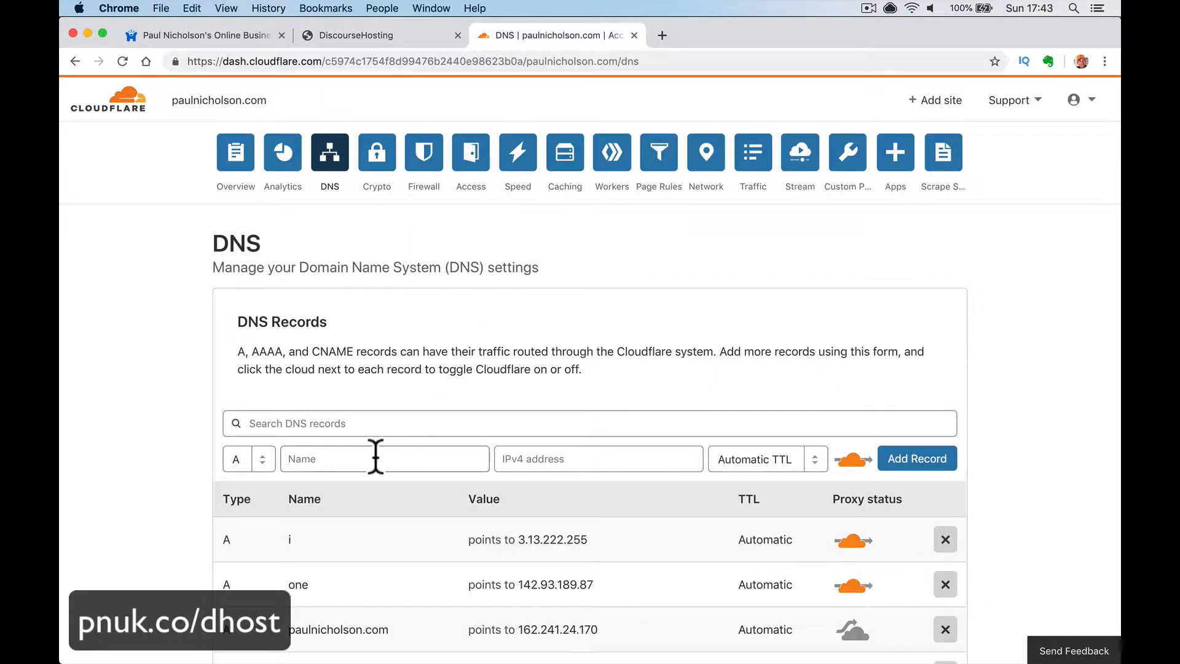
{"action": "type", "text": "discourse"}
{"action": "key", "text": "Tab"}
{"action": "type", "text": "paulnicholsonuk.discoursehosting.net"}
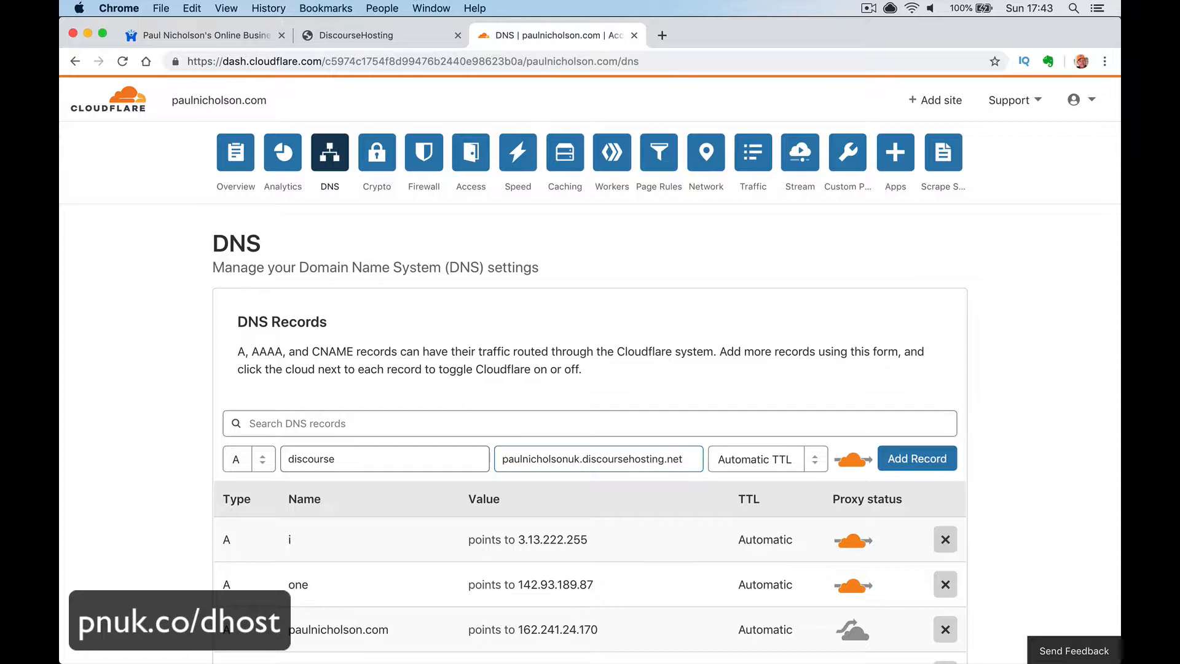
- Make the record a DNS-only CNAME, add it, and check its name and target
{"action": "left_click", "coordinate": [252, 456]}
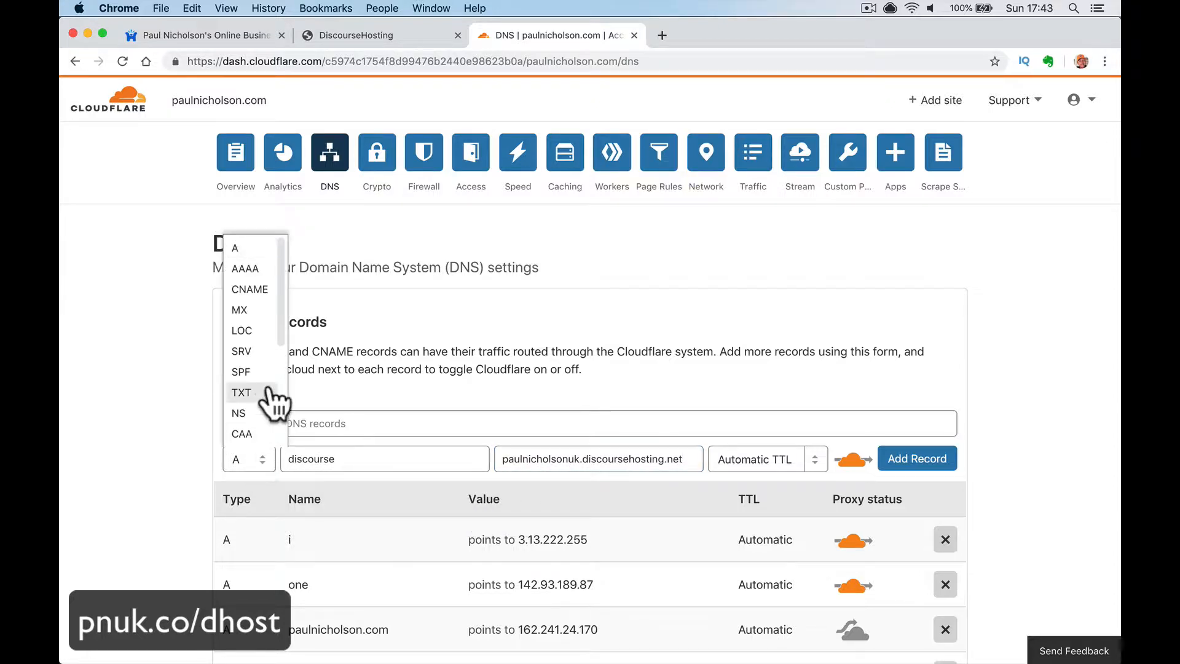
{"action": "left_click", "coordinate": [260, 296]}
{"action": "left_click", "coordinate": [395, 455]}
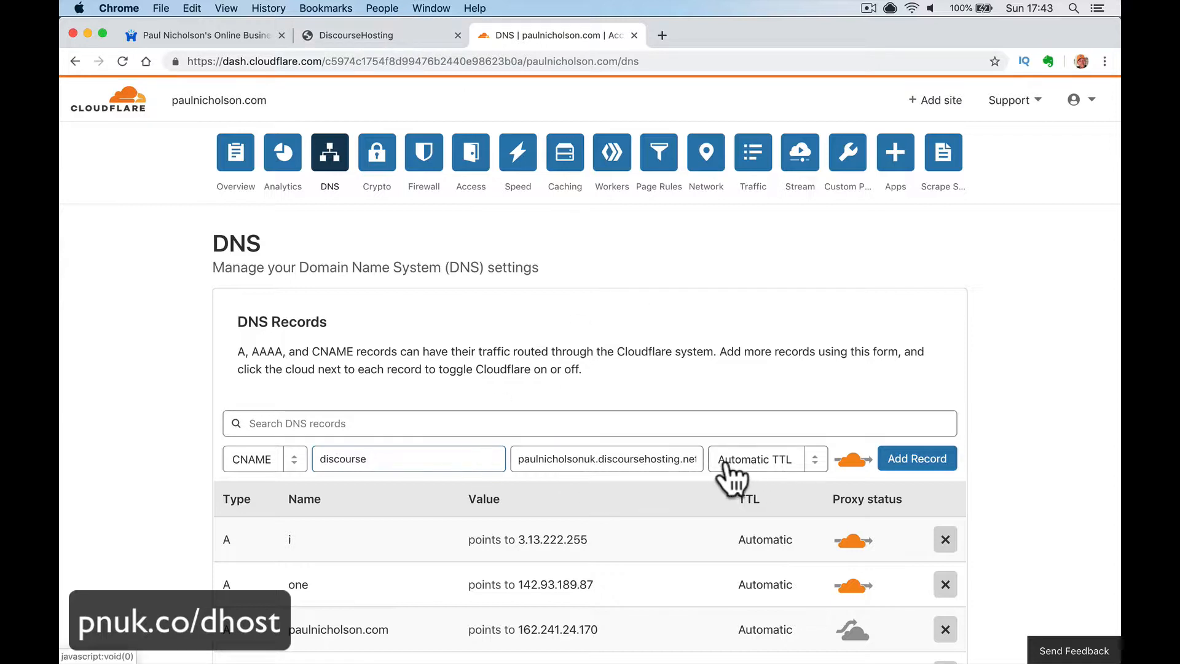
{"action": "left_click", "coordinate": [848, 467]}
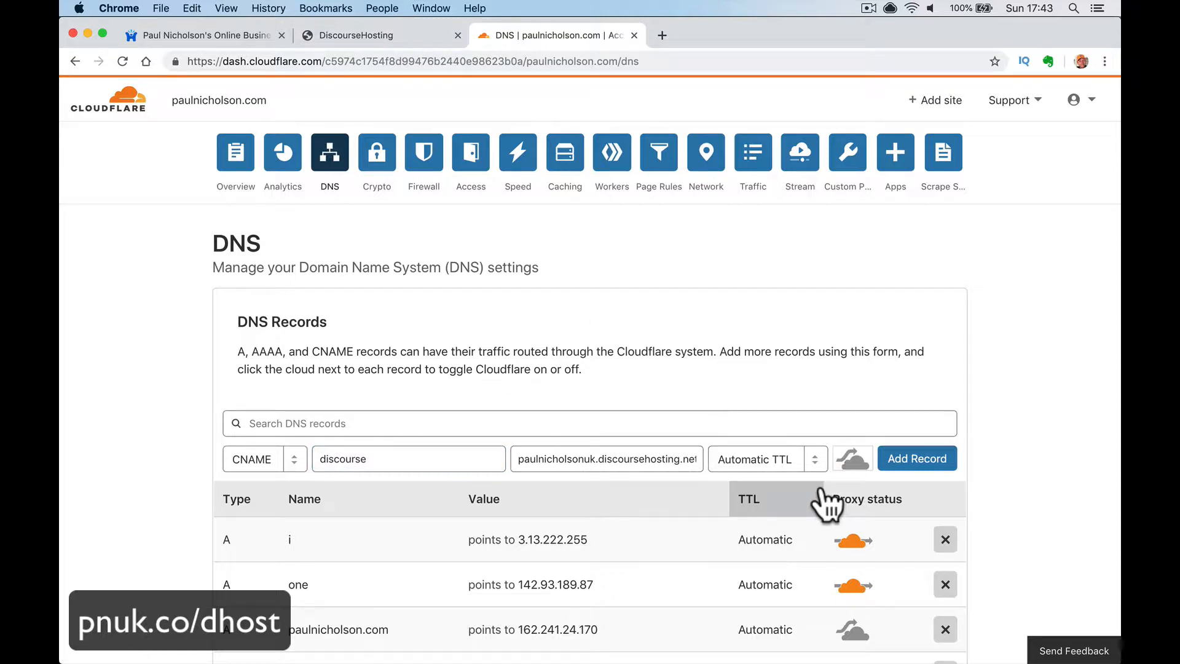
{"action": "left_click", "coordinate": [910, 462]}
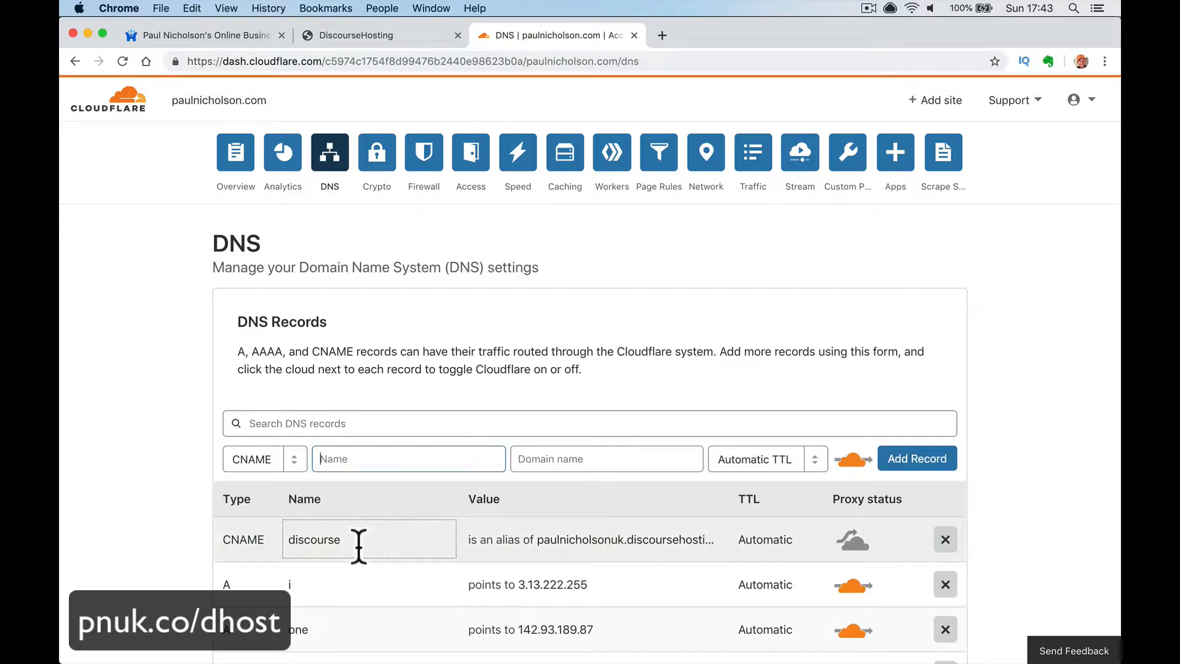
{"action": "left_click", "coordinate": [336, 542]}
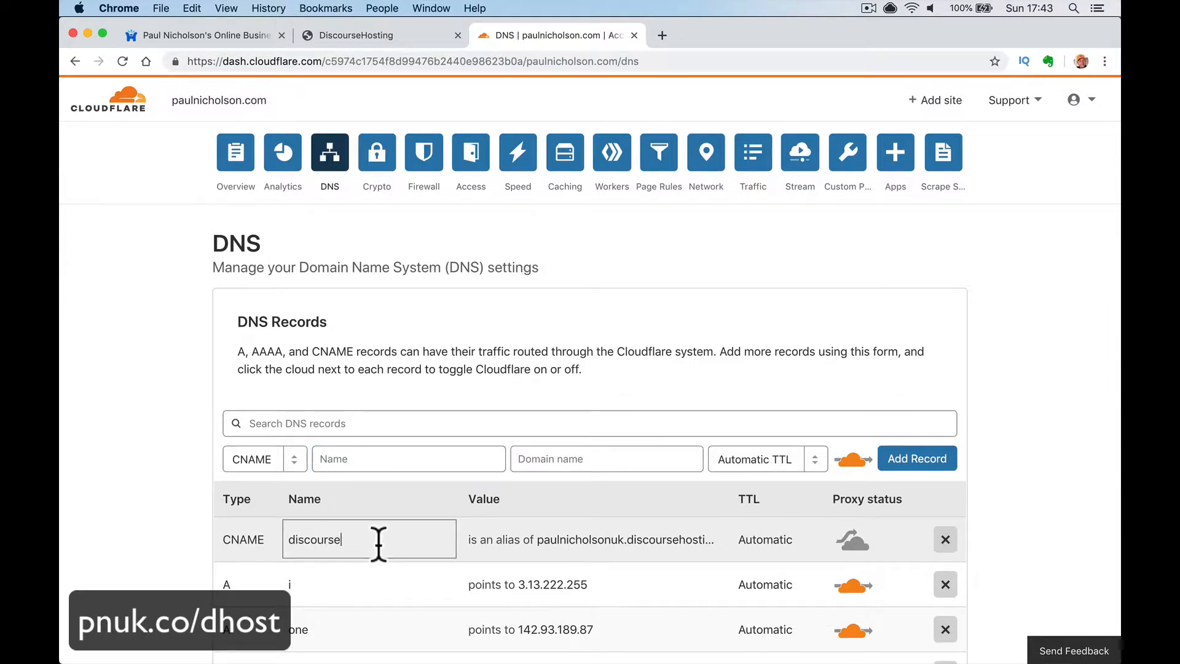
{"action": "left_click", "coordinate": [601, 540]}
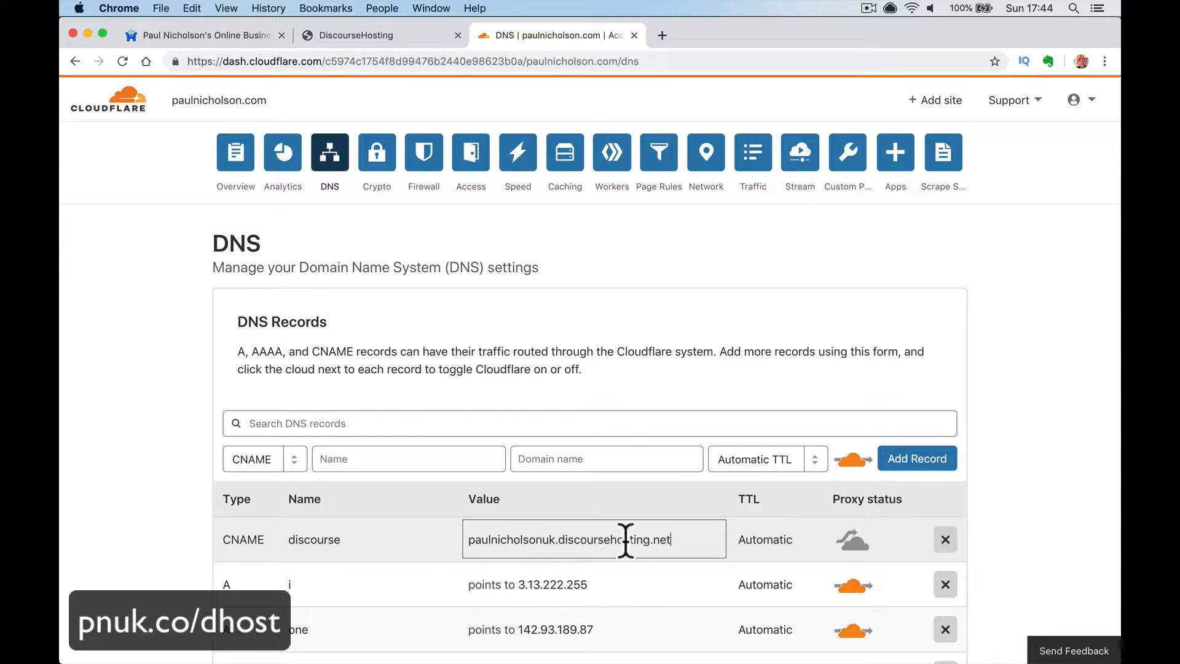
{"action": "left_click", "coordinate": [396, 34]}
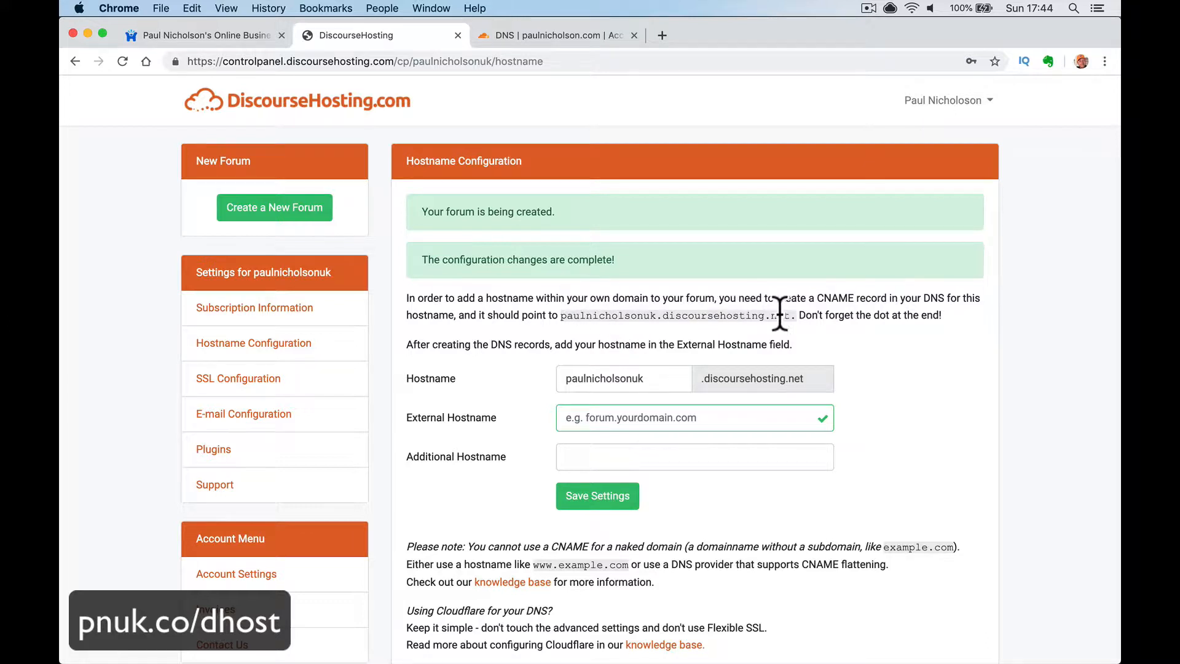
- Enter the discourse subdomain of the user's domain as External Hostname and save
{"action": "left_click", "coordinate": [589, 424]}
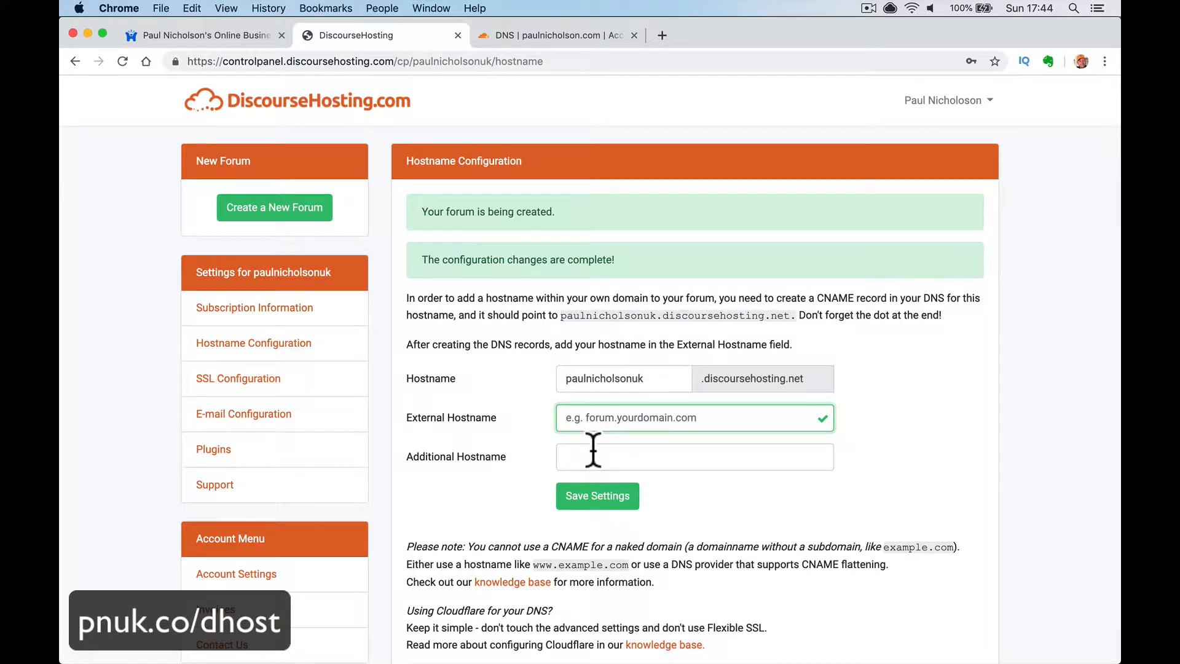
{"action": "type", "text": "di"}
{"action": "key", "text": "BackSpace"}
{"action": "key", "text": "BackSpace"}
{"action": "key", "text": "BackSpace"}
{"action": "key", "text": "BackSpace"}
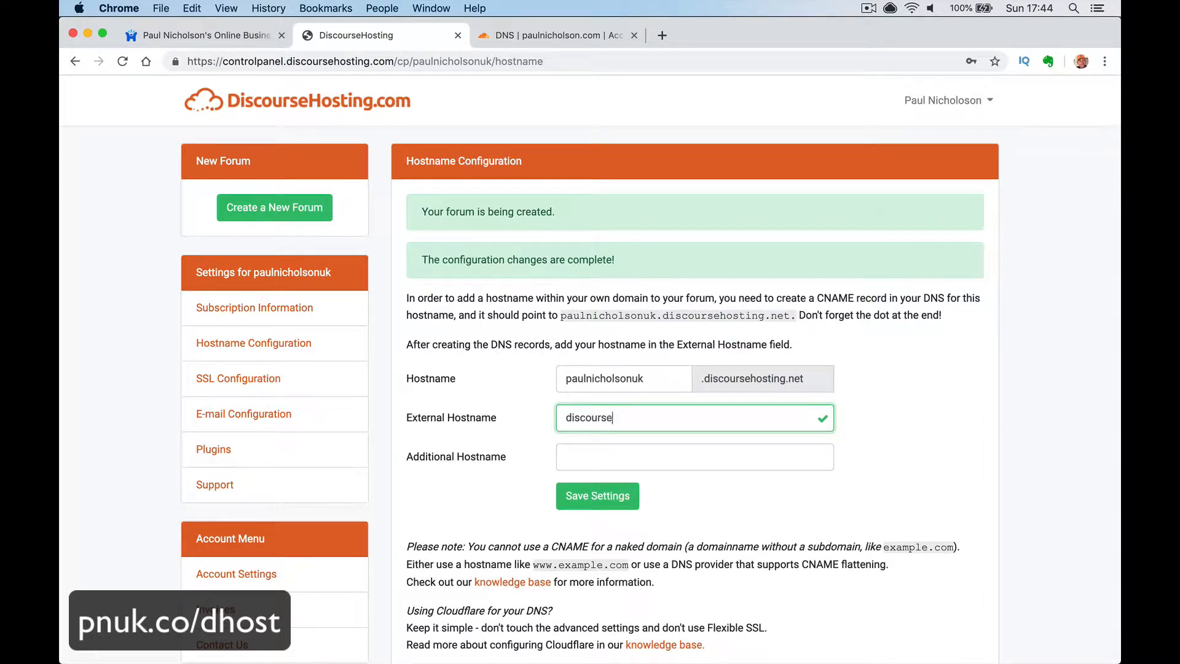
{"action": "type", "text": "course.paulnicho"}
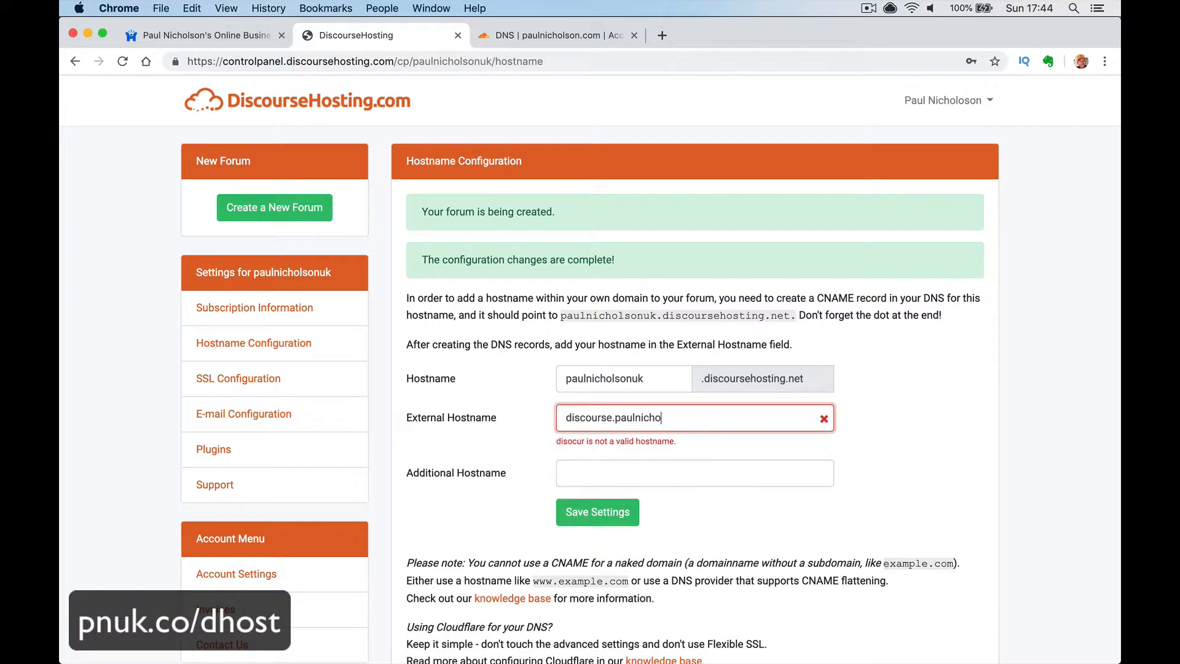
{"action": "type", "text": "lson.com"}
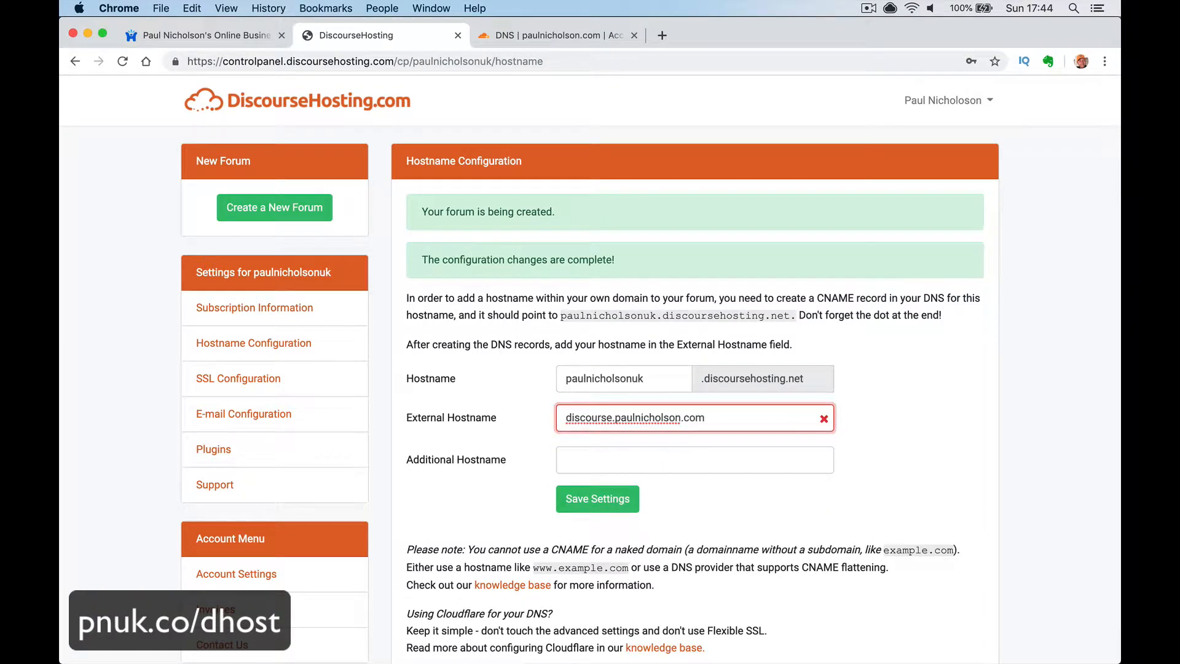
{"action": "left_click", "coordinate": [664, 460]}
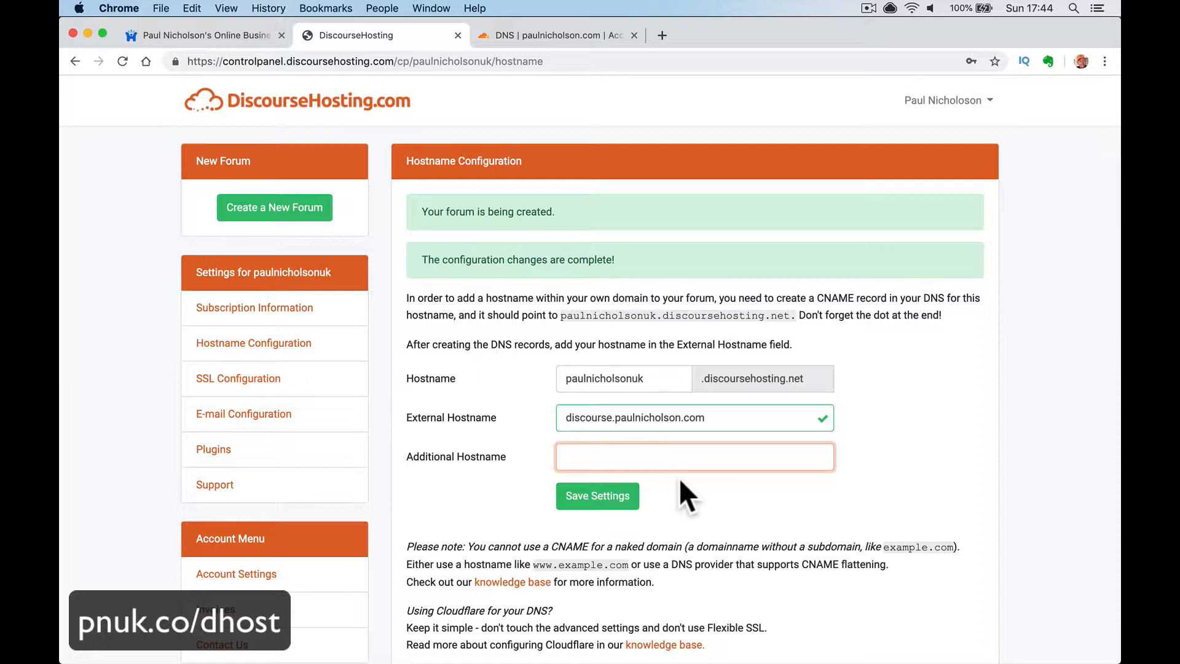
{"action": "left_click", "coordinate": [621, 496]}
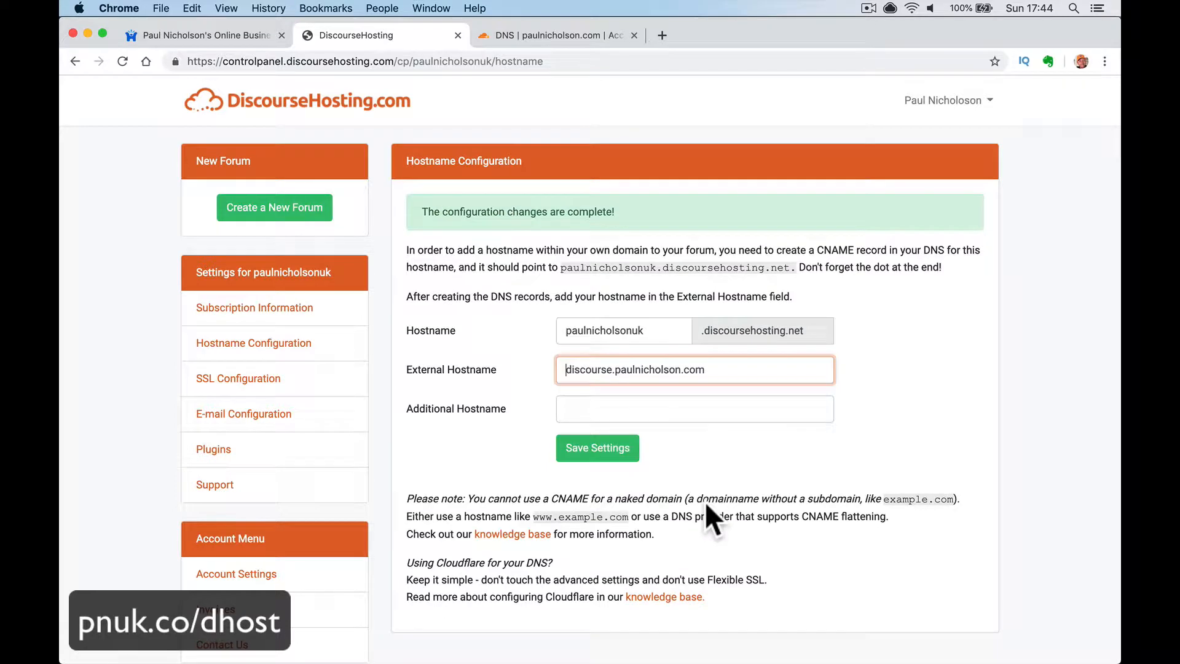
- Copy the external hostname and load the forum at it in a new Chrome tab
{"action": "triple_click", "coordinate": [667, 370]}
{"action": "key", "text": "super+c"}
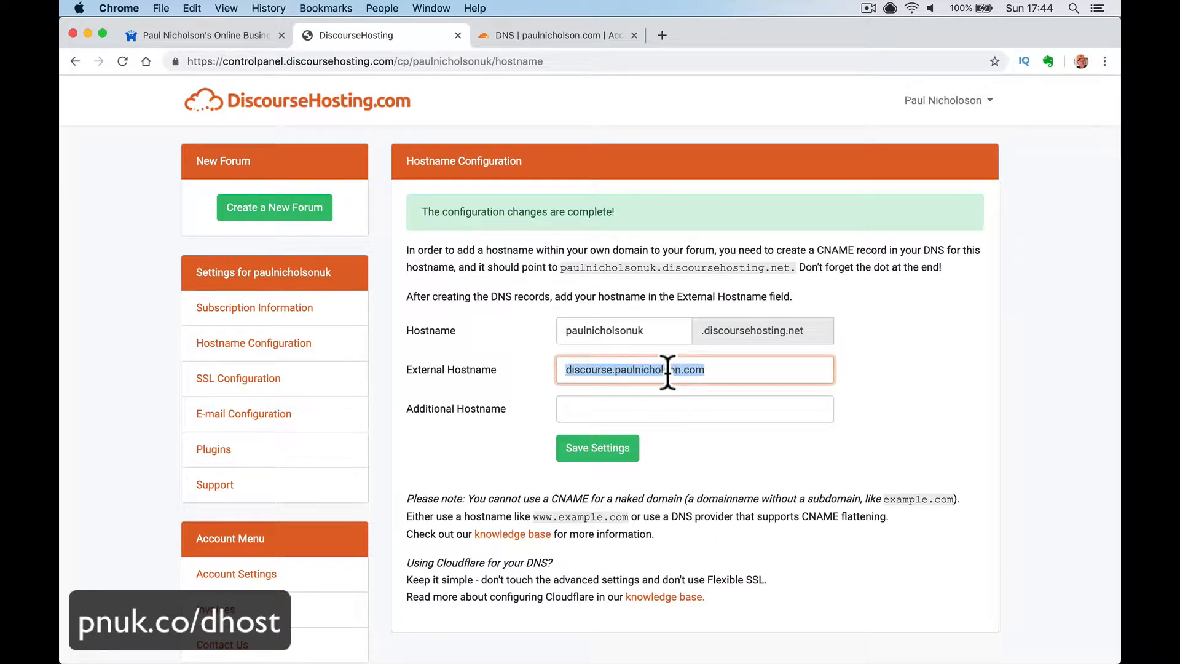
{"action": "left_click", "coordinate": [661, 35]}
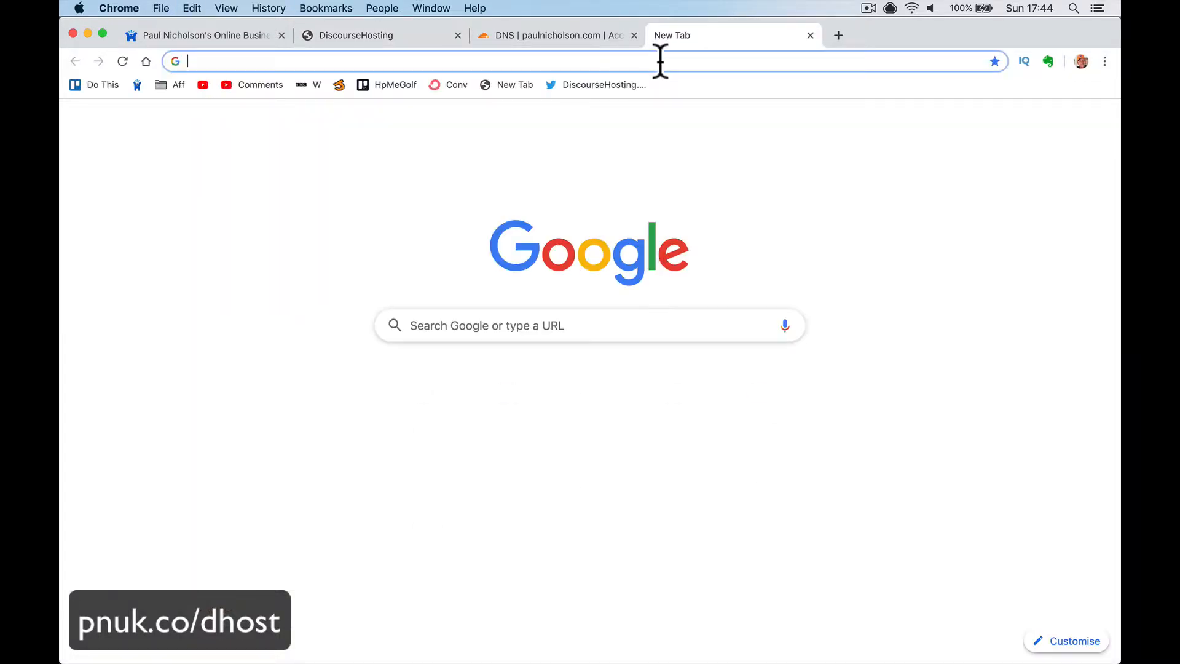
{"action": "key", "text": "super+v"}
{"action": "key", "text": "Return"}
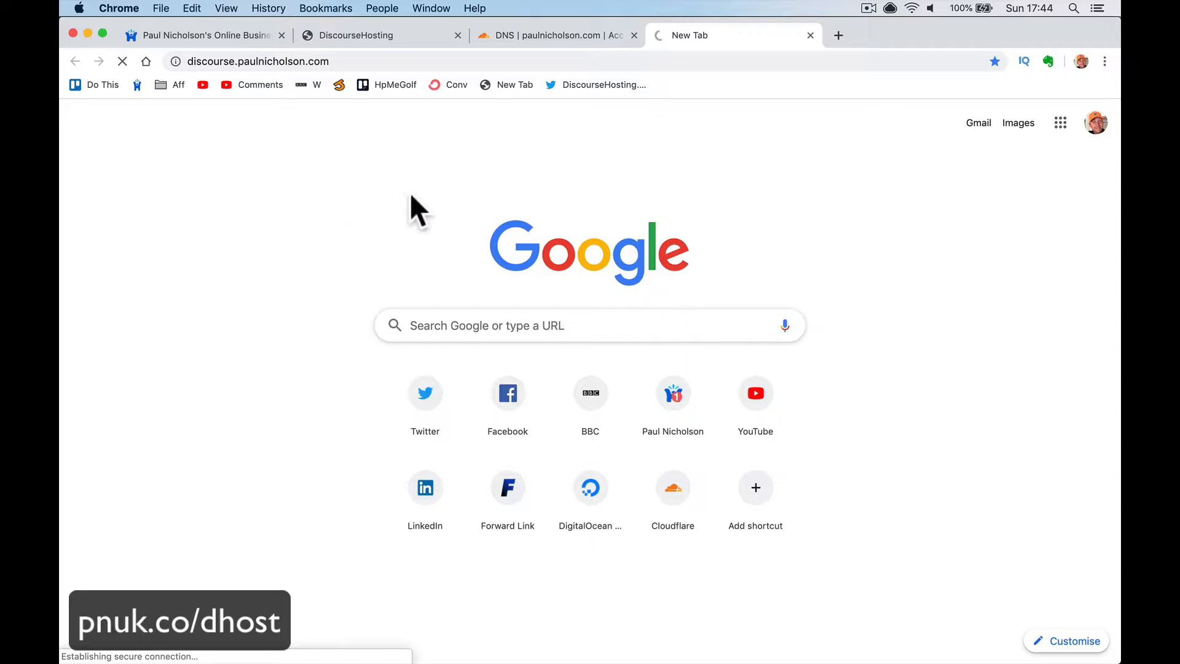
{"action": "left_click", "coordinate": [555, 41]}
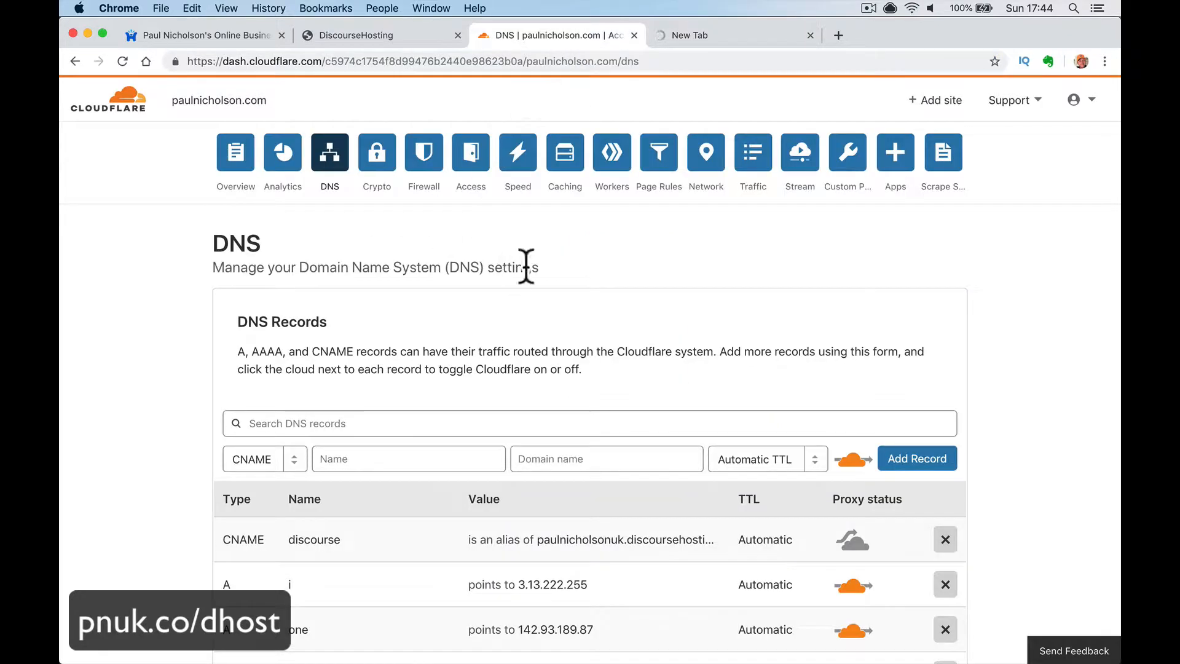
- Check the forum loading on its new subdomain, then bring up the SSL Configuration page
{"action": "scroll", "coordinate": [513, 560], "scroll_direction": "down", "scroll_amount": 5}
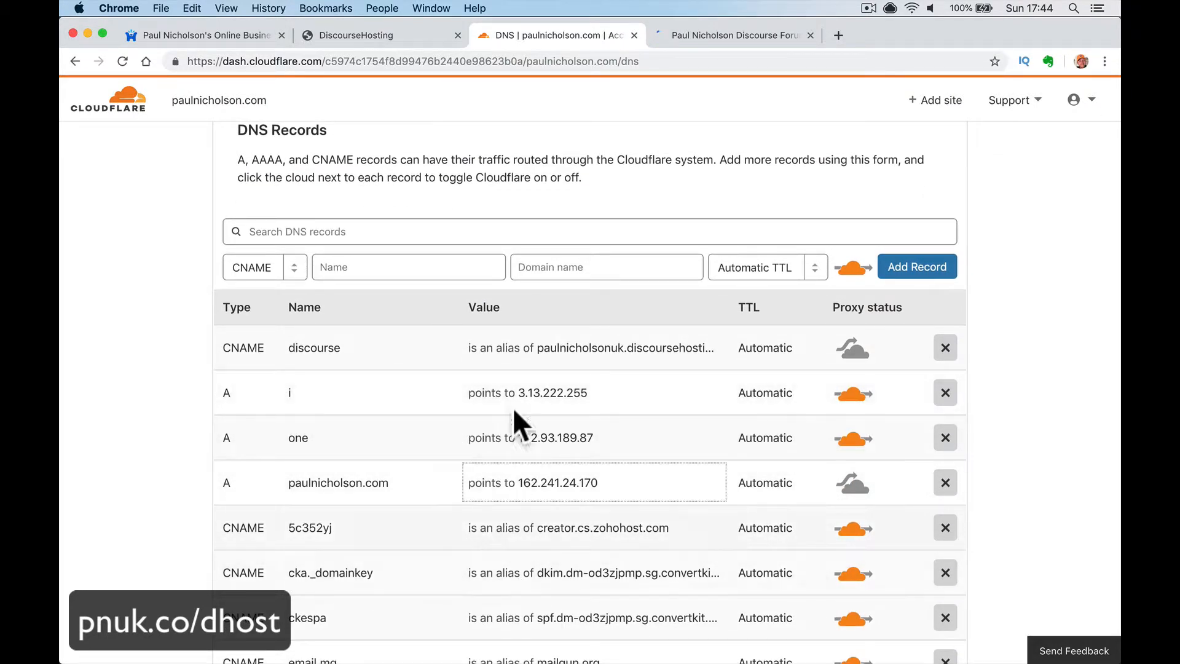
{"action": "scroll", "coordinate": [540, 363], "scroll_direction": "up", "scroll_amount": 5}
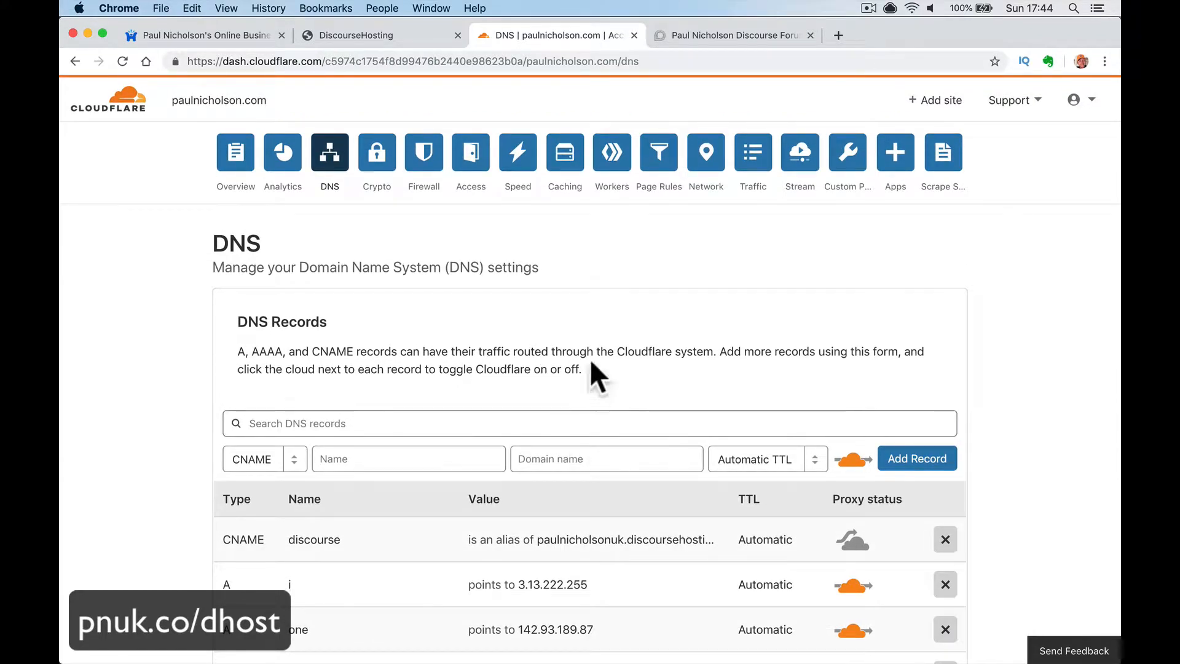
{"action": "left_click", "coordinate": [706, 35]}
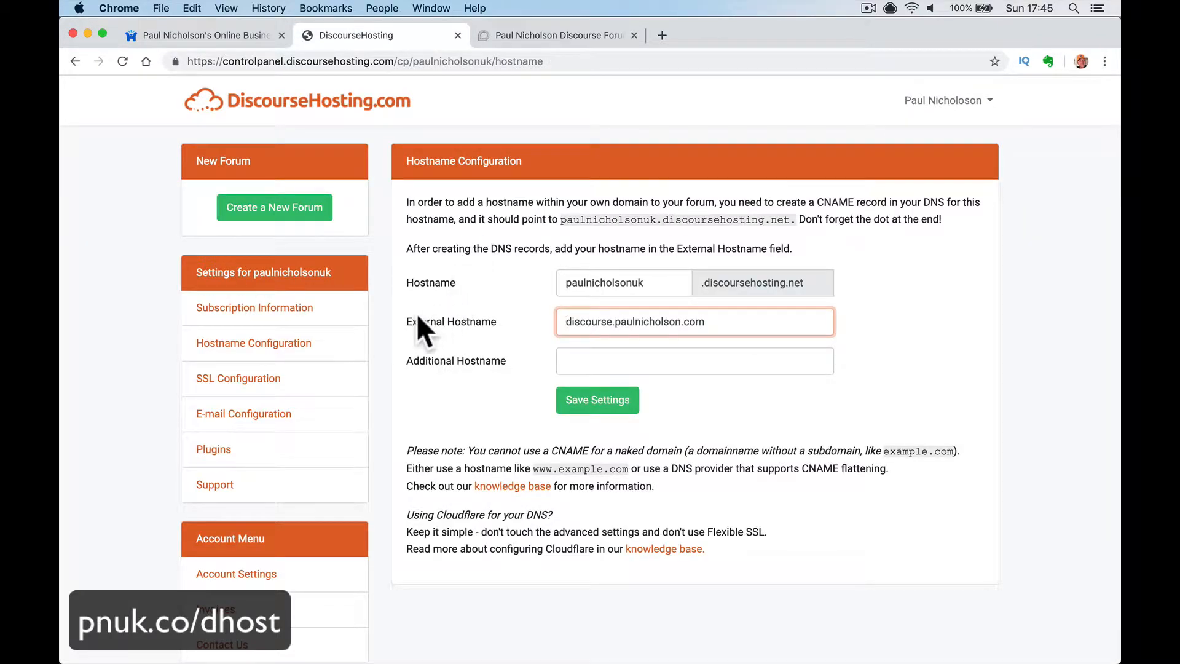
{"action": "left_click", "coordinate": [265, 378]}
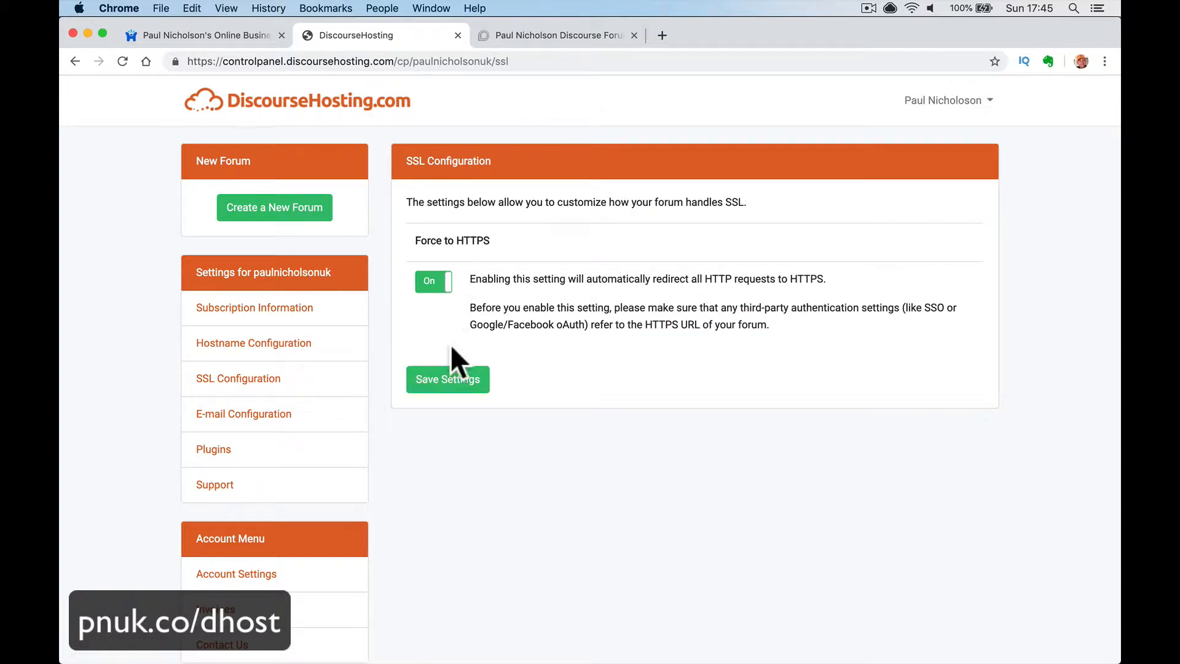
{"action": "left_click", "coordinate": [563, 34]}
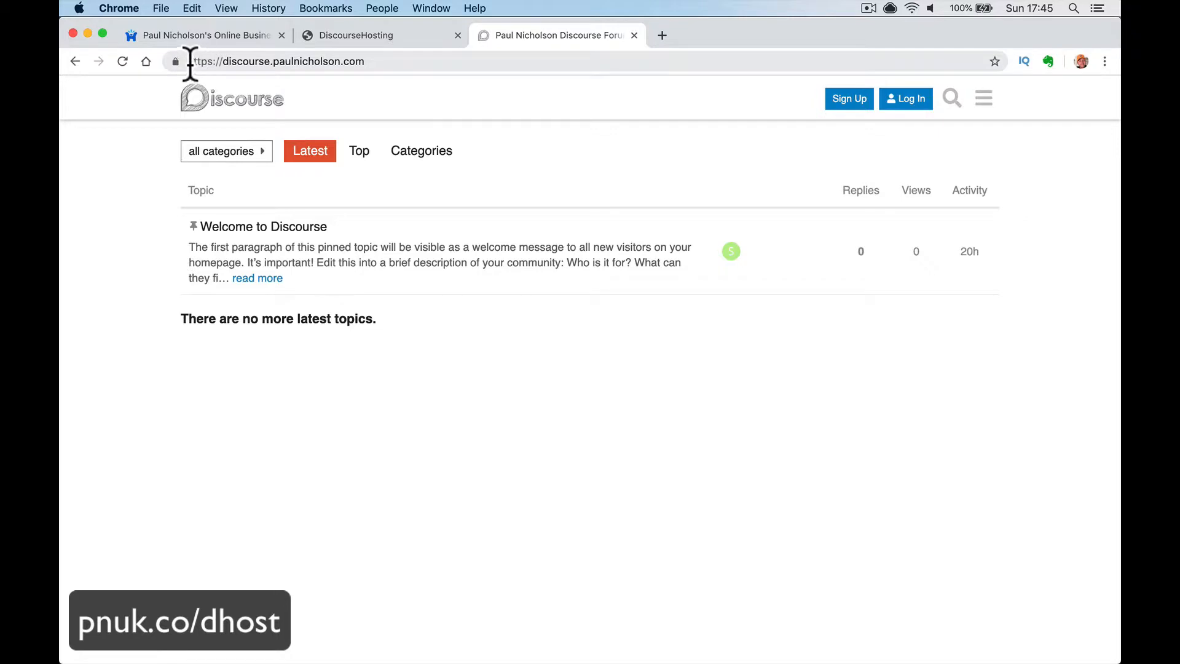
{"action": "left_click_drag", "start_coordinate": [188, 61], "coordinate": [227, 61]}
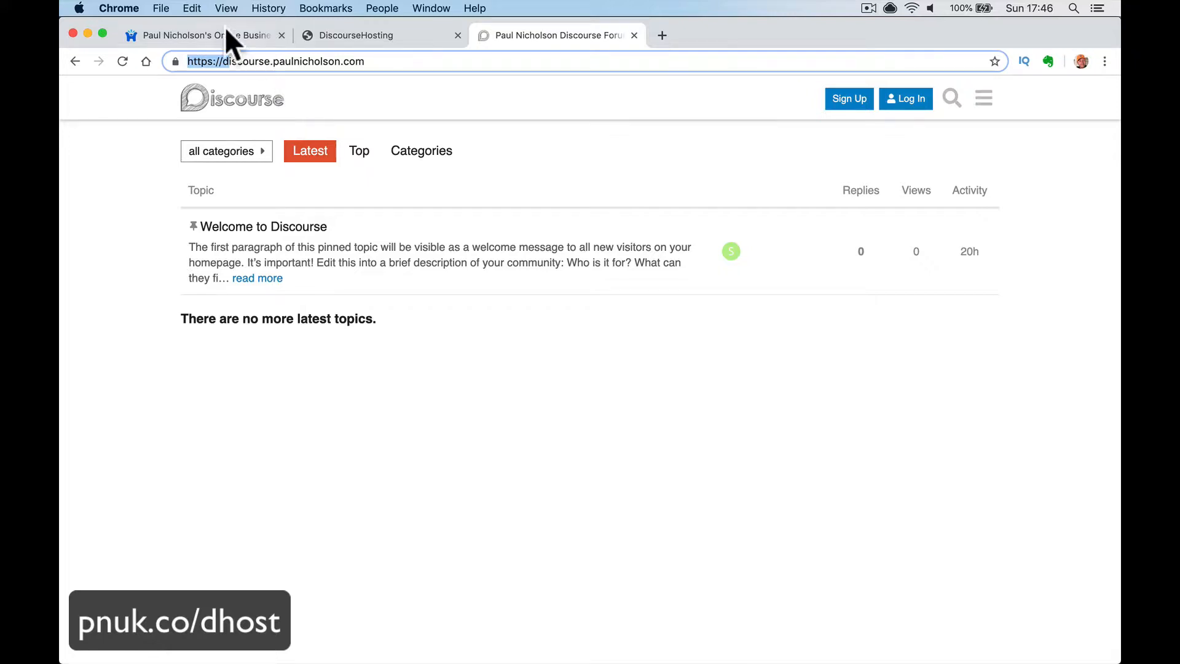
{"action": "double_click", "coordinate": [212, 57]}
{"action": "left_click", "coordinate": [214, 60]}
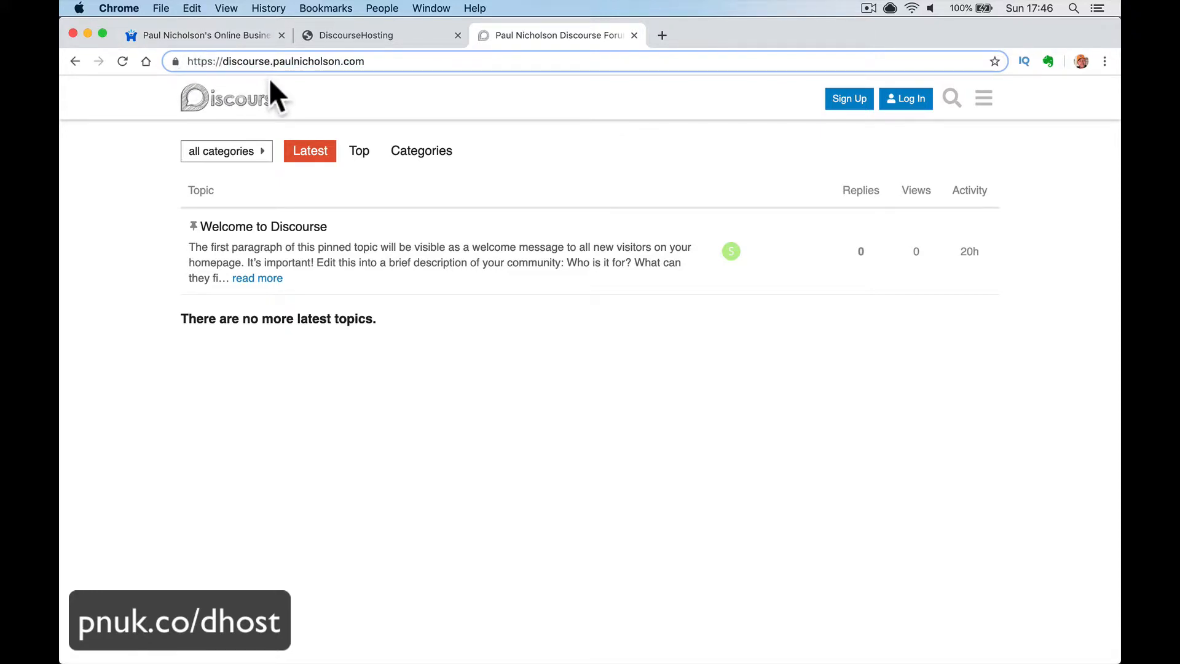
{"action": "left_click", "coordinate": [245, 35]}
{"action": "left_click", "coordinate": [344, 35]}
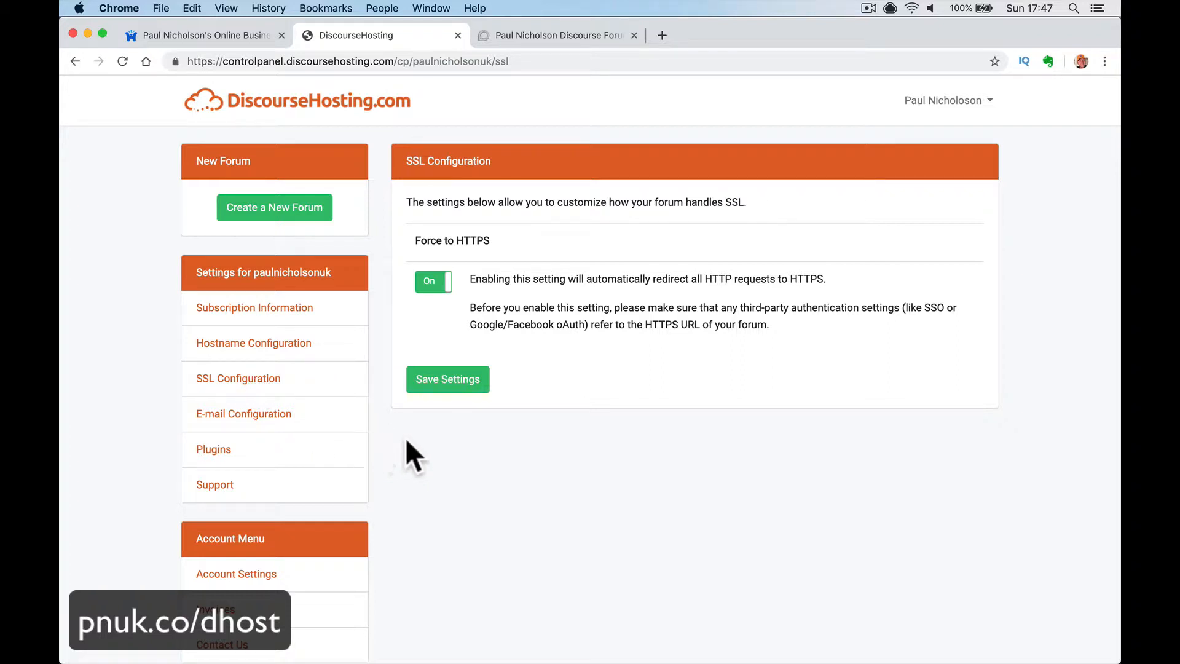
- Review the e-mail configuration and installed plugins, comparing them with the forum tabs
{"action": "left_click", "coordinate": [258, 418]}
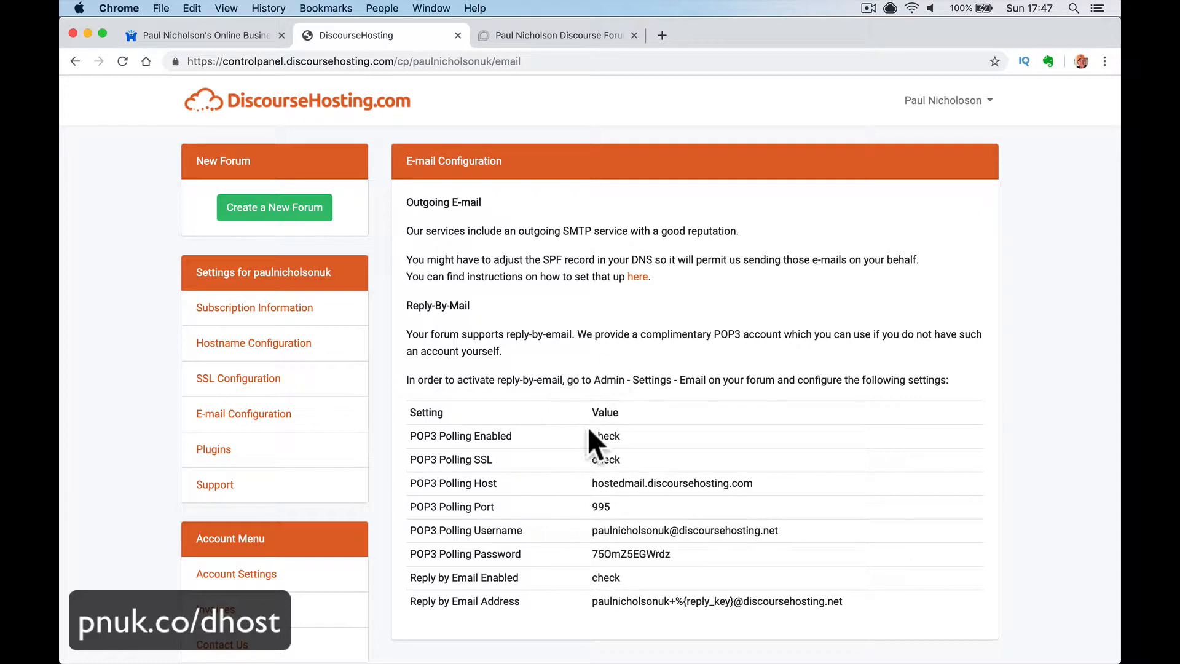
{"action": "left_click", "coordinate": [212, 449]}
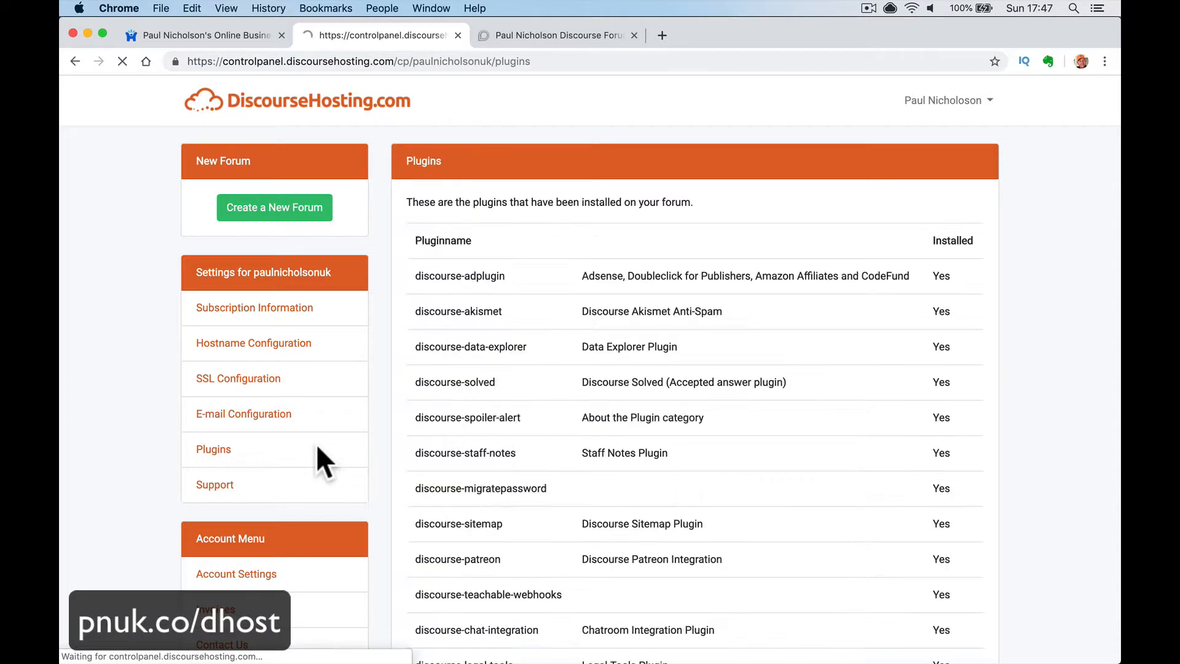
{"action": "scroll", "coordinate": [617, 517], "scroll_direction": "down", "scroll_amount": 3}
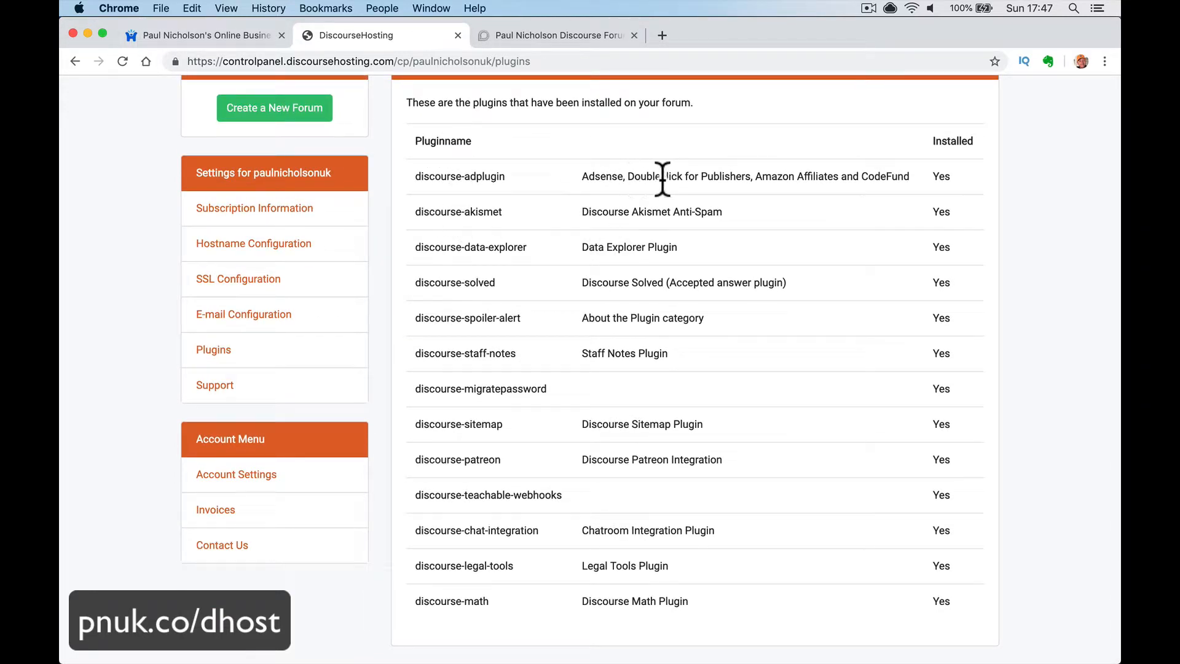
{"action": "left_click", "coordinate": [198, 47]}
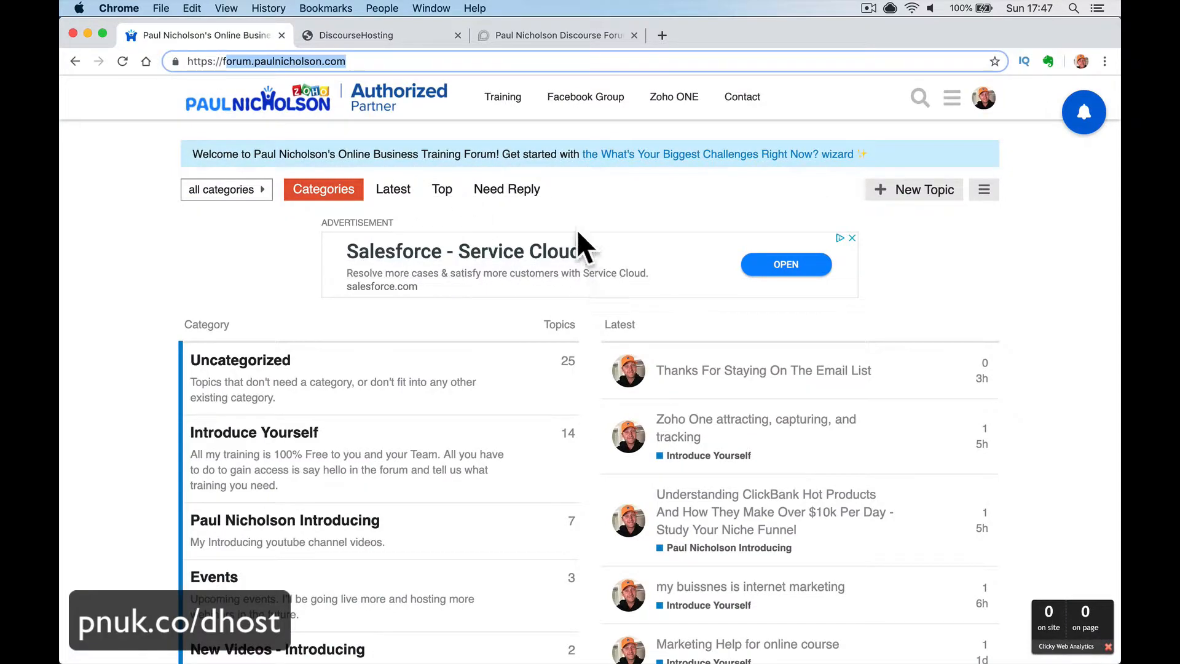
{"action": "left_click", "coordinate": [550, 32]}
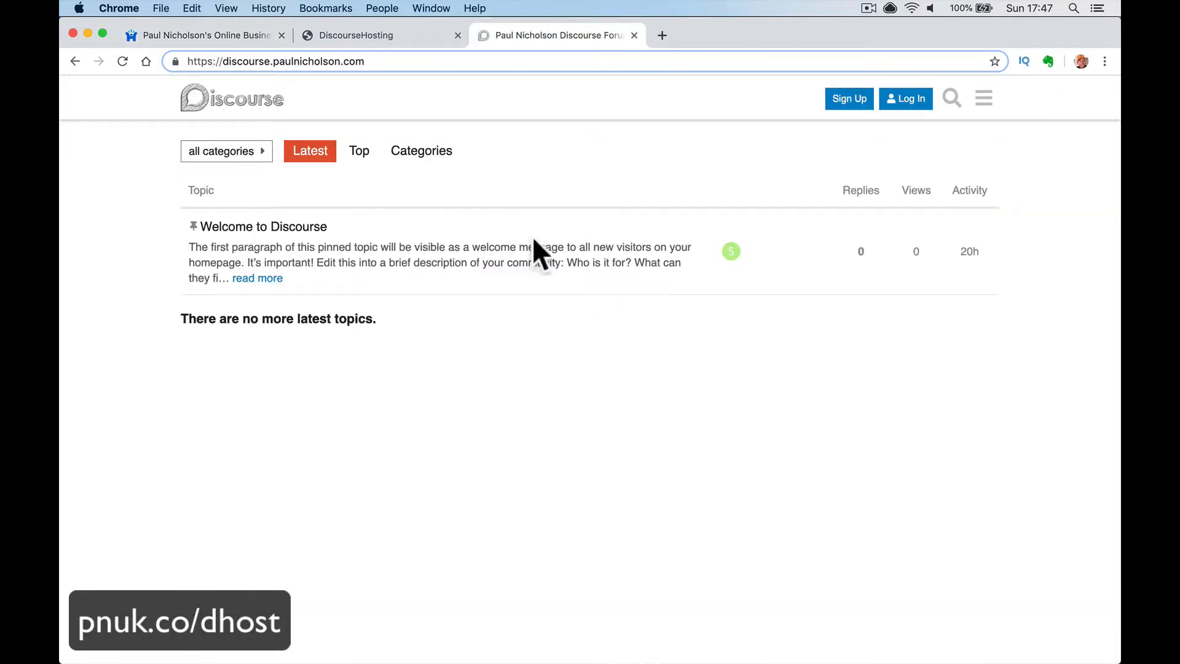
{"action": "left_click", "coordinate": [378, 35]}
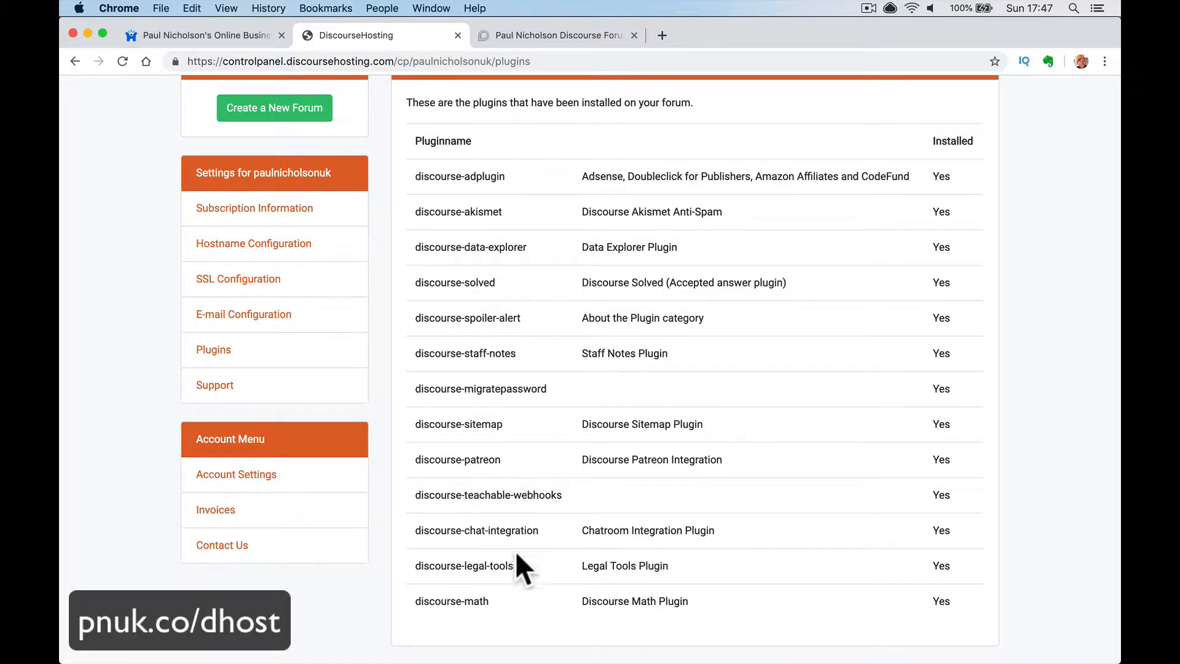
- Go to the Support page in the hosting control panel
{"action": "scroll", "coordinate": [506, 374], "scroll_direction": "up", "scroll_amount": 2}
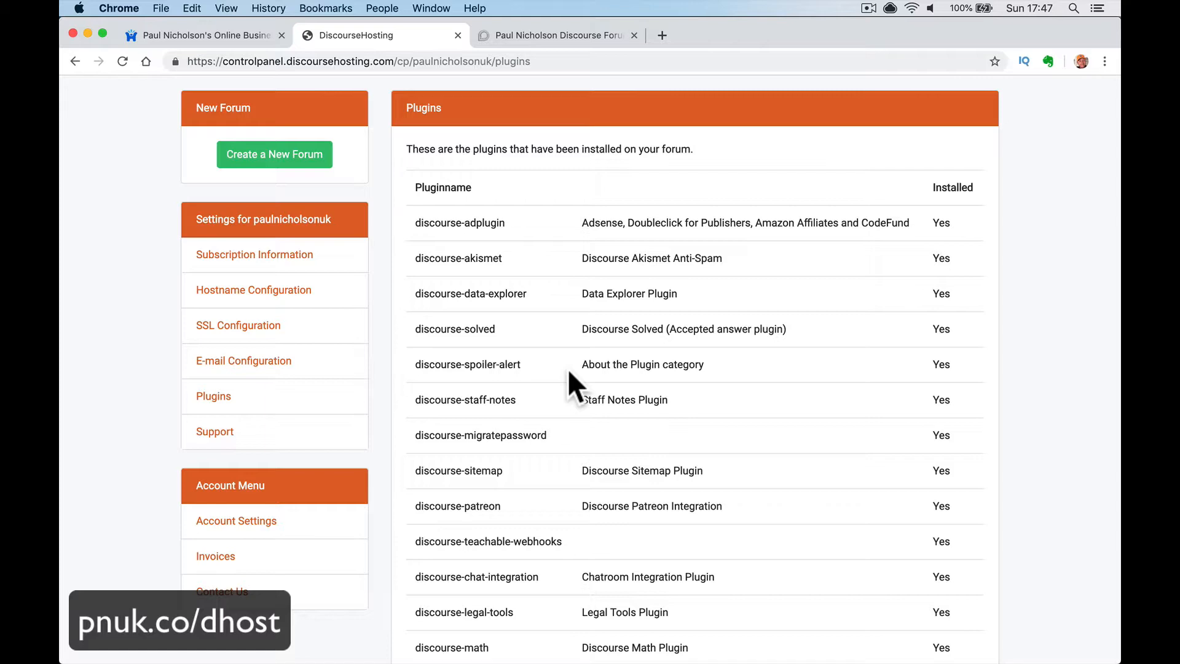
{"action": "scroll", "coordinate": [566, 375], "scroll_direction": "down", "scroll_amount": 2}
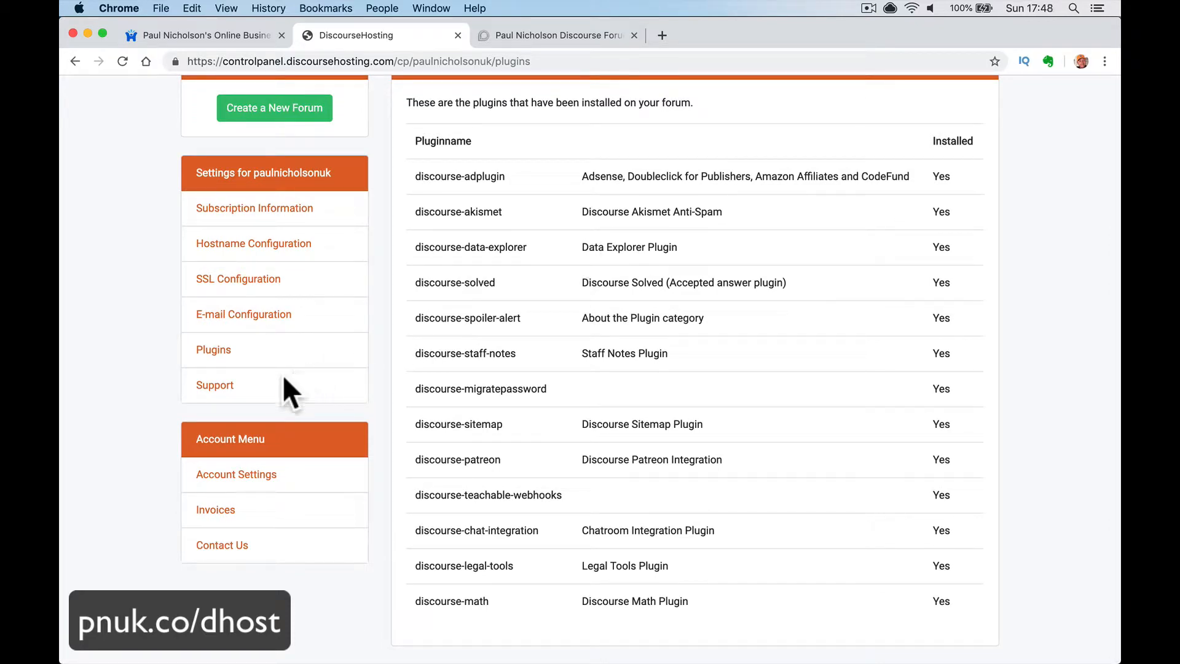
{"action": "left_click", "coordinate": [225, 385]}
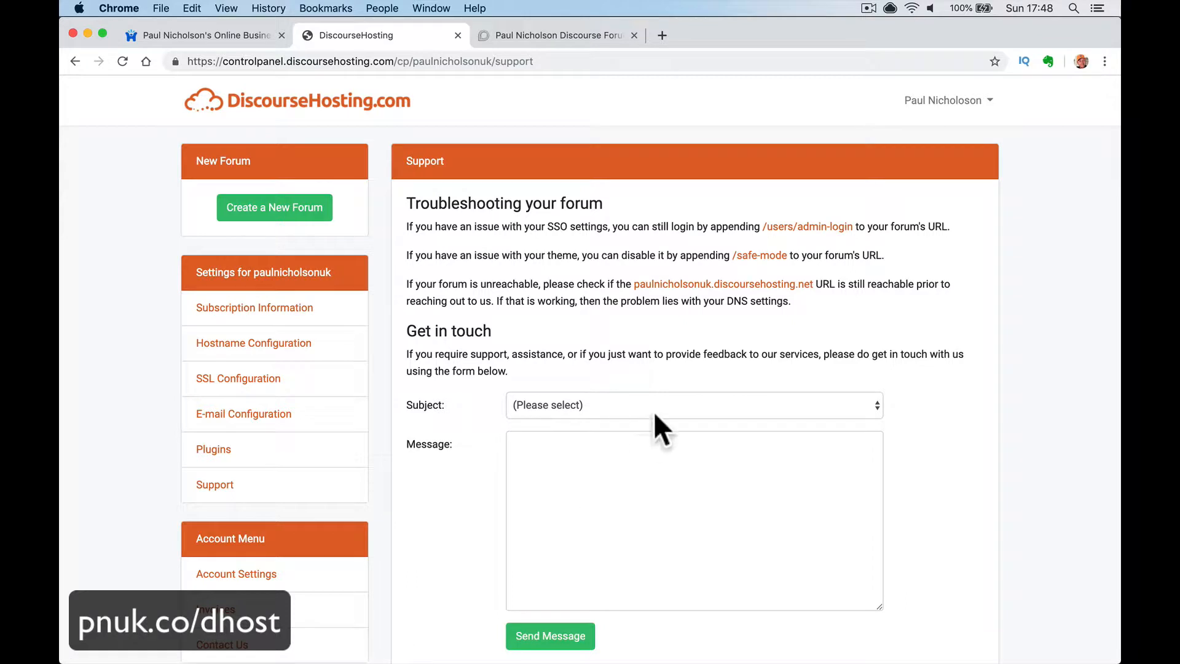
- Set the support request subject to 'DNS Issues - help needed'
{"action": "left_click", "coordinate": [657, 404]}
{"action": "left_click", "coordinate": [679, 493]}
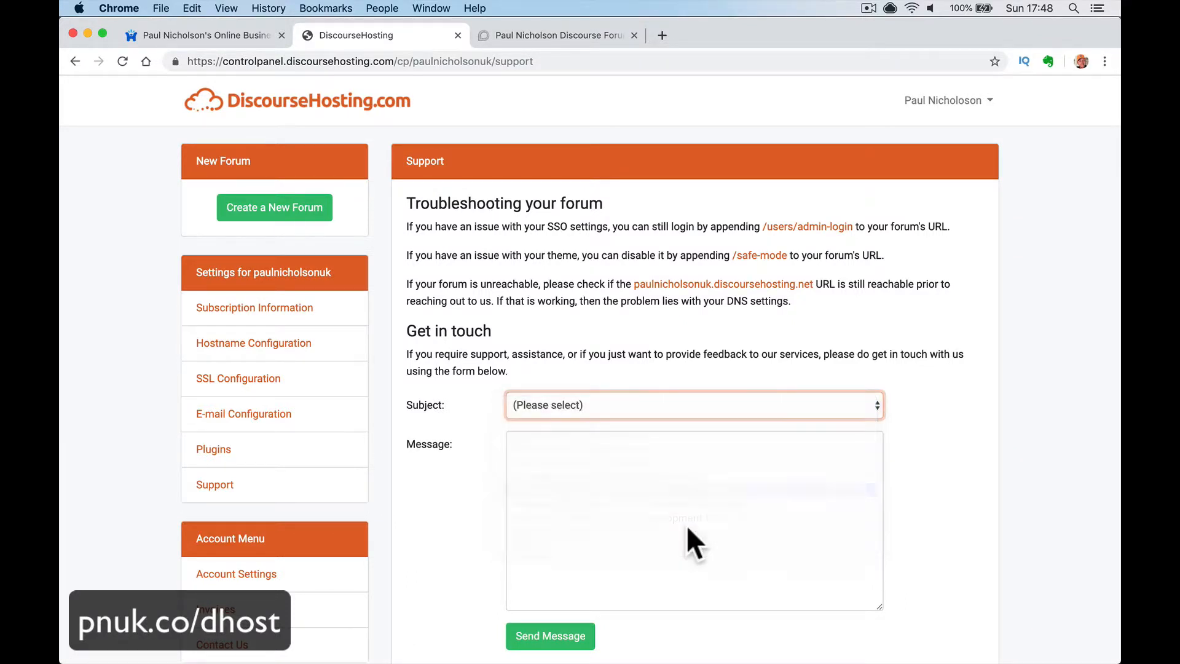
{"action": "left_click", "coordinate": [687, 527]}
{"action": "left_click", "coordinate": [666, 412]}
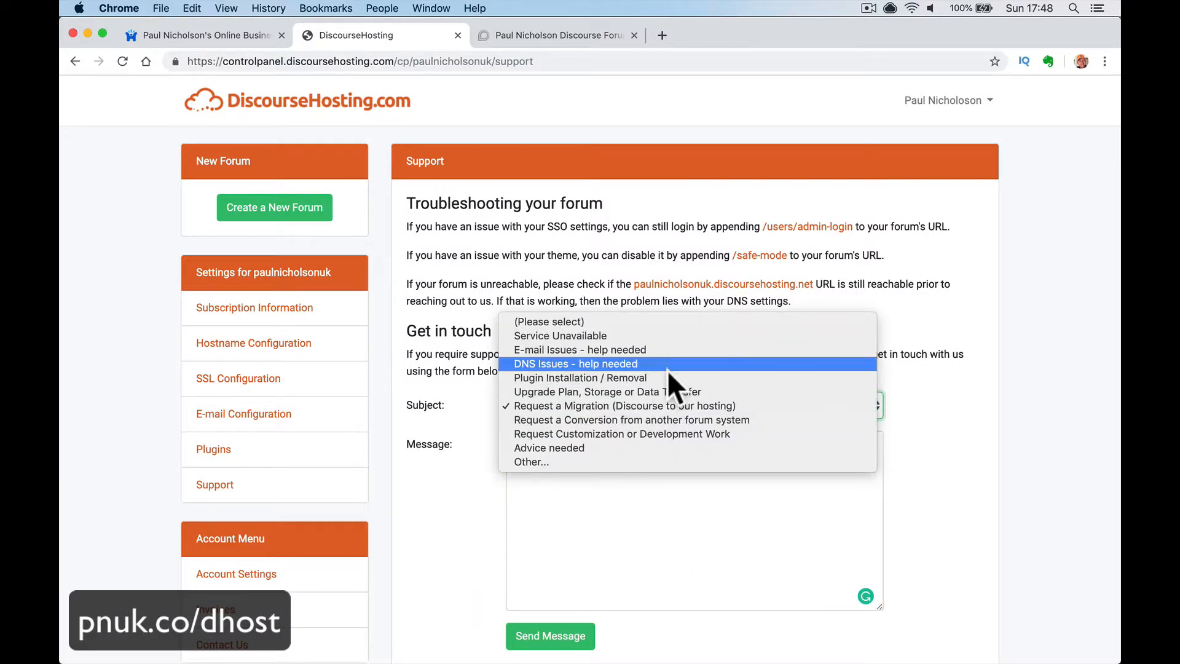
{"action": "left_click", "coordinate": [666, 370]}
{"action": "left_click", "coordinate": [650, 411]}
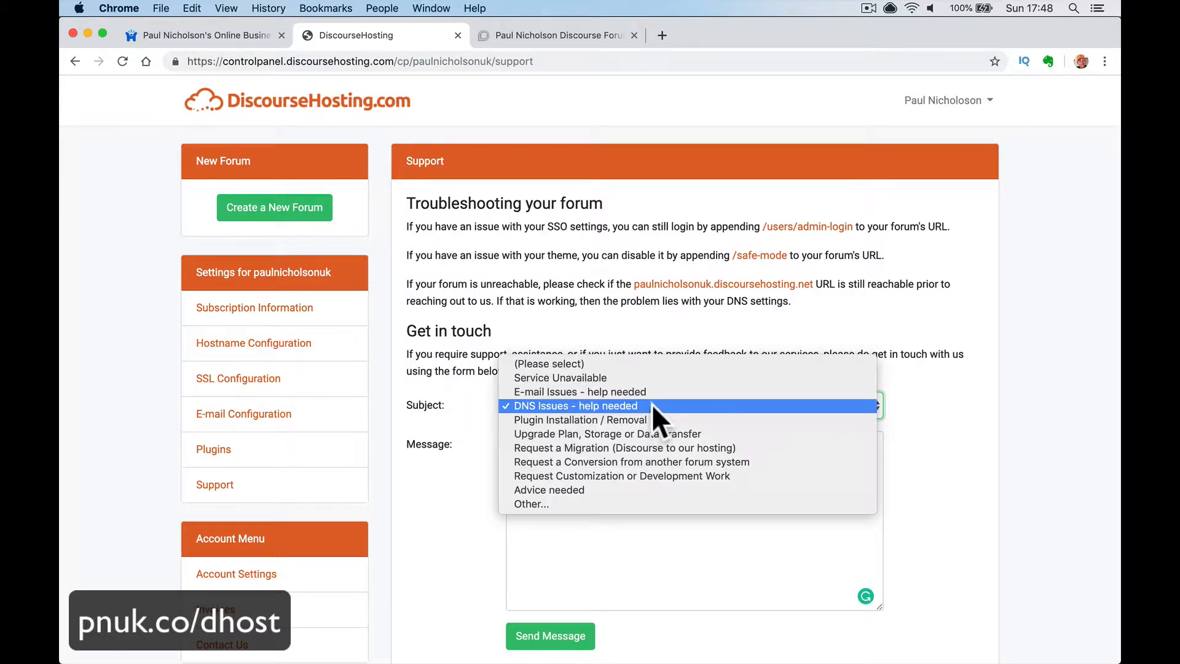
{"action": "left_click", "coordinate": [651, 405]}
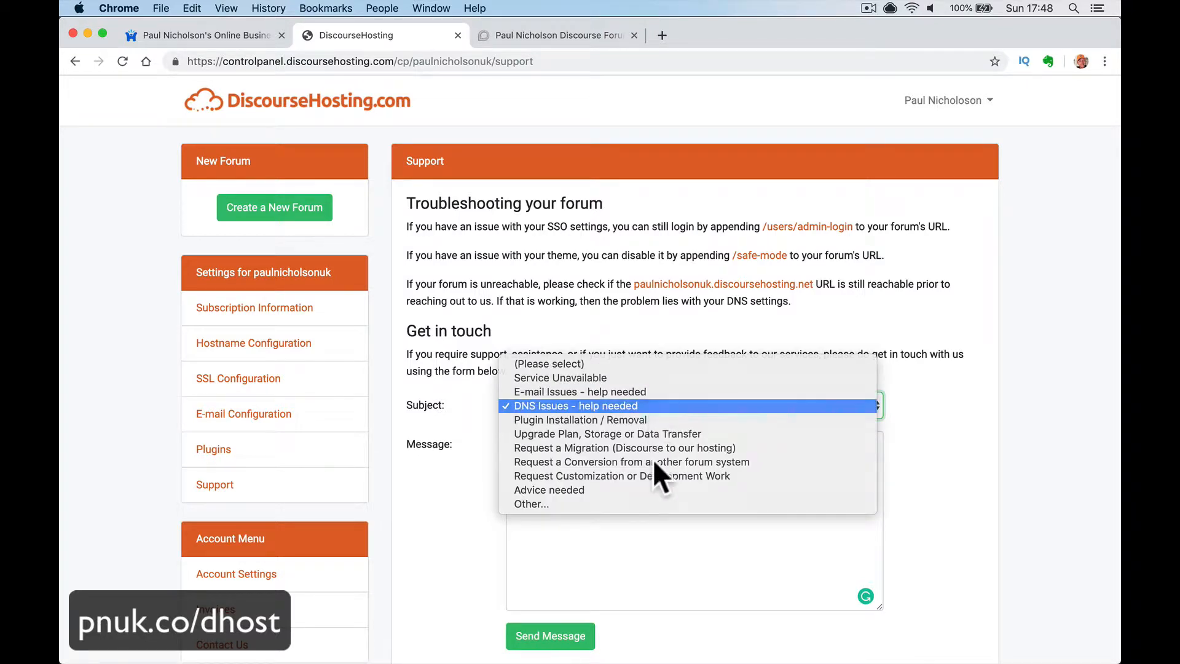
{"action": "left_click", "coordinate": [648, 474]}
{"action": "scroll", "coordinate": [455, 471], "scroll_direction": "down", "scroll_amount": 2}
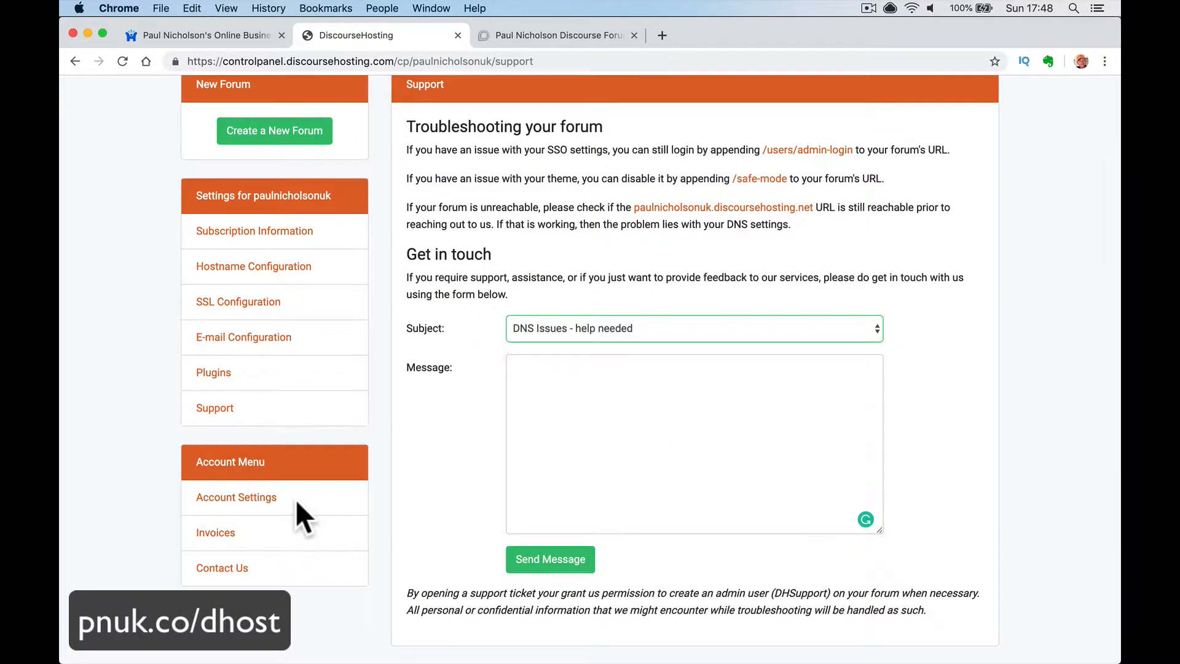
- Browse Account Settings, Invoices, Contact Us and Subscription Information, then return to the forum
{"action": "left_click", "coordinate": [258, 497]}
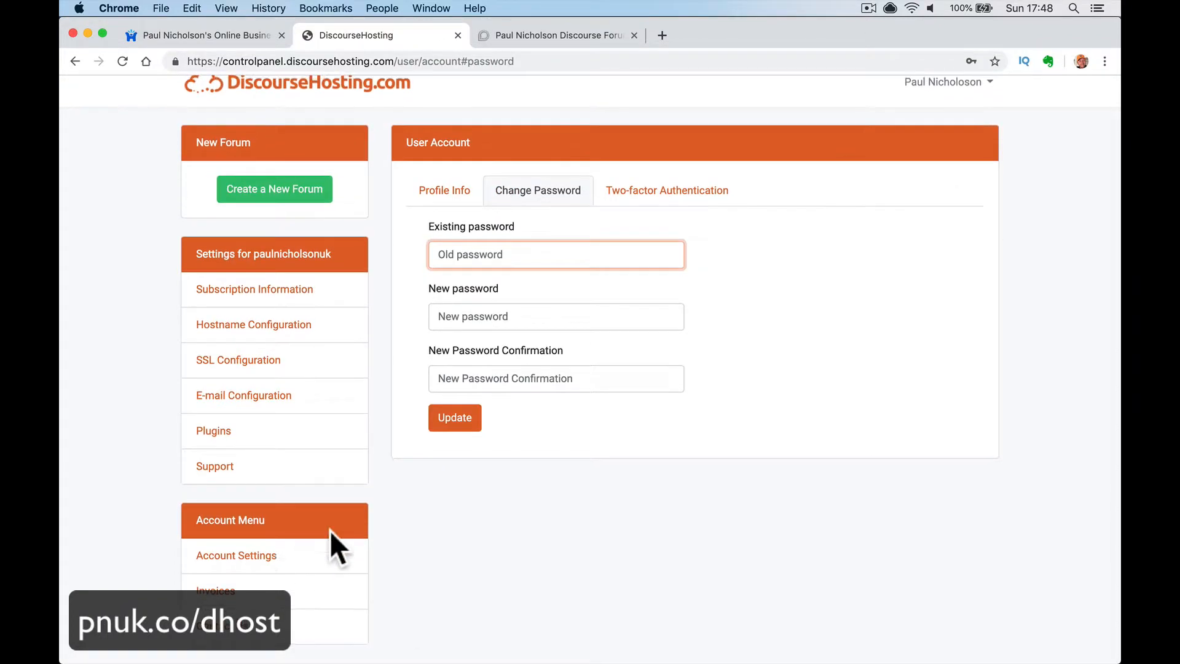
{"action": "left_click", "coordinate": [250, 594]}
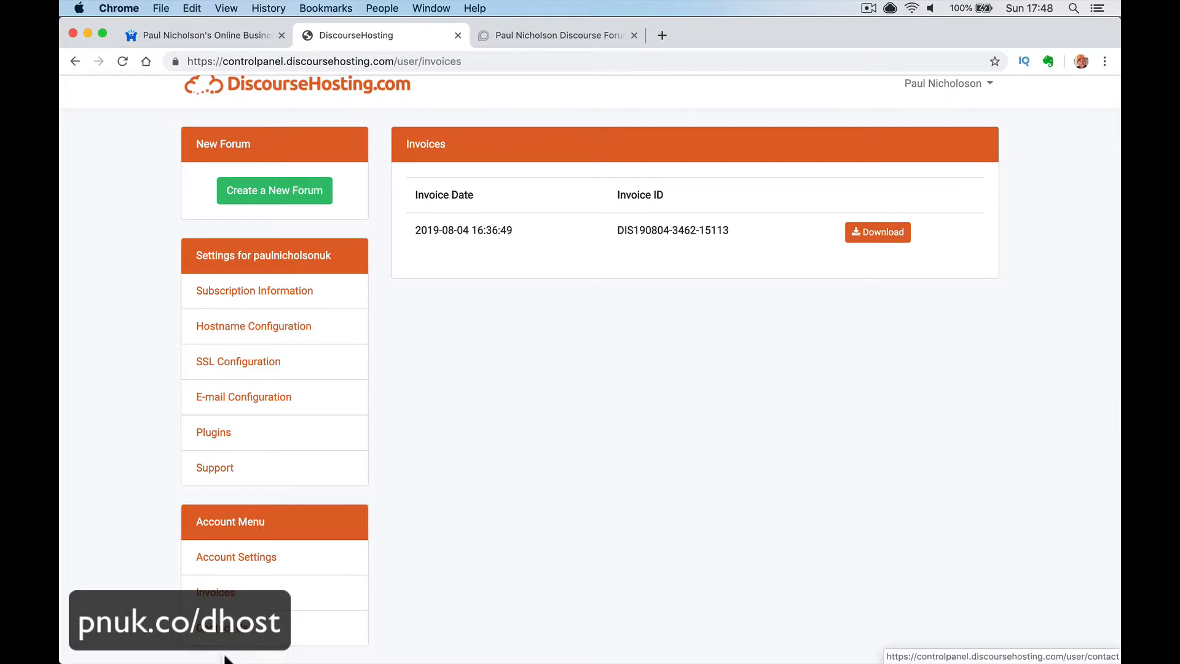
{"action": "left_click", "coordinate": [243, 633]}
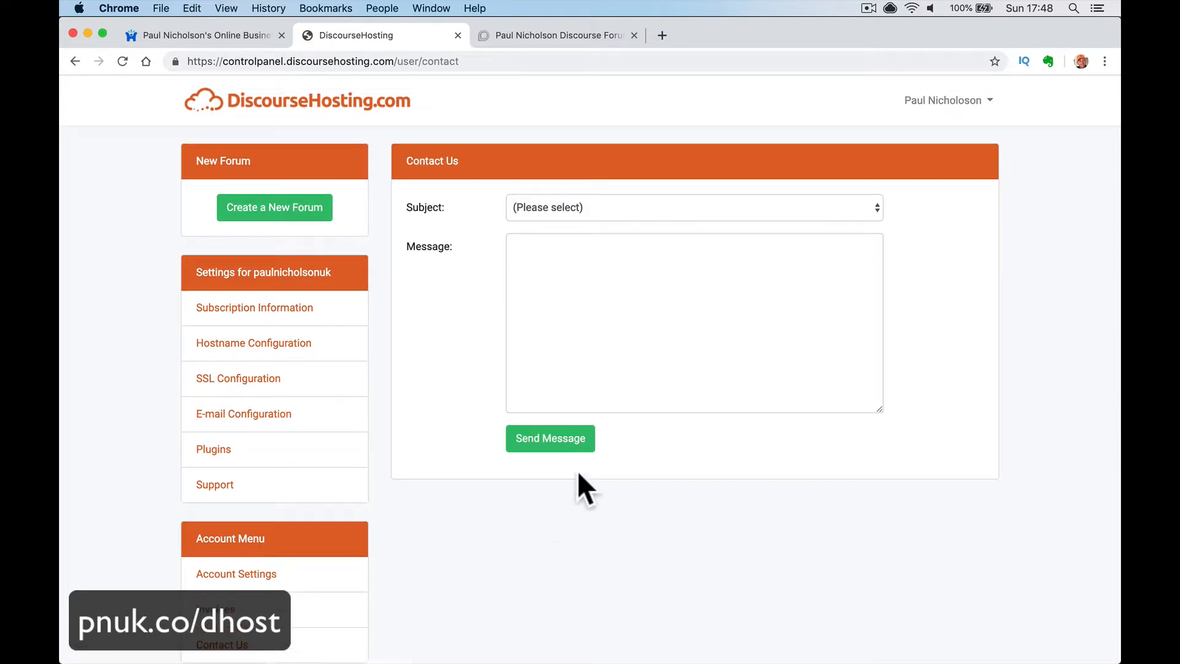
{"action": "left_click", "coordinate": [606, 298]}
{"action": "left_click", "coordinate": [312, 317]}
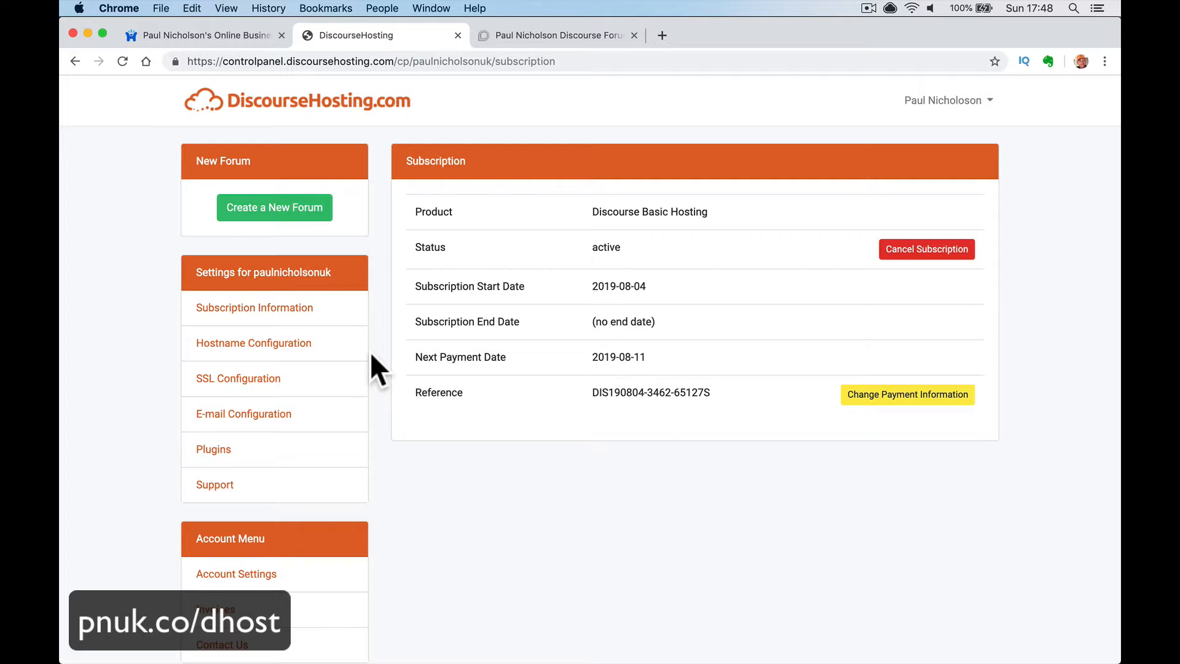
{"action": "left_click", "coordinate": [538, 37]}
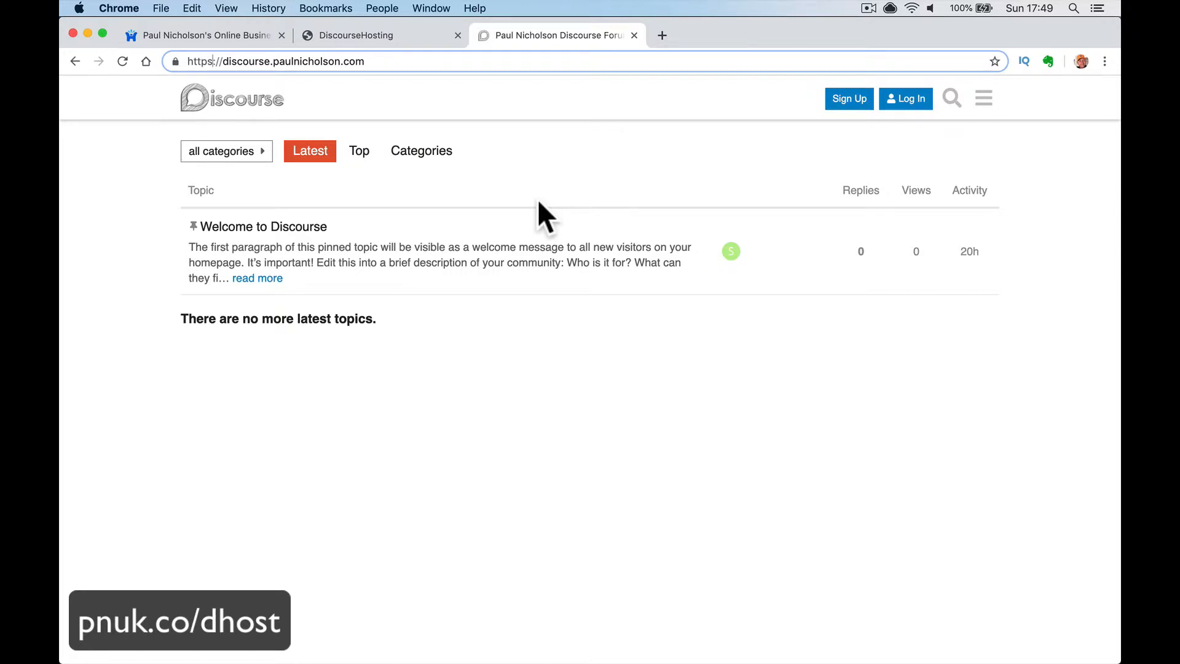
- Log in with the admin username and password, correcting the username, and dismiss the save-password prompt
{"action": "left_click", "coordinate": [909, 103]}
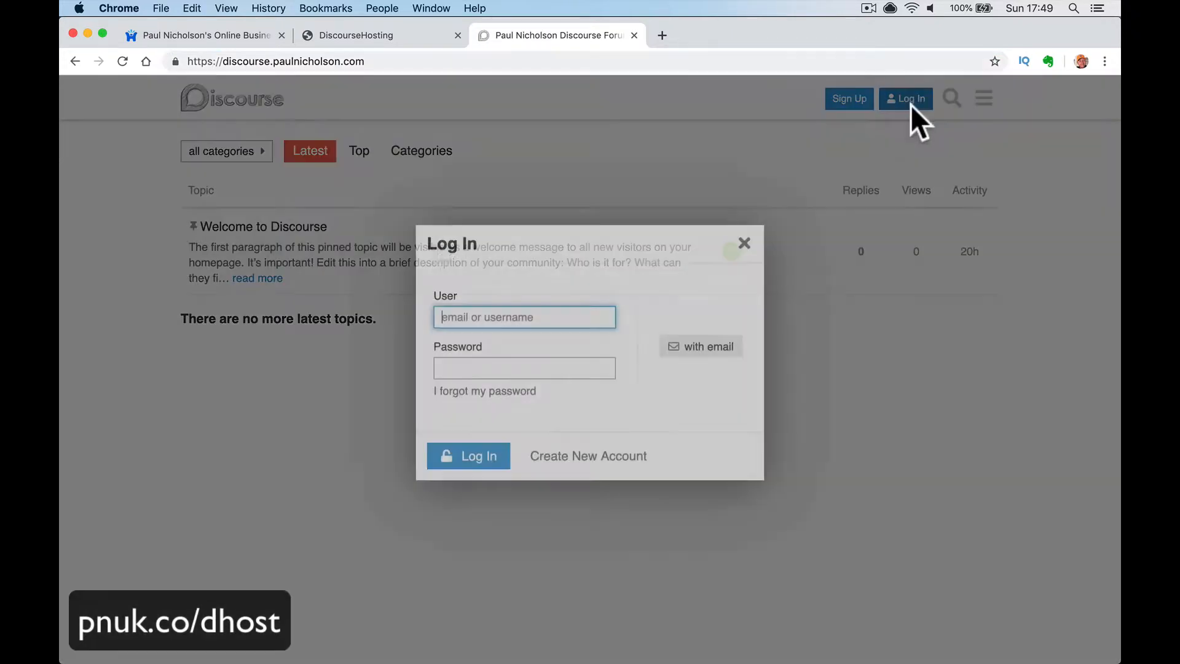
{"action": "type", "text": "paulnicho"}
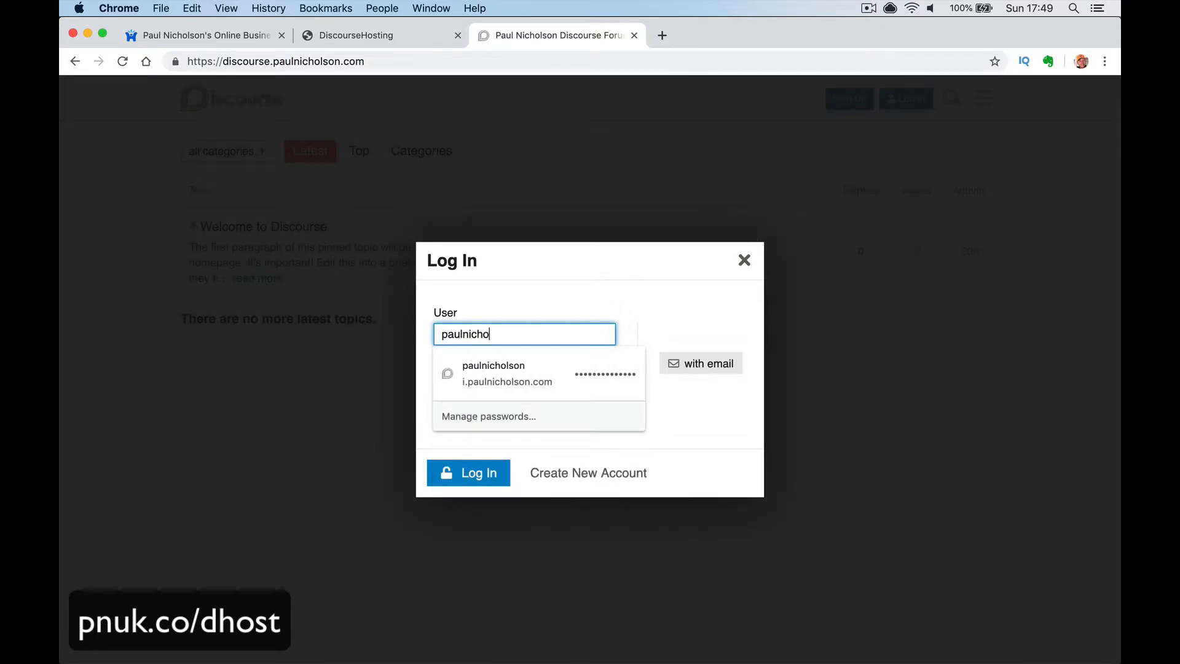
{"action": "type", "text": "lson.com"}
{"action": "key", "text": "Tab"}
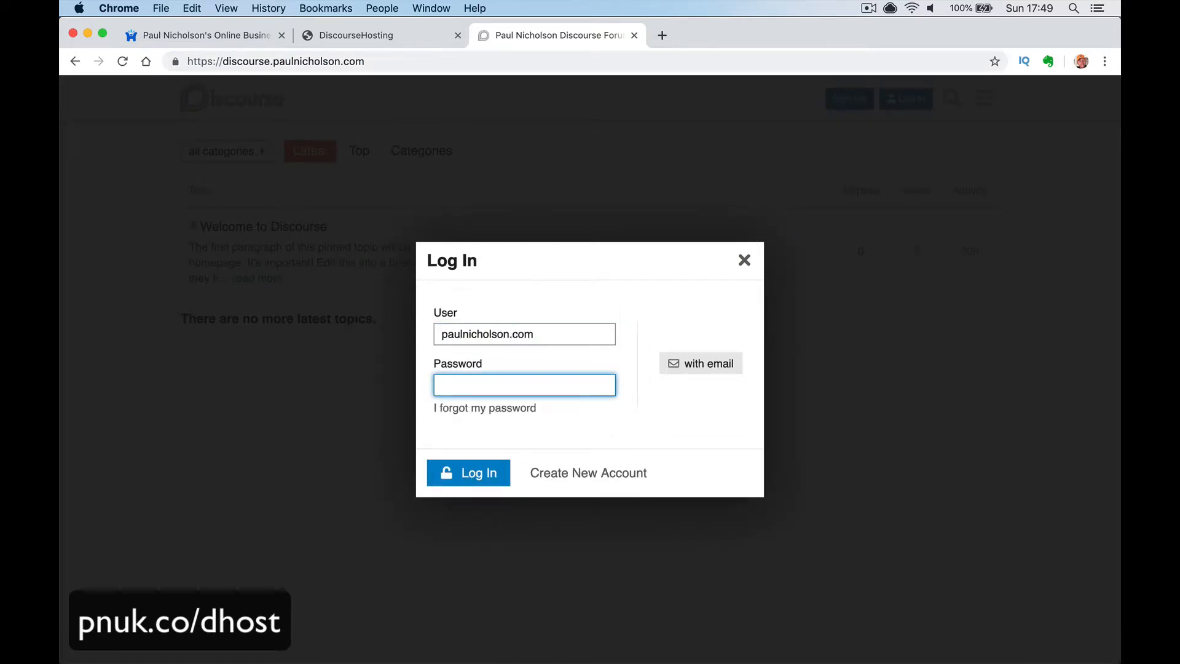
{"action": "key", "text": "shift+Tab"}
{"action": "key", "text": "Right"}
{"action": "key", "text": "BackSpace"}
{"action": "key", "text": "BackSpace"}
{"action": "key", "text": "BackSpace"}
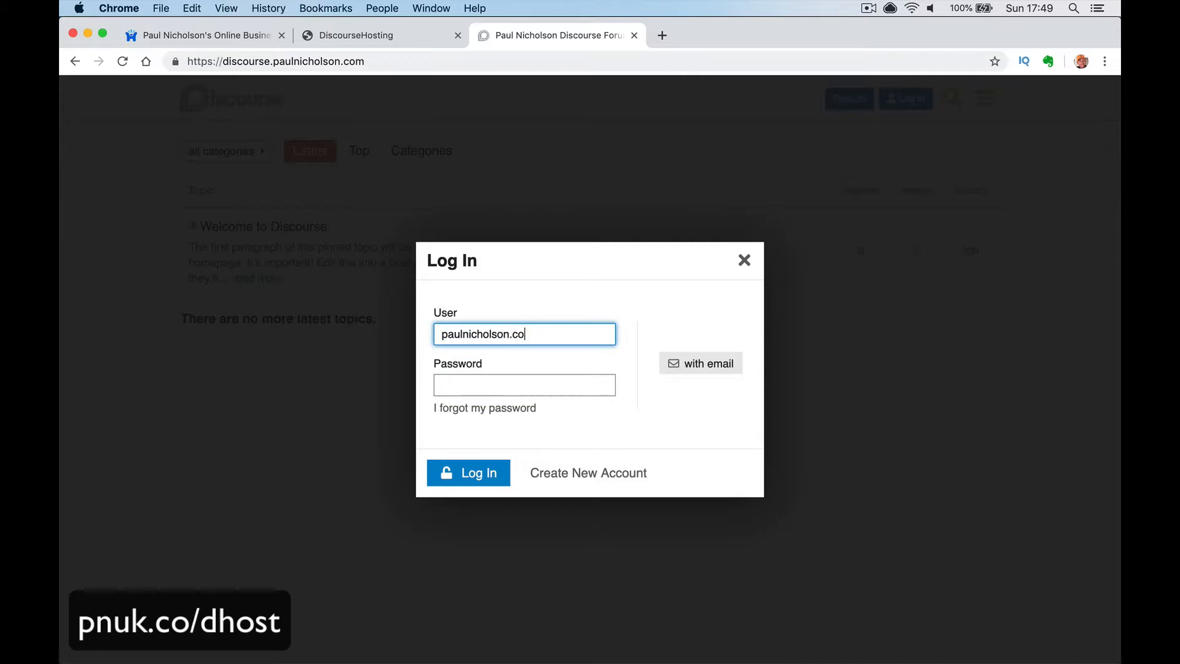
{"action": "key", "text": "Return"}
{"action": "key", "text": "BackSpace"}
{"action": "key", "text": "Tab"}
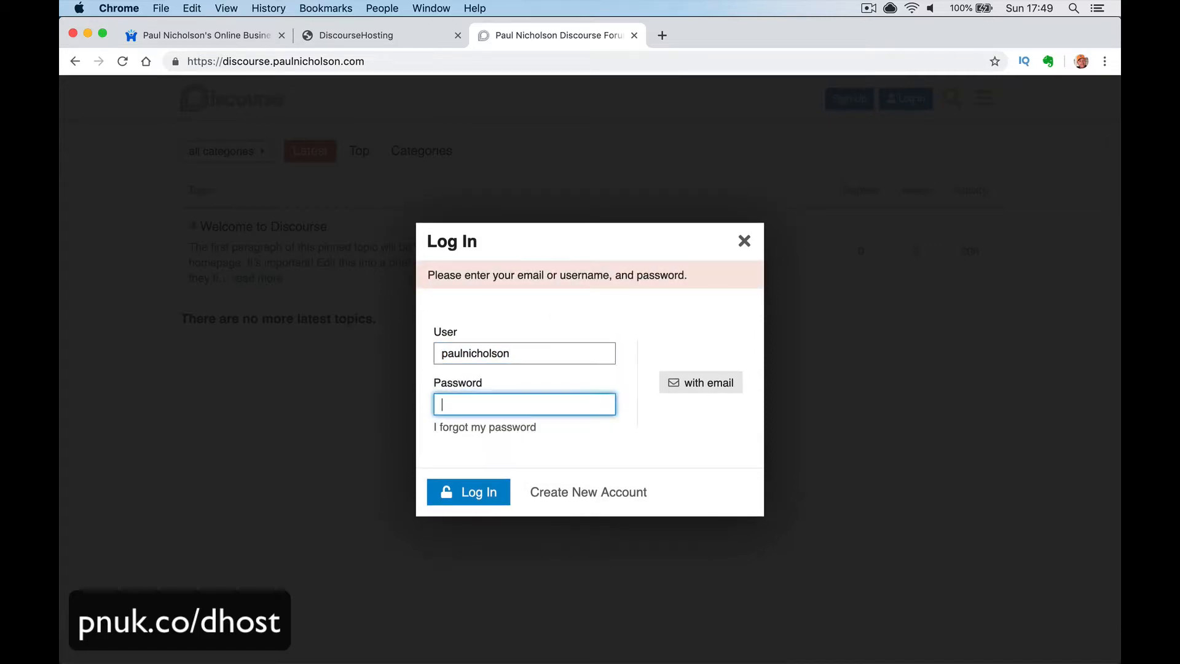
{"action": "type", "text": "•••••••••••••••••••"}
{"action": "key", "text": "Return"}
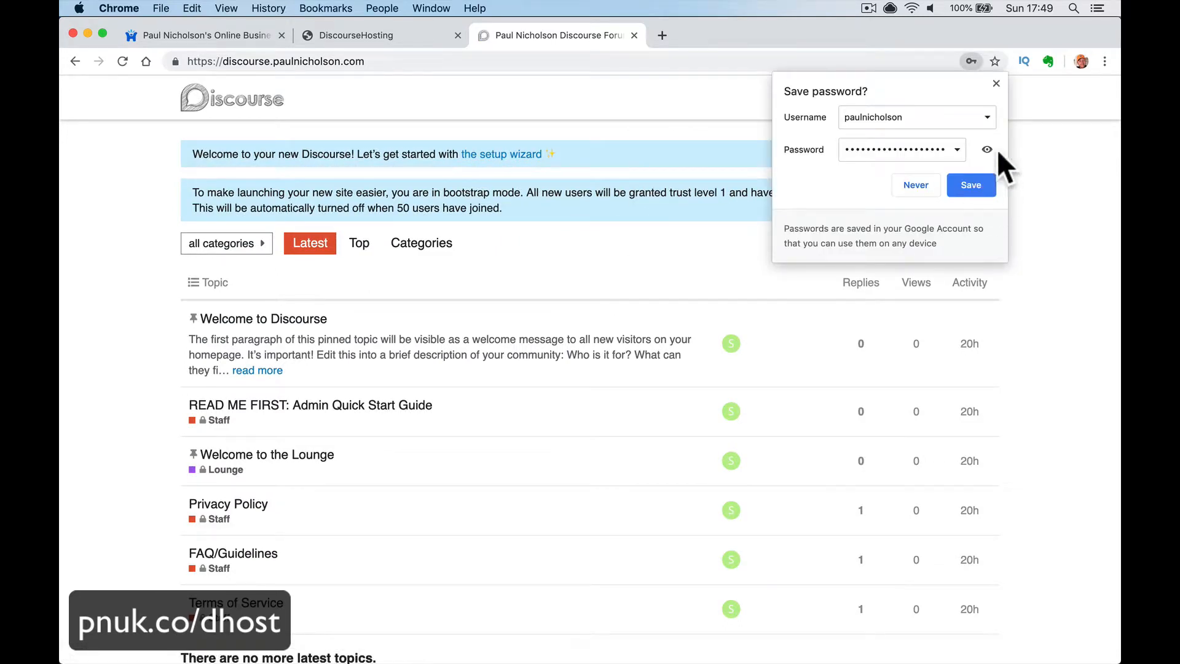
{"action": "left_click", "coordinate": [996, 83]}
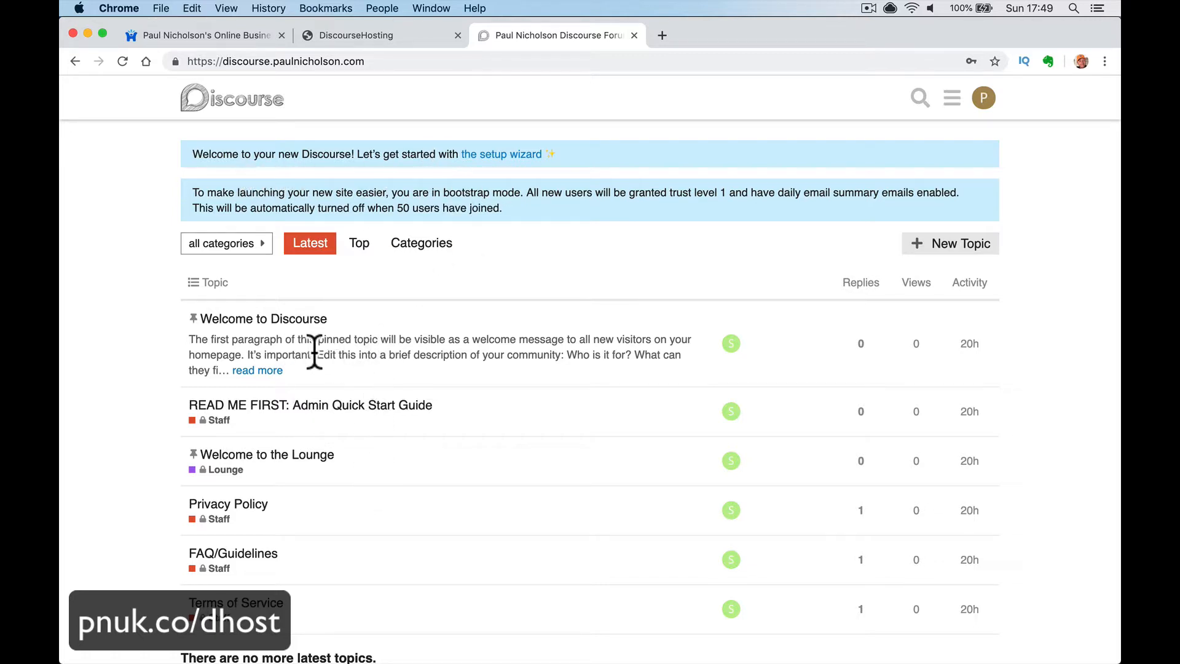
- Launch the setup wizard from the banner and keep English (United States) as the language
{"action": "scroll", "coordinate": [277, 467], "scroll_direction": "down", "scroll_amount": 3}
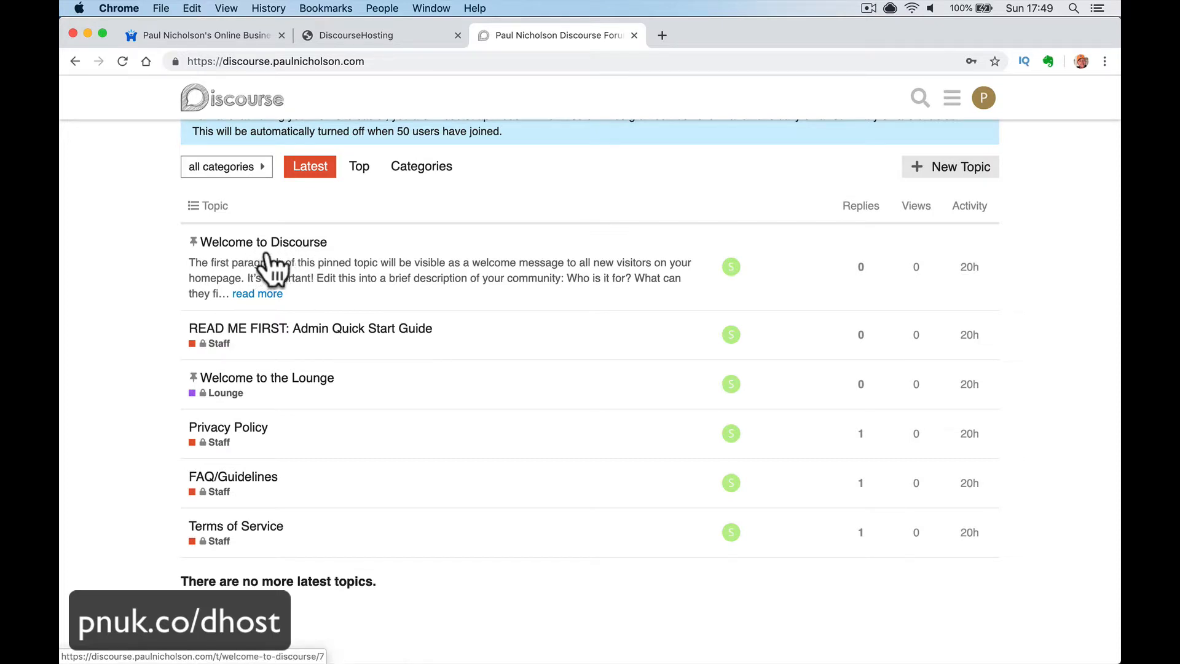
{"action": "scroll", "coordinate": [354, 338], "scroll_direction": "up", "scroll_amount": 3}
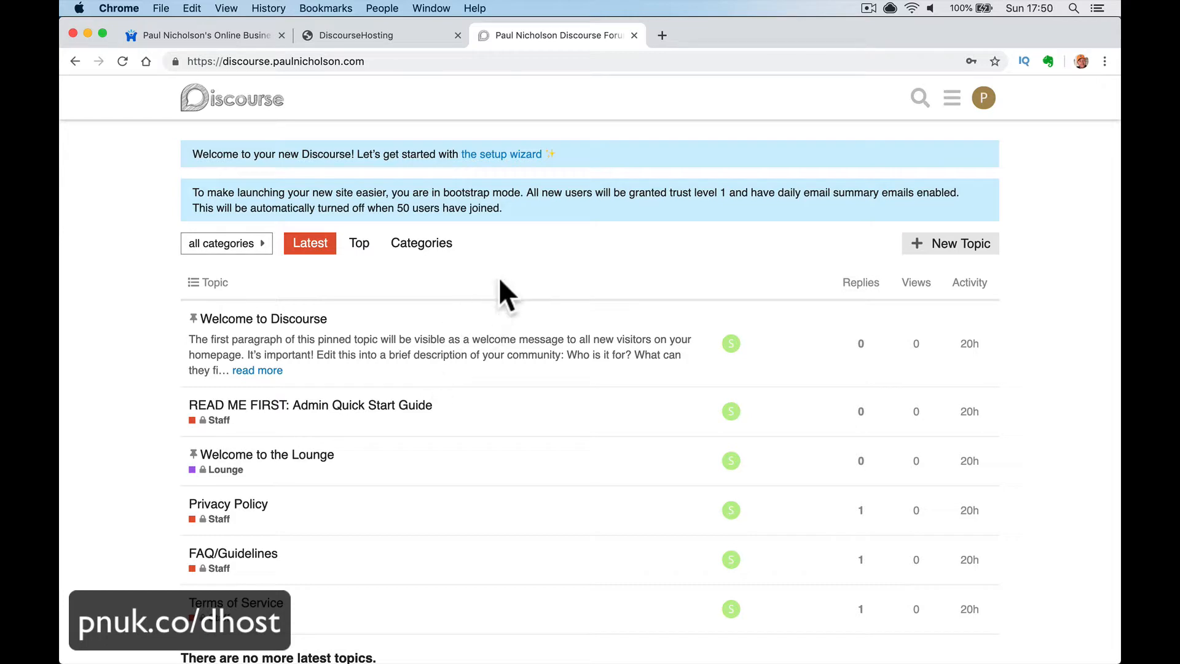
{"action": "left_click", "coordinate": [505, 158]}
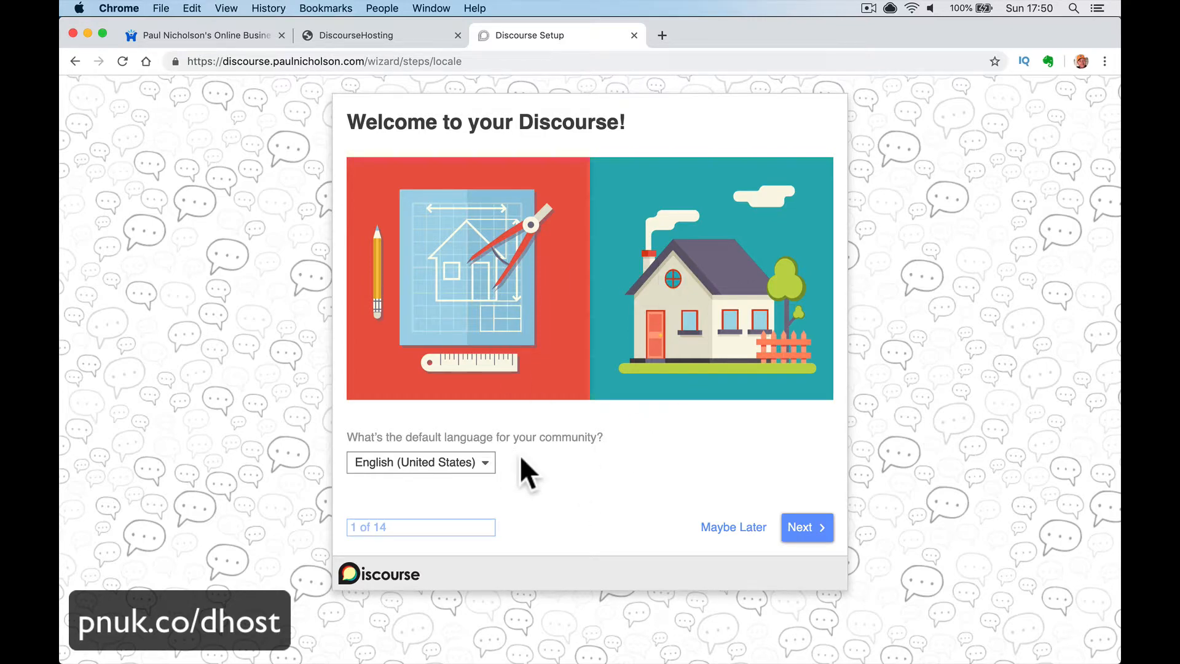
{"action": "left_click", "coordinate": [799, 530]}
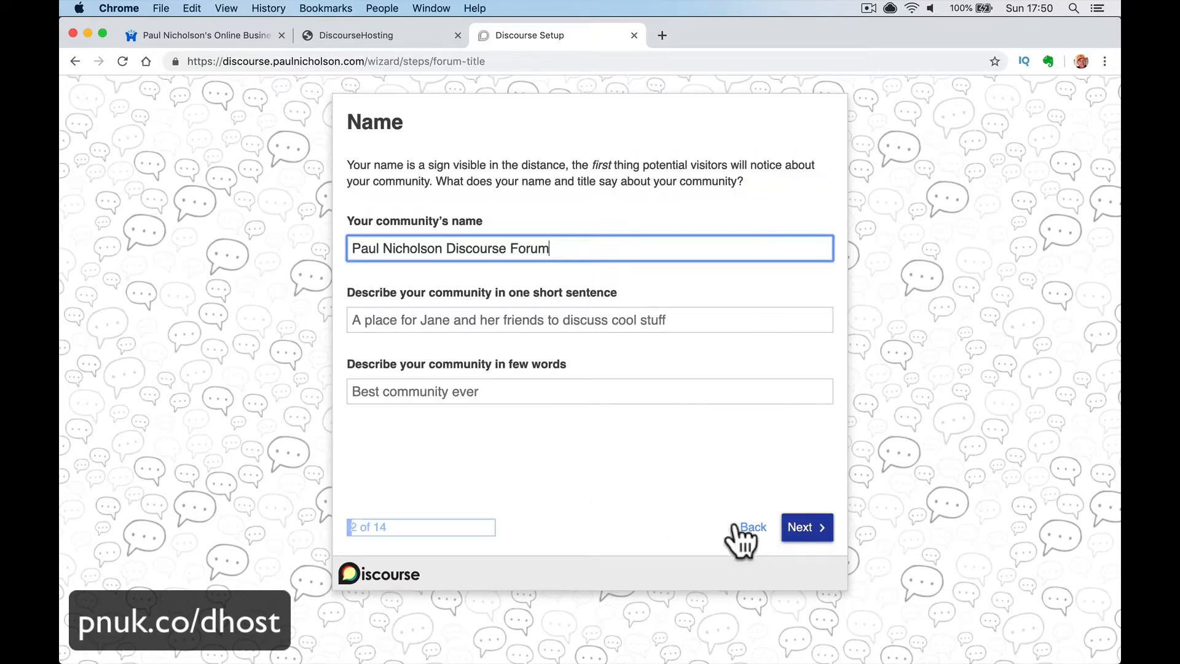
{"action": "triple_click", "coordinate": [559, 245]}
{"action": "key", "text": "super+c"}
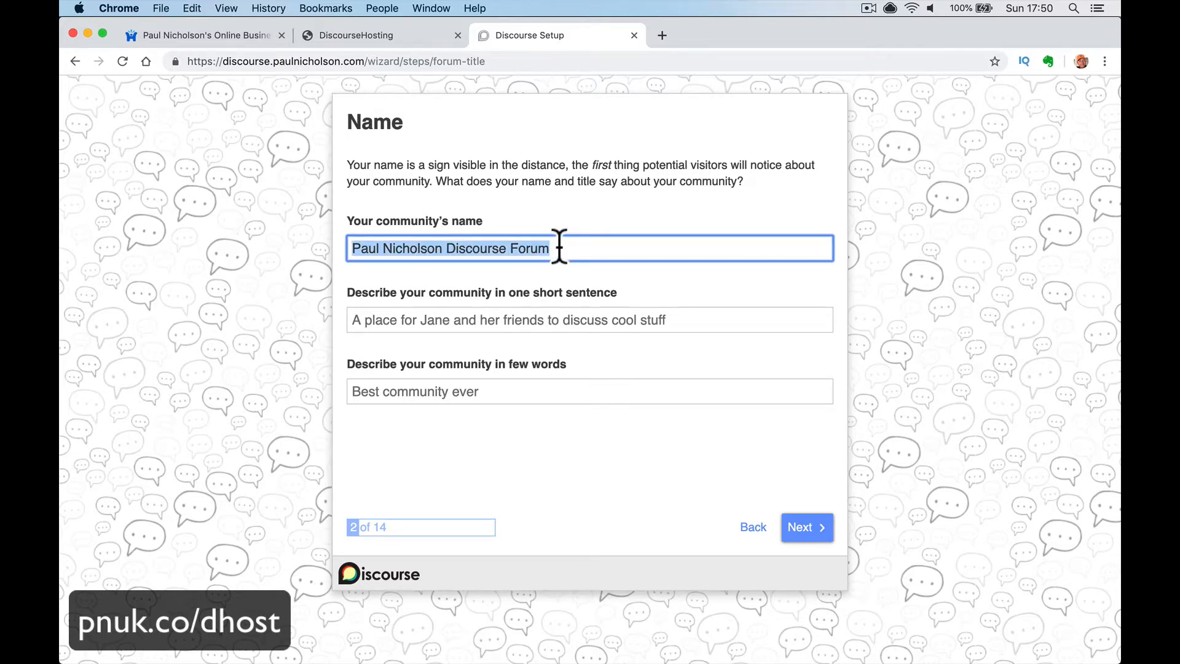
- Fill the short description with the forum name plus 'Training On Discourse', then copy it
{"action": "left_click", "coordinate": [513, 321]}
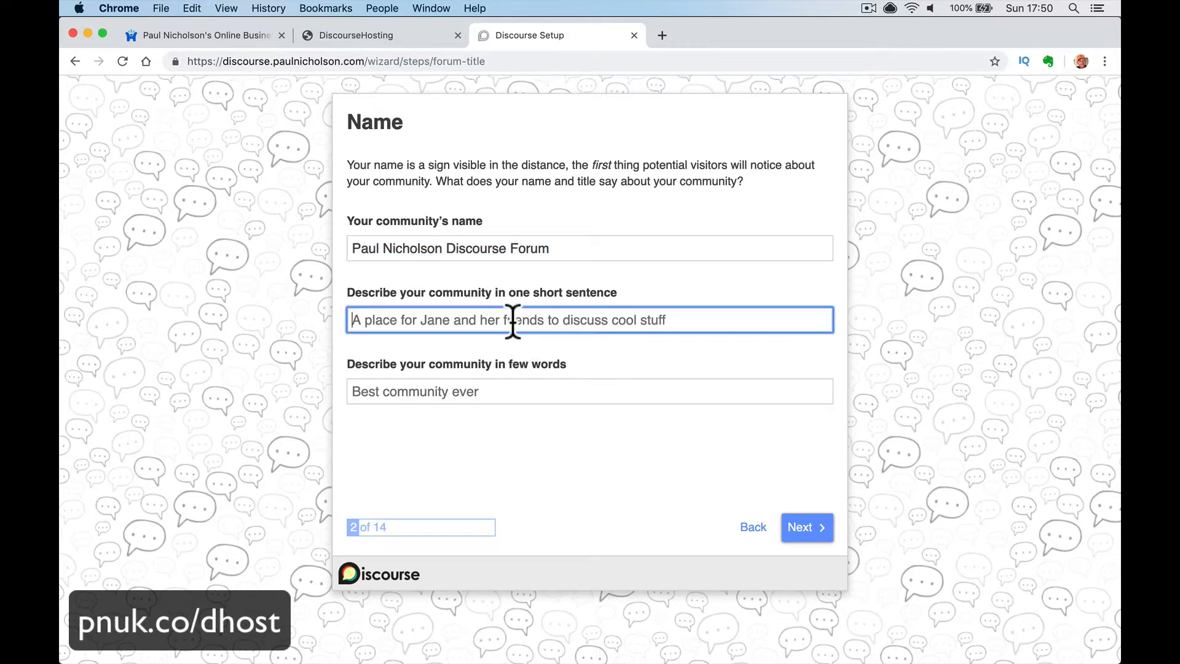
{"action": "key", "text": "super+v"}
{"action": "type", "text": "Training"}
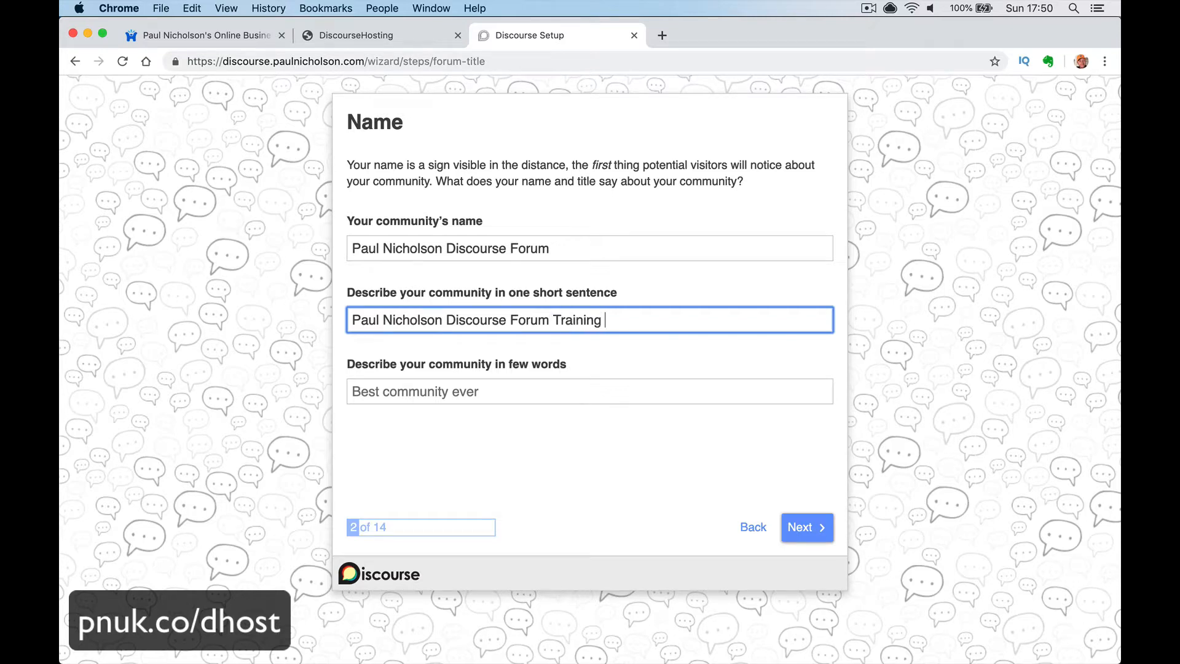
{"action": "type", "text": " On Doiscours"}
{"action": "type", "text": "e"}
{"action": "key", "text": "Tab"}
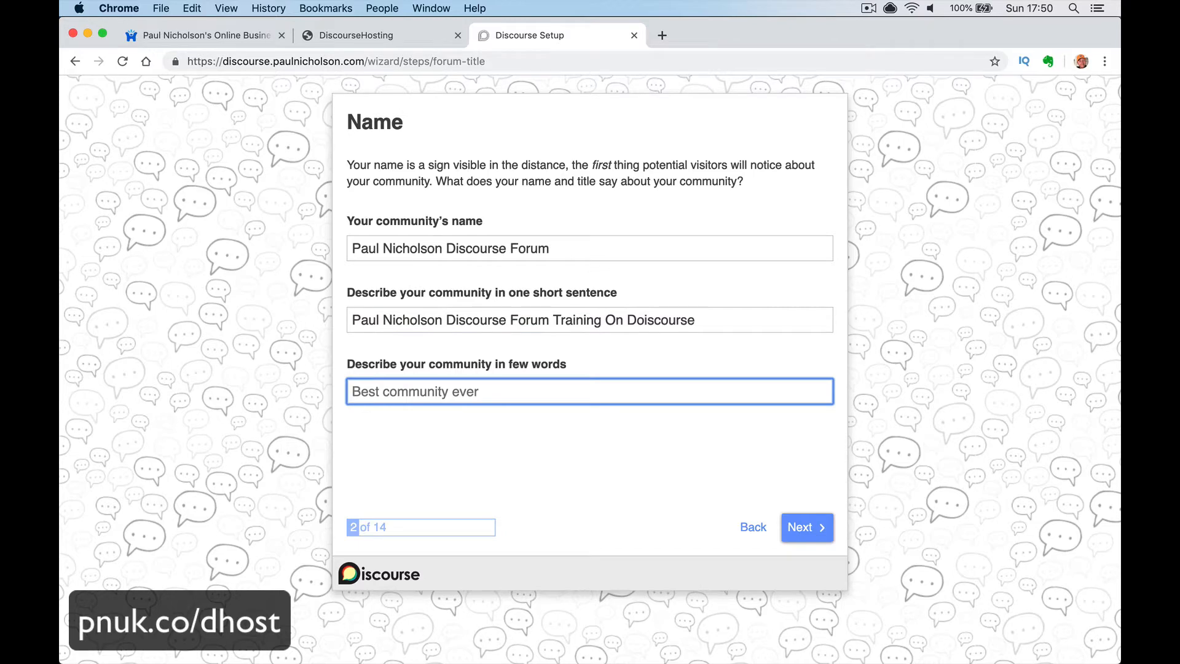
{"action": "left_click", "coordinate": [646, 319]}
{"action": "key", "text": "BackSpace"}
{"action": "left_click", "coordinate": [526, 394]}
{"action": "double_click", "coordinate": [520, 320]}
{"action": "key", "text": "super+a"}
{"action": "key", "text": "super+c"}
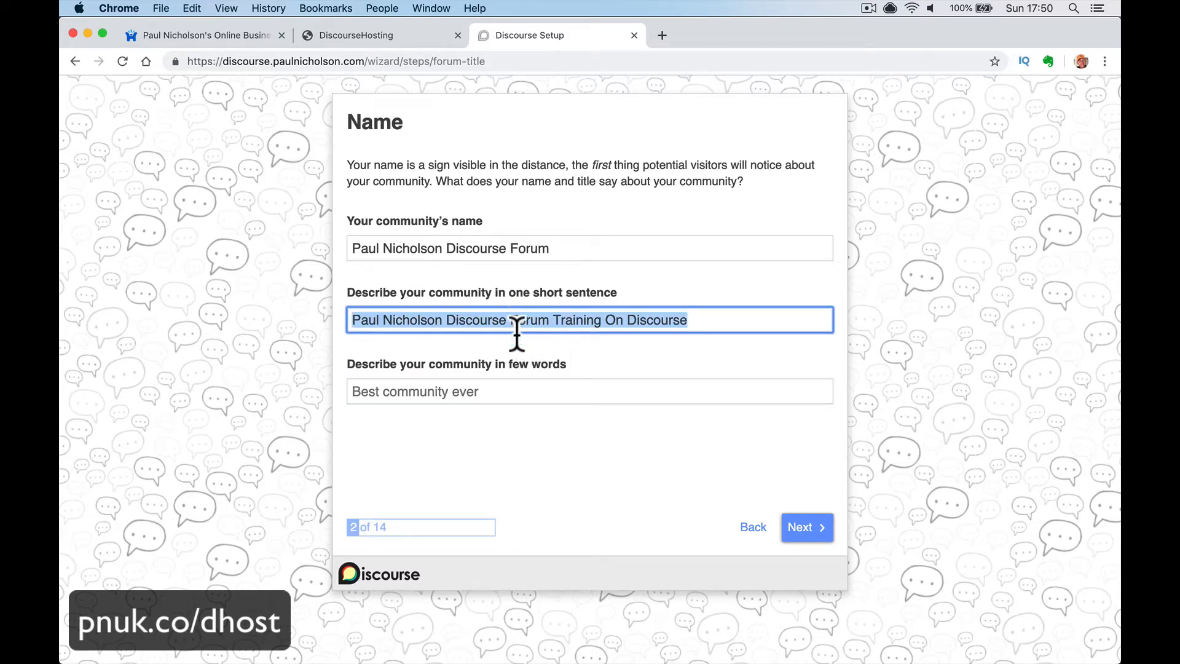
- Paste that sentence into the few-words description and the welcome topic
{"action": "left_click", "coordinate": [492, 397]}
{"action": "key", "text": "super+v"}
{"action": "left_click", "coordinate": [802, 530]}
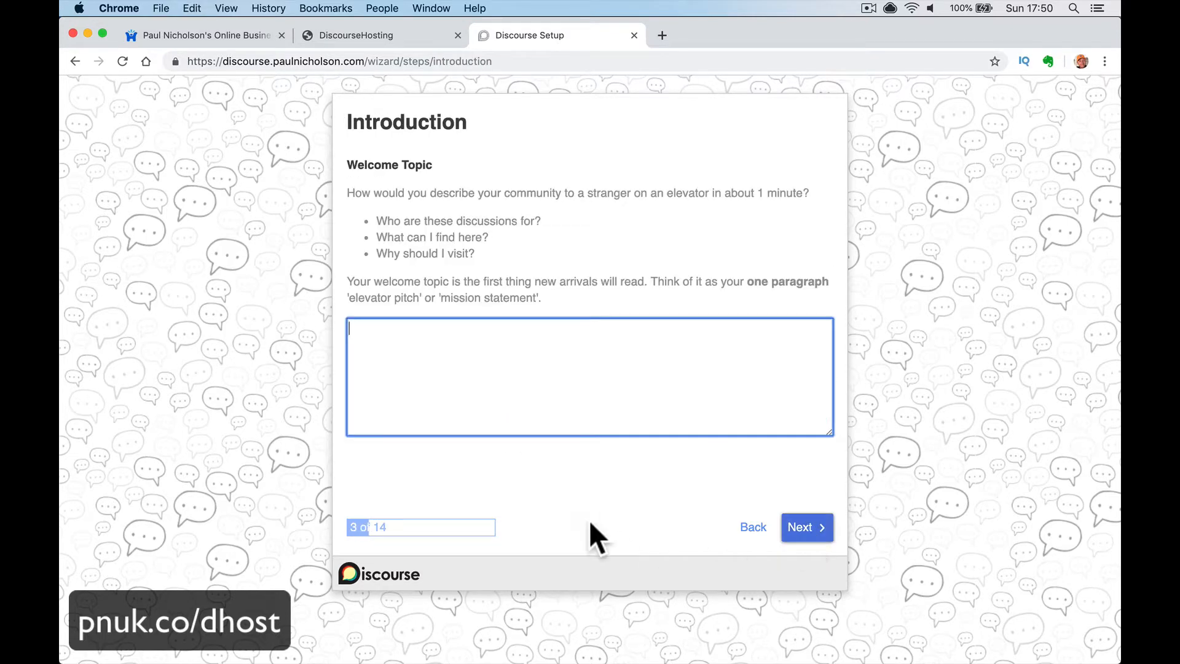
{"action": "key", "text": "super+v"}
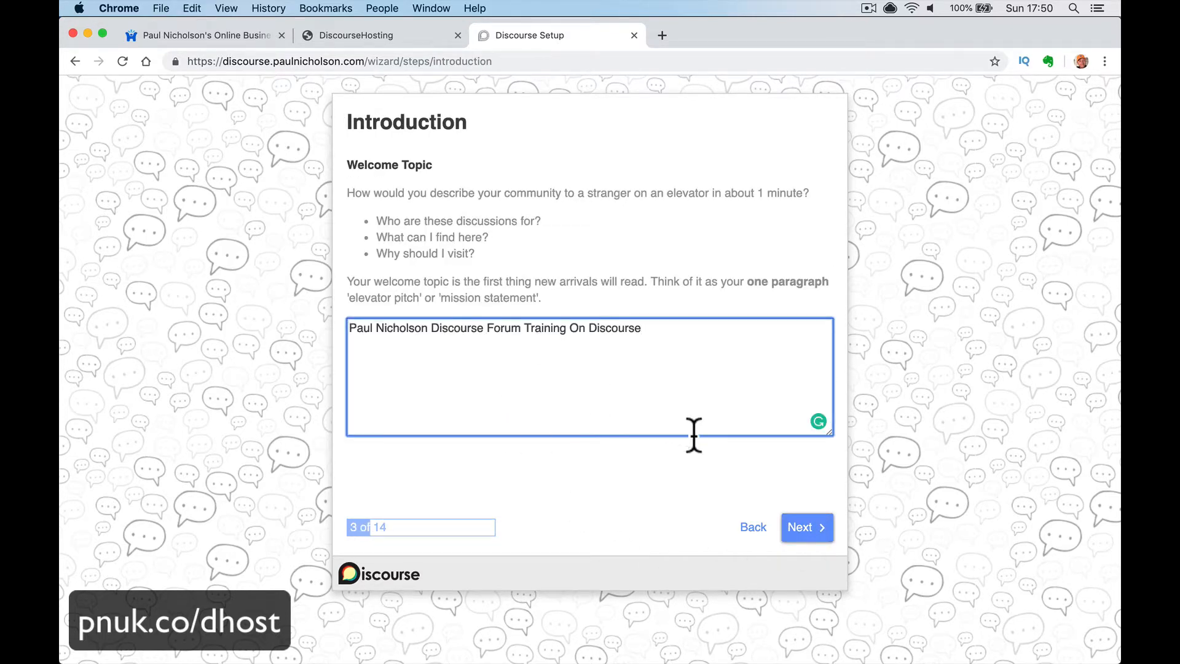
{"action": "left_click", "coordinate": [812, 526]}
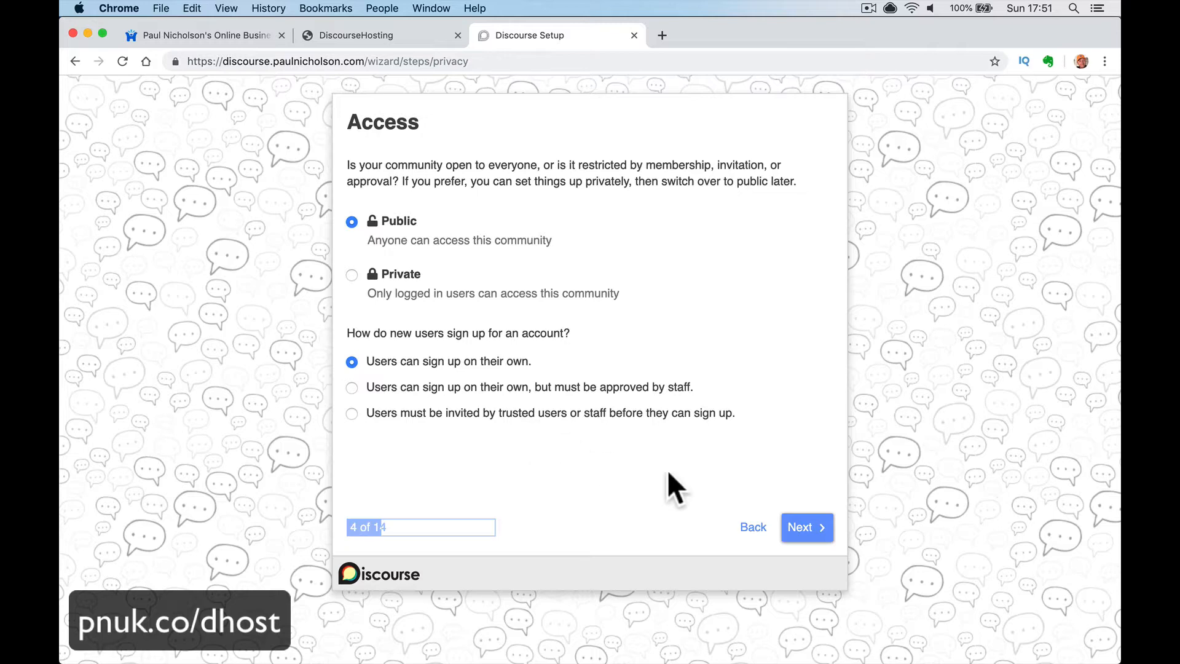
- Keep Public access with open self sign-up
{"action": "left_click", "coordinate": [802, 536]}
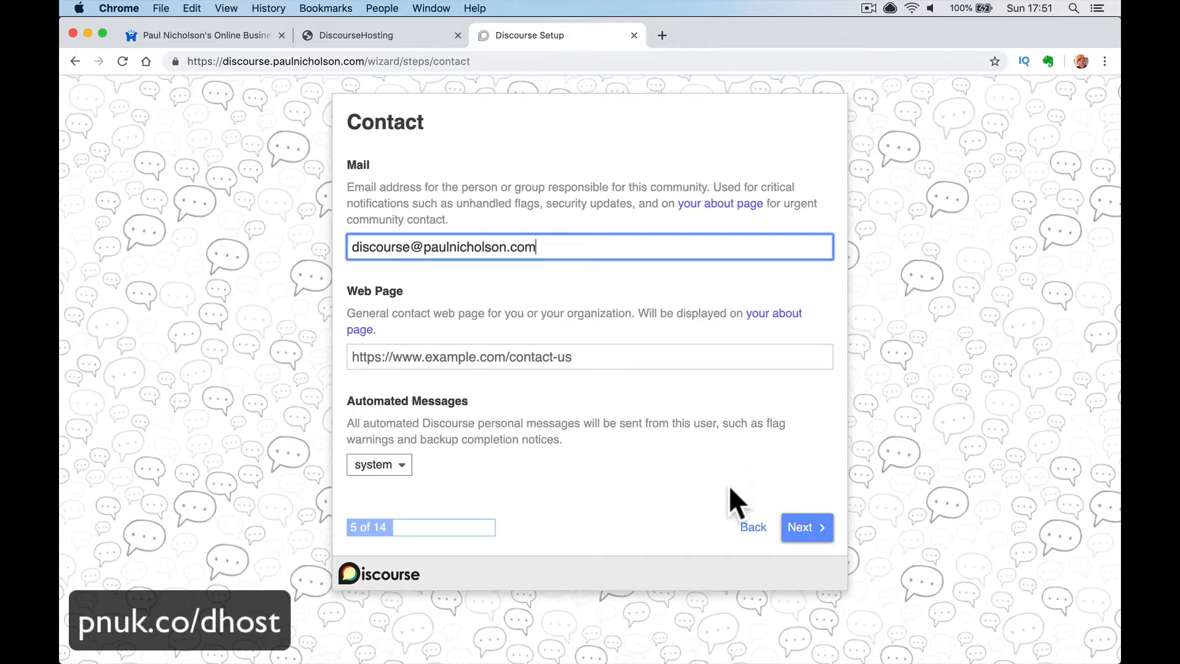
{"action": "left_click", "coordinate": [752, 528]}
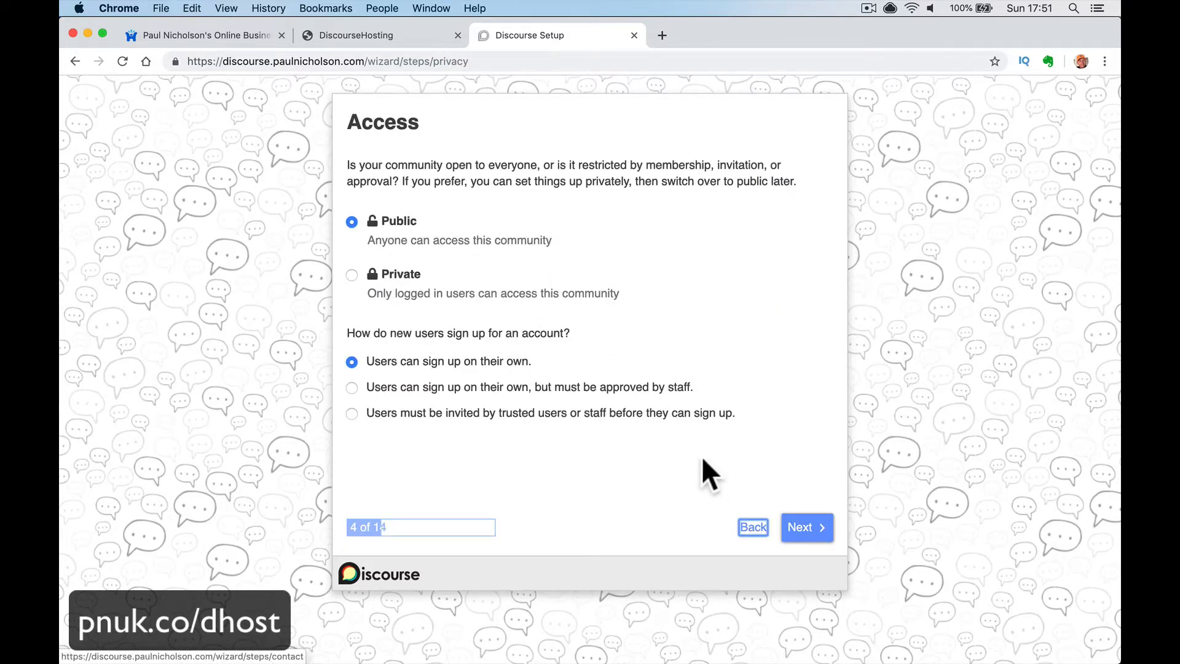
{"action": "left_click", "coordinate": [811, 529]}
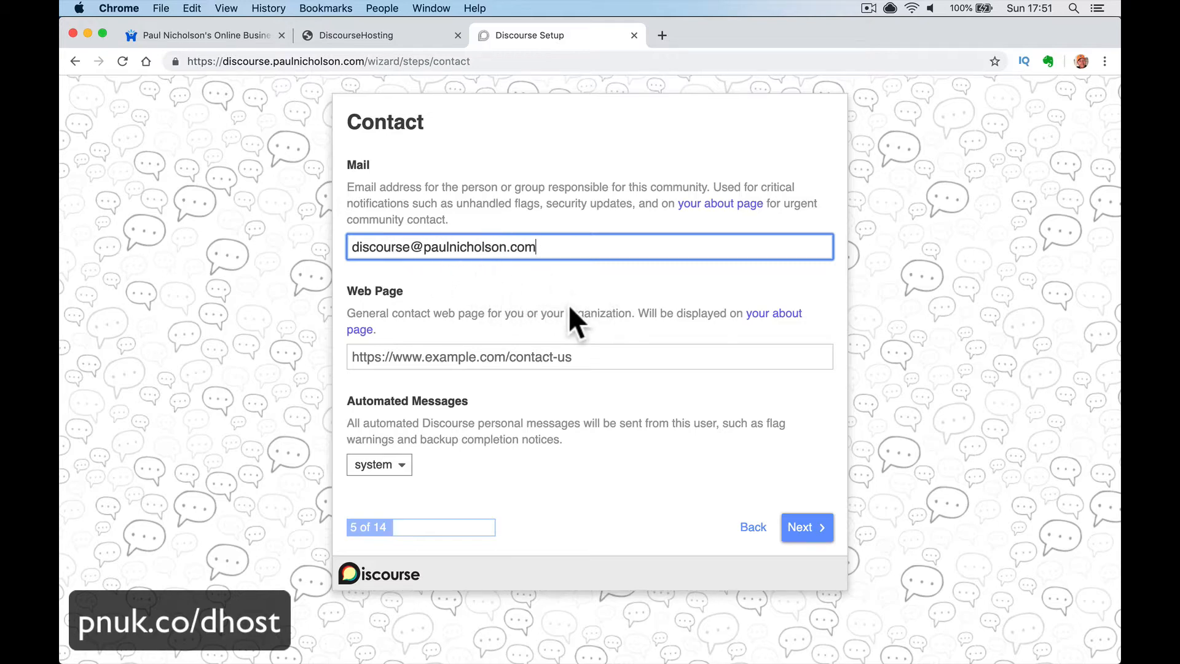
{"action": "left_click", "coordinate": [505, 358]}
{"action": "type", "text": "h"}
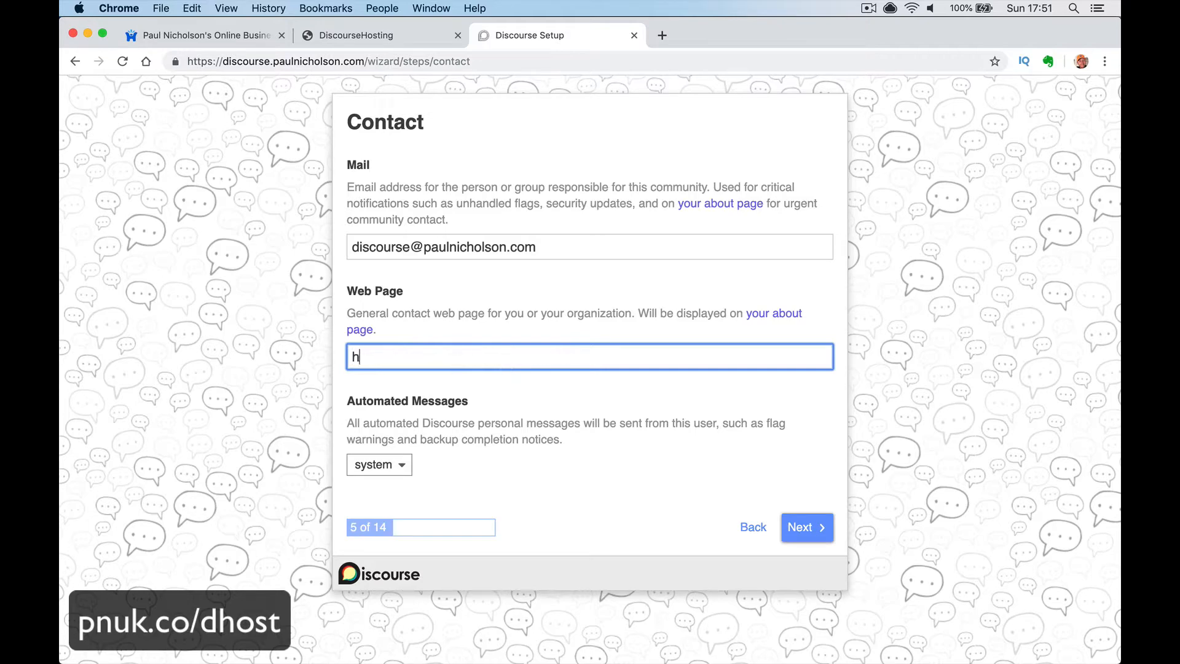
{"action": "type", "text": "ttps://pnuk.co/contact"}
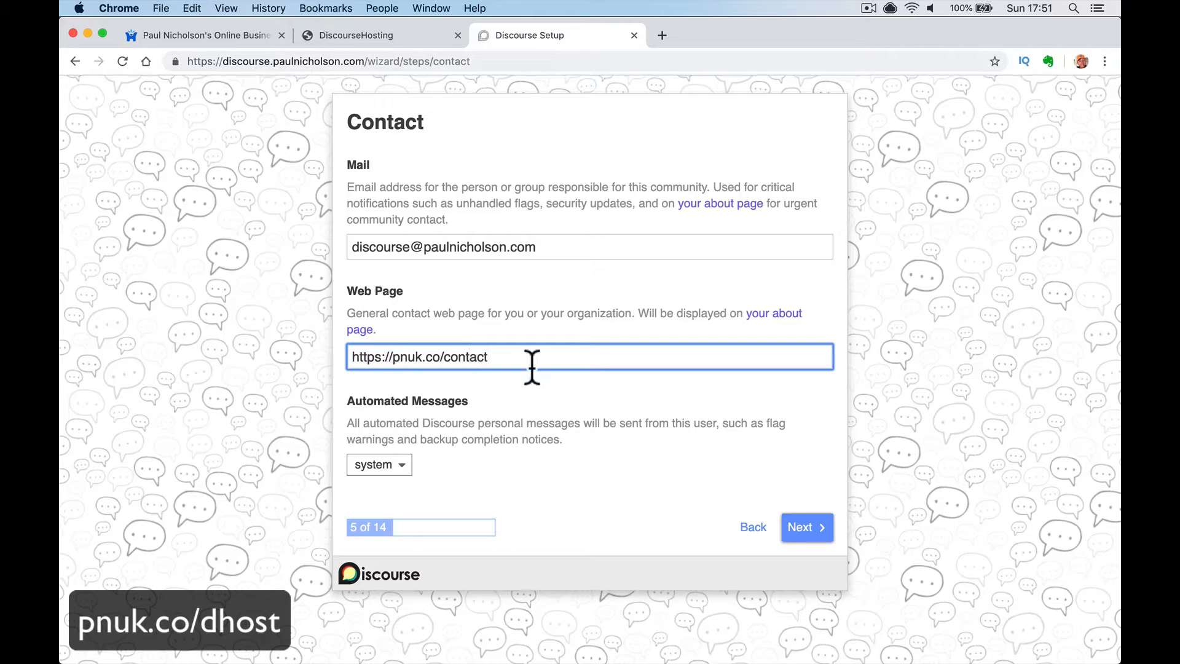
{"action": "left_click", "coordinate": [393, 466]}
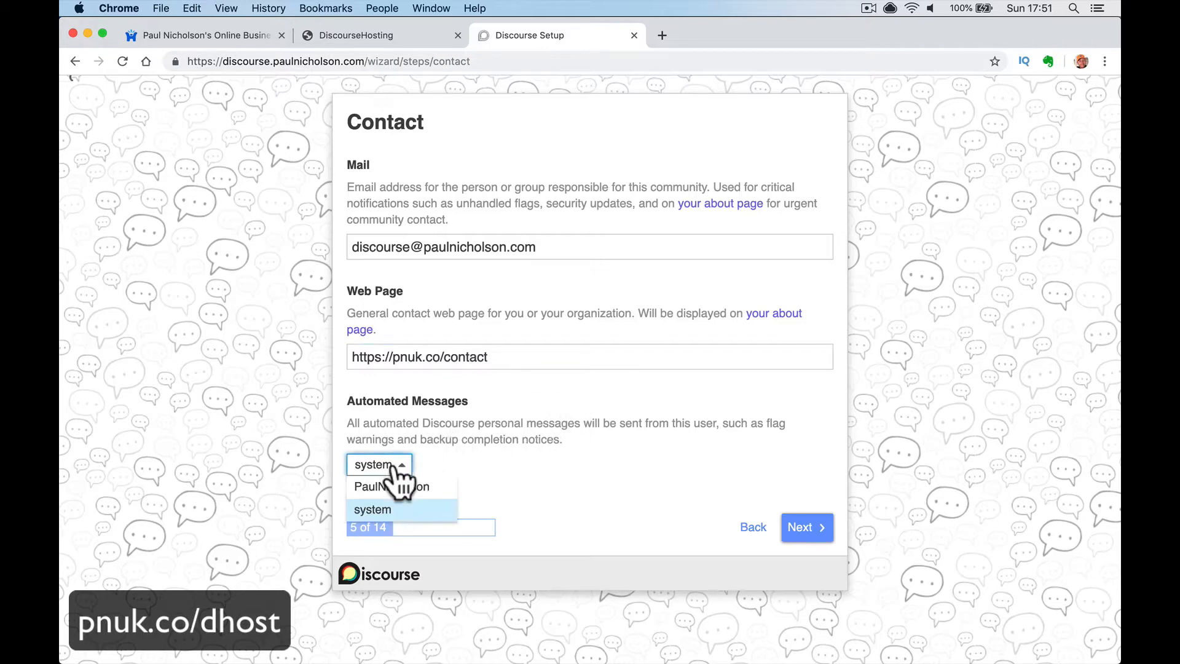
{"action": "left_click", "coordinate": [403, 484]}
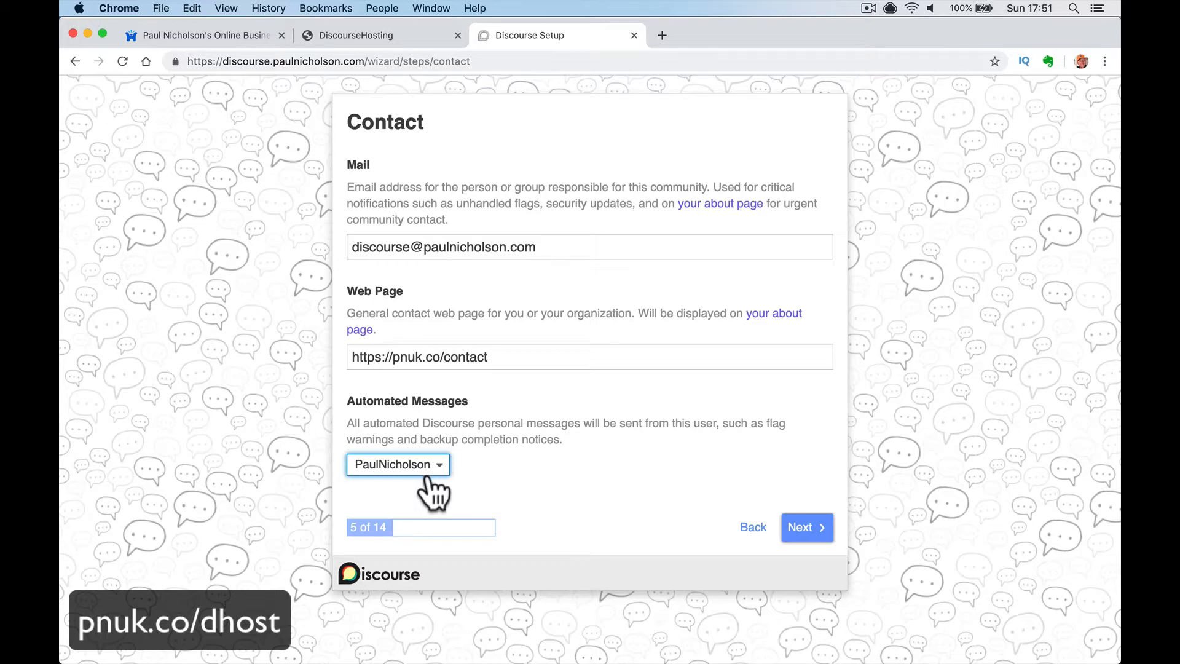
{"action": "left_click", "coordinate": [429, 470]}
{"action": "left_click", "coordinate": [423, 509]}
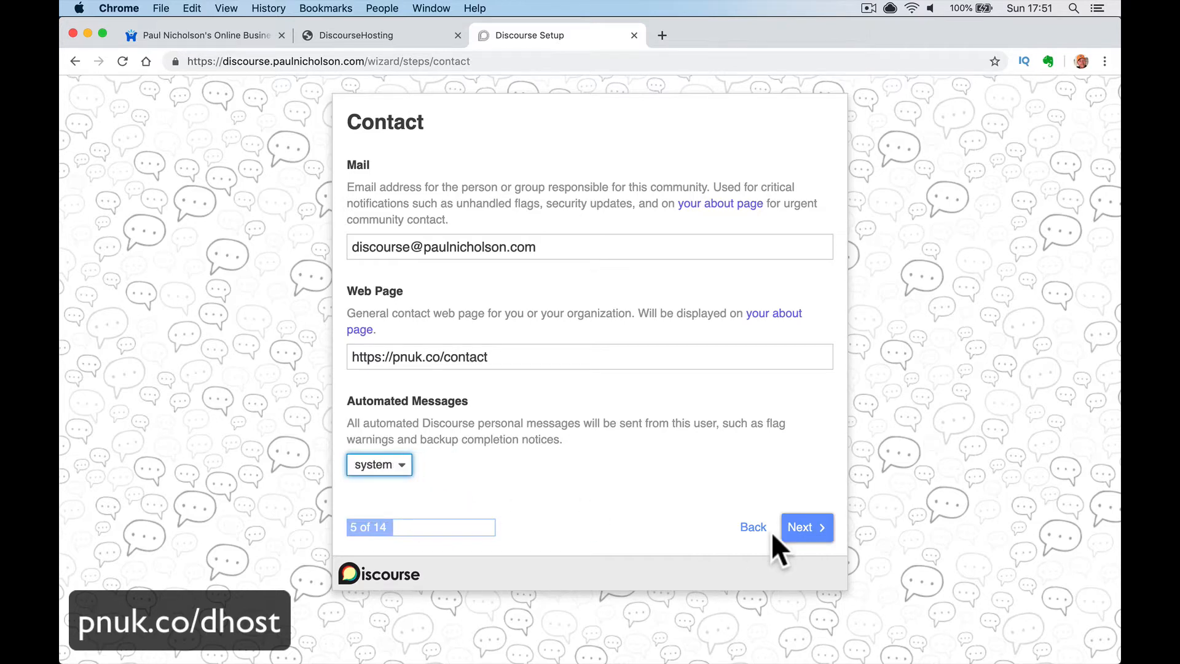
{"action": "left_click", "coordinate": [795, 529]}
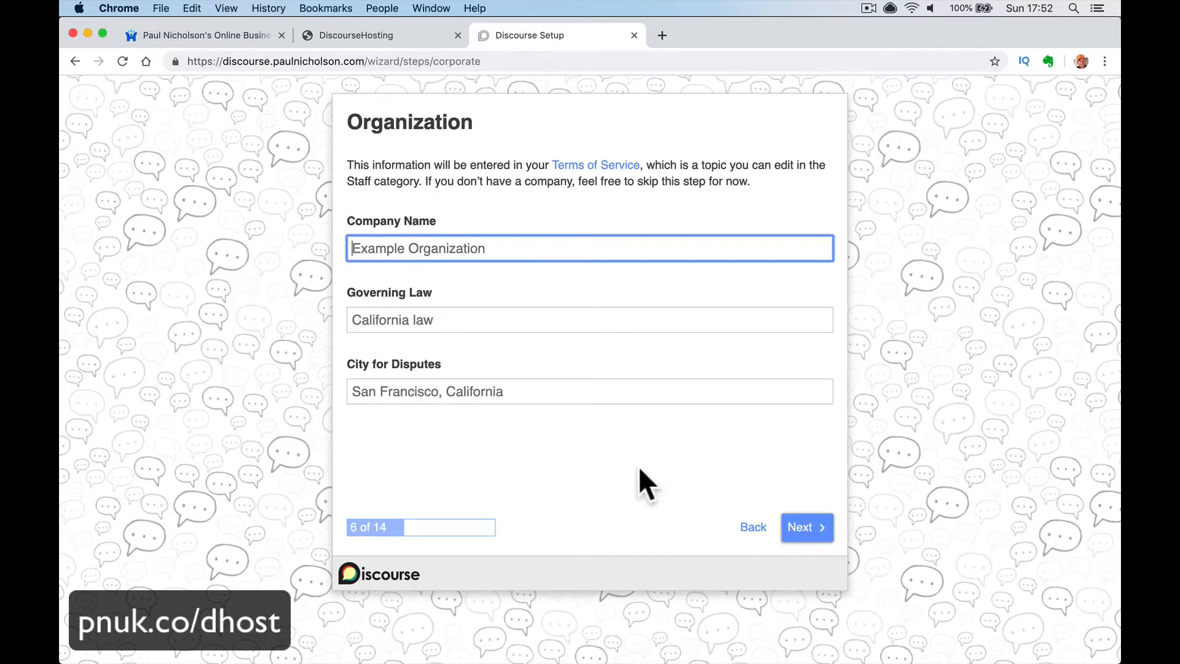
- Fill the Organization step with Happy-Me Ltc., United Kingdom governing law and Doncaster disputes city
{"action": "type", "text": "Ha"}
{"action": "type", "text": "ppy-Mi"}
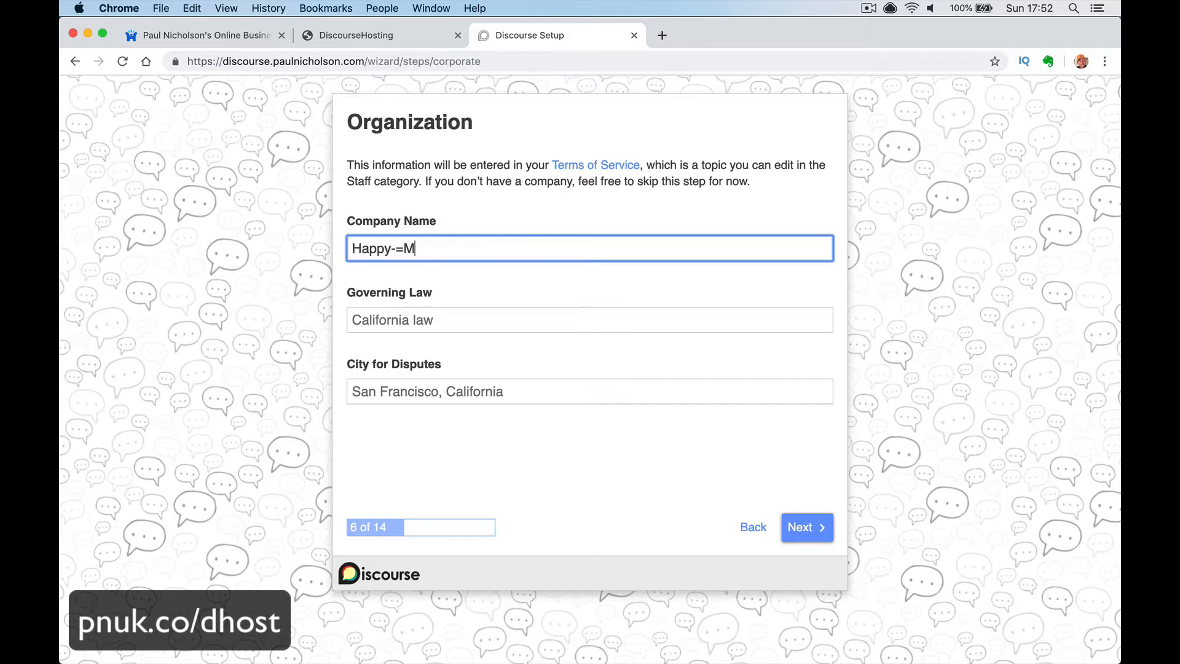
{"action": "key", "text": "BackSpace"}
{"action": "key", "text": "BackSpace"}
{"action": "key", "text": "BackSpace"}
{"action": "type", "text": "-Me Lr"}
{"action": "key", "text": "BackSpace"}
{"action": "type", "text": "e Lrt"}
{"action": "key", "text": "BackSpace"}
{"action": "type", "text": "tc."}
{"action": "key", "text": "Tab"}
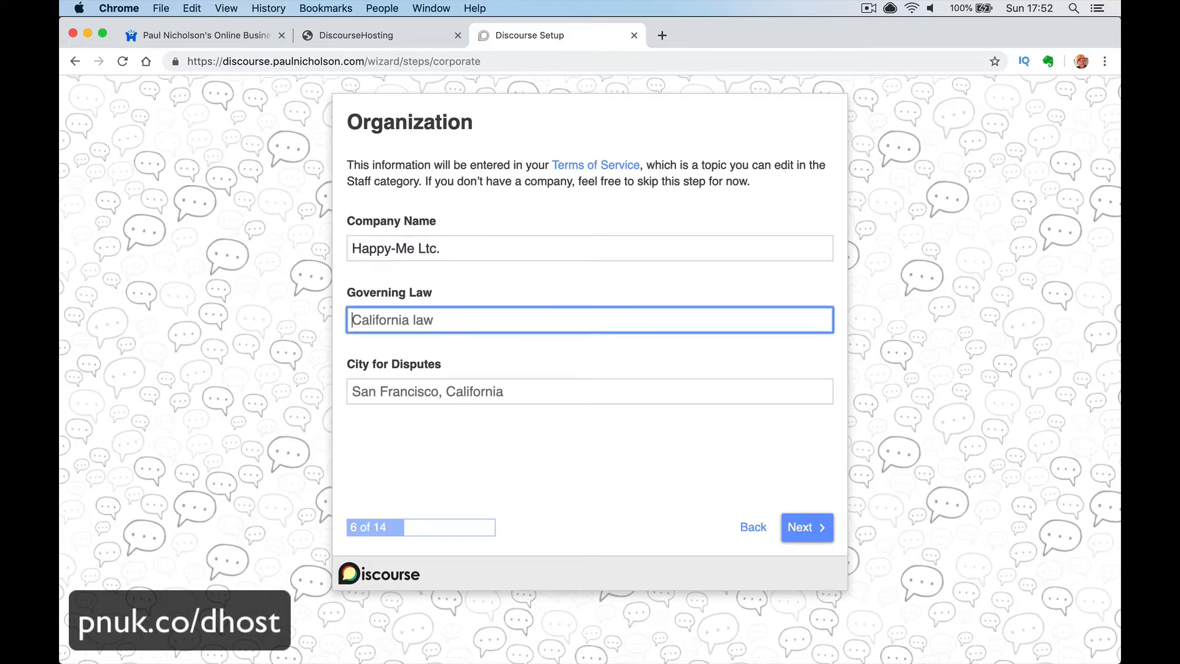
{"action": "type", "text": "United Kingdom"}
{"action": "key", "text": "Tab"}
{"action": "type", "text": "D"}
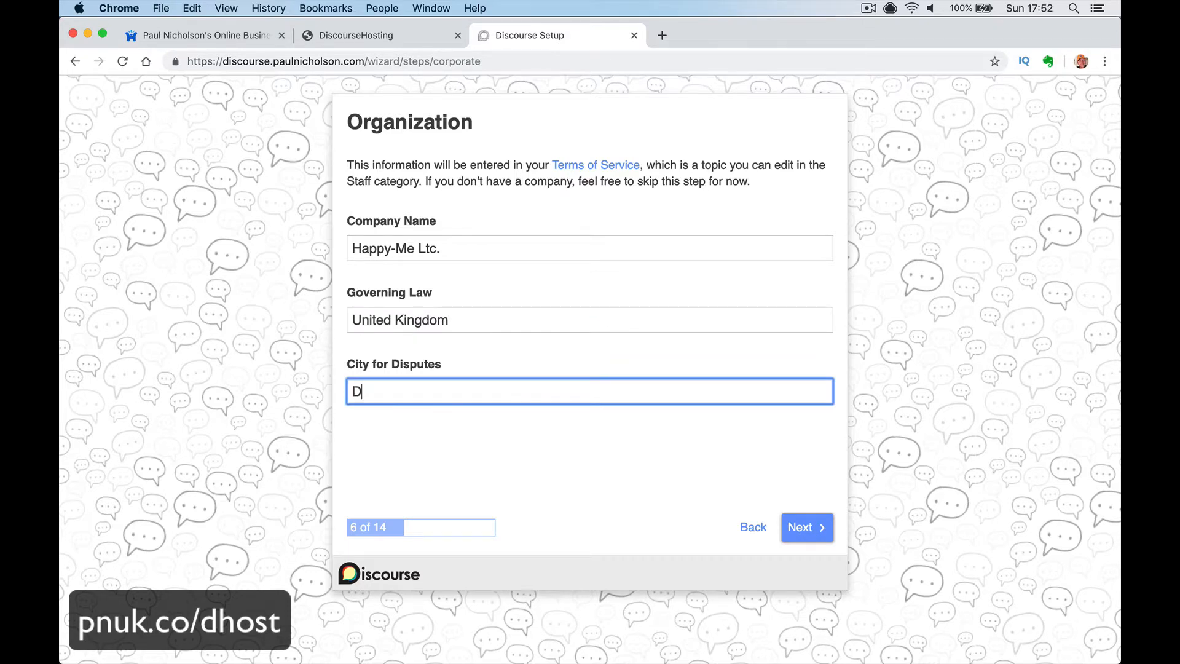
{"action": "type", "text": "oncaster,"}
{"action": "left_click", "coordinate": [800, 525]}
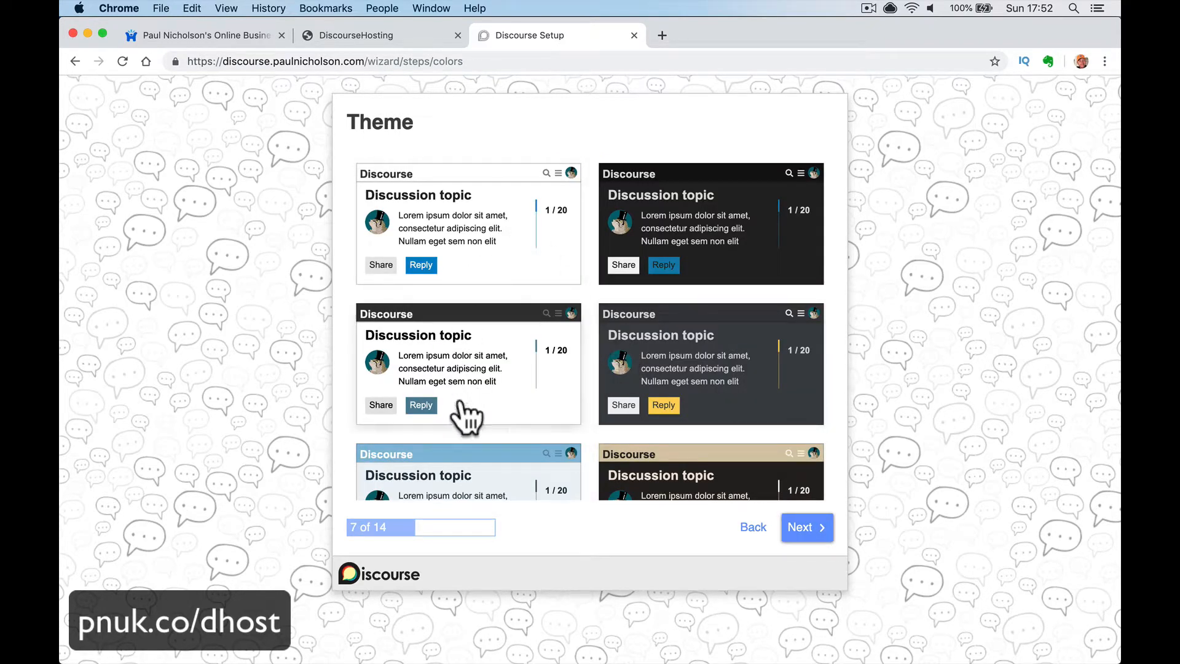
- Keep the plain light colour theme and advance past the Theme and Themes pages to Logos
{"action": "left_click", "coordinate": [473, 263]}
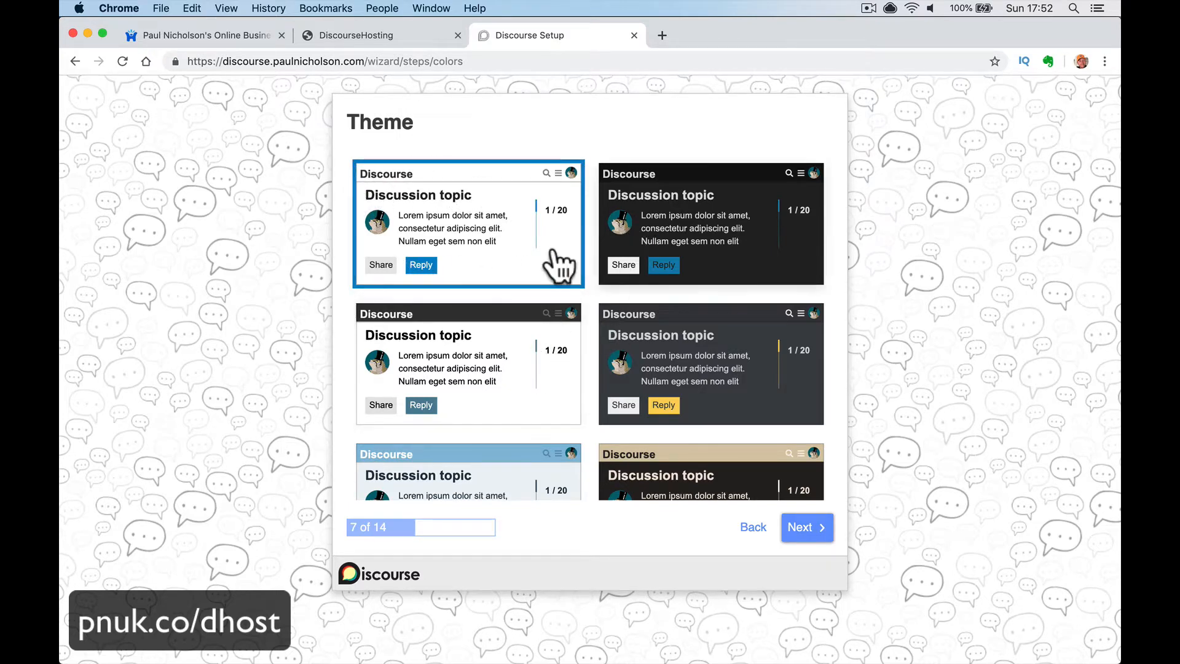
{"action": "scroll", "coordinate": [626, 418], "scroll_direction": "down", "scroll_amount": 5}
{"action": "scroll", "coordinate": [603, 413], "scroll_direction": "up", "scroll_amount": 4}
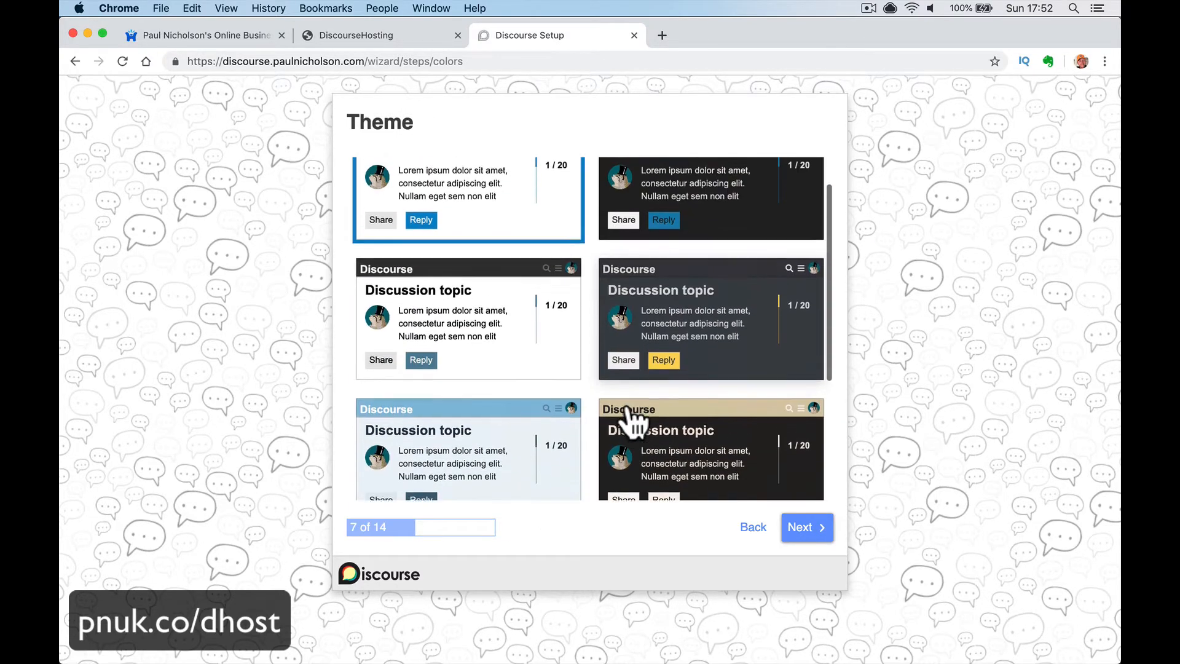
{"action": "left_click", "coordinate": [801, 532]}
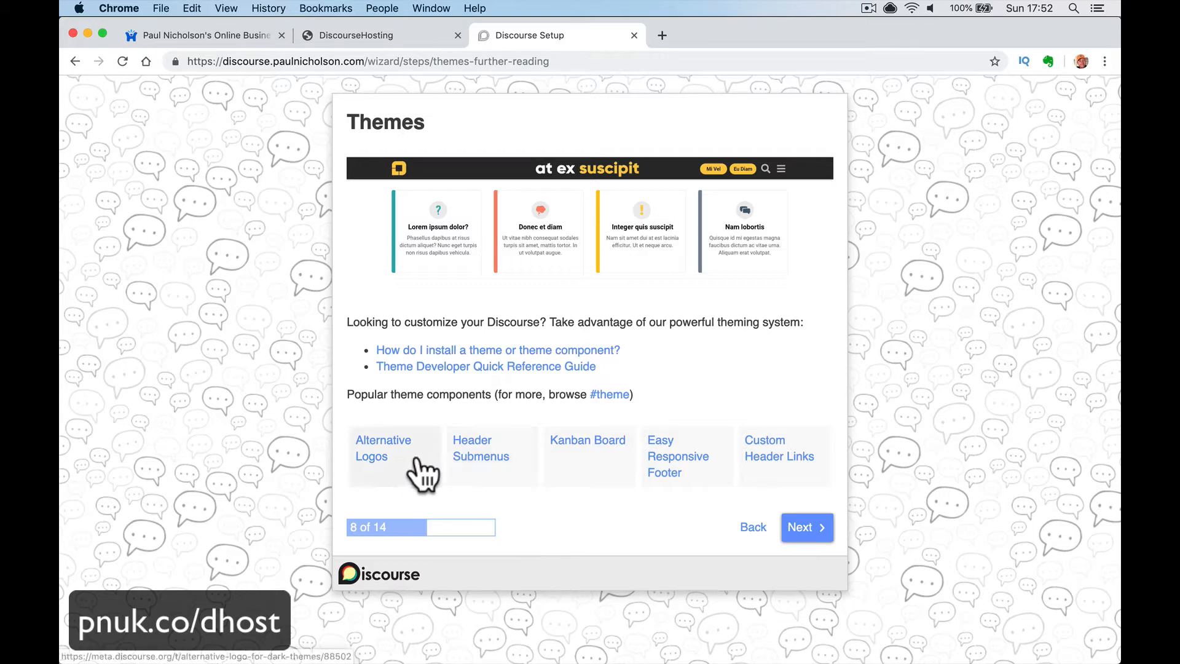
{"action": "left_click", "coordinate": [805, 528]}
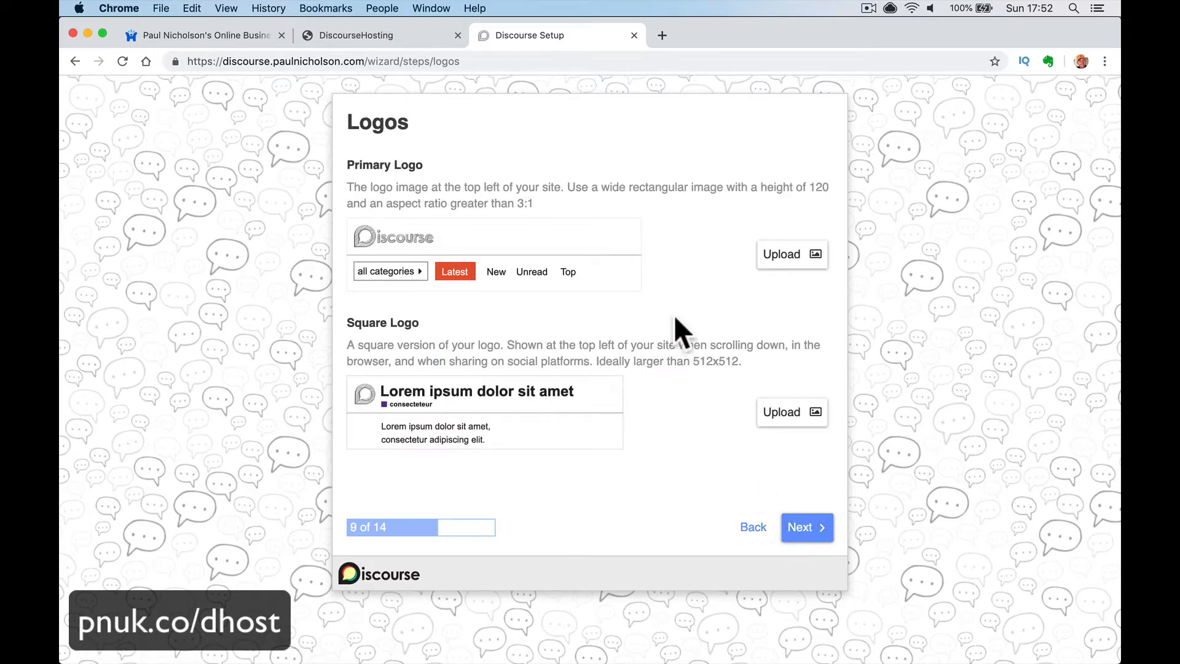
- Abandon the first logo file pick and inspect the live forum's logo and ClickBank Hot Products topic
{"action": "left_click", "coordinate": [806, 261]}
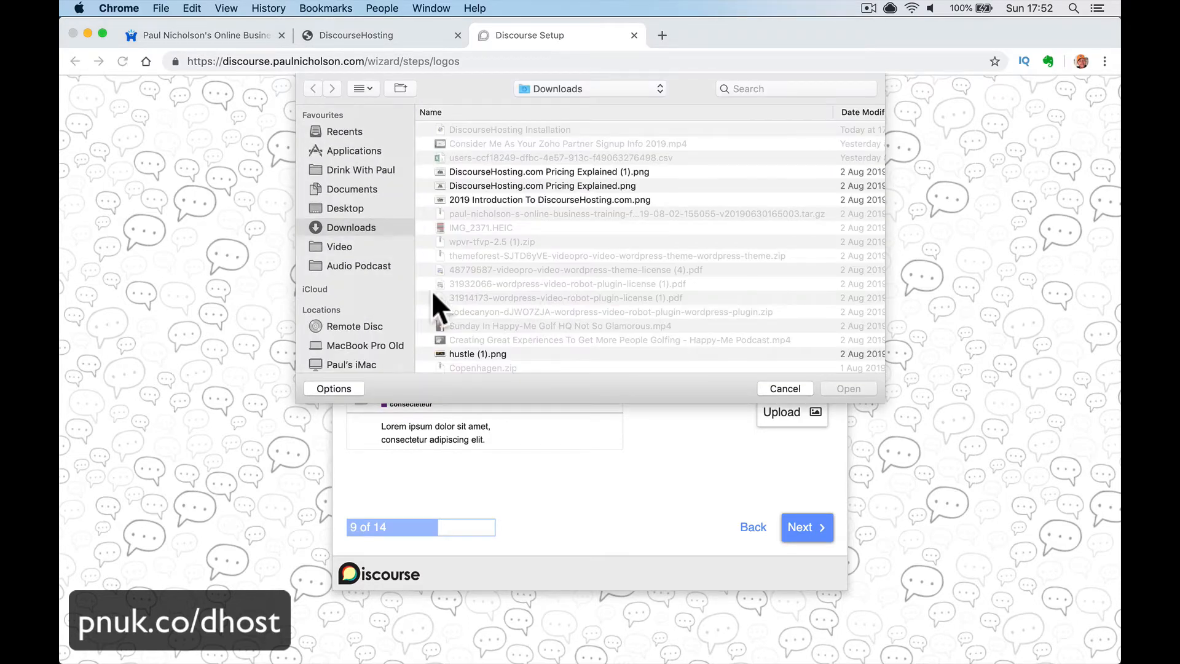
{"action": "left_click", "coordinate": [358, 345]}
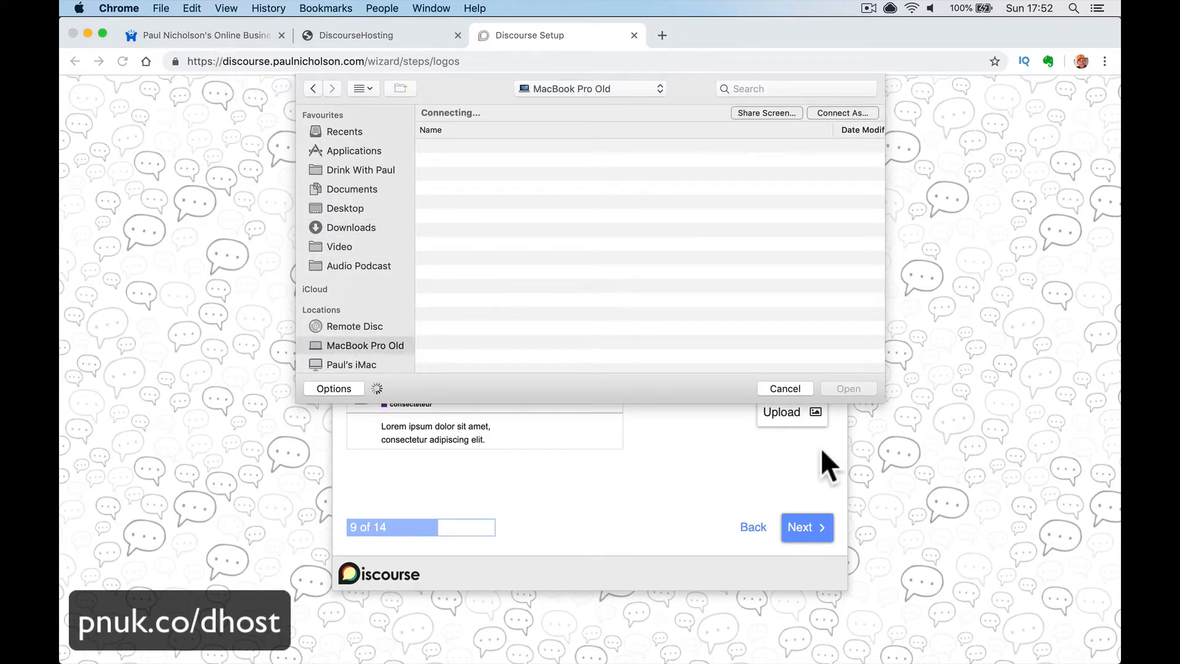
{"action": "left_click", "coordinate": [780, 388]}
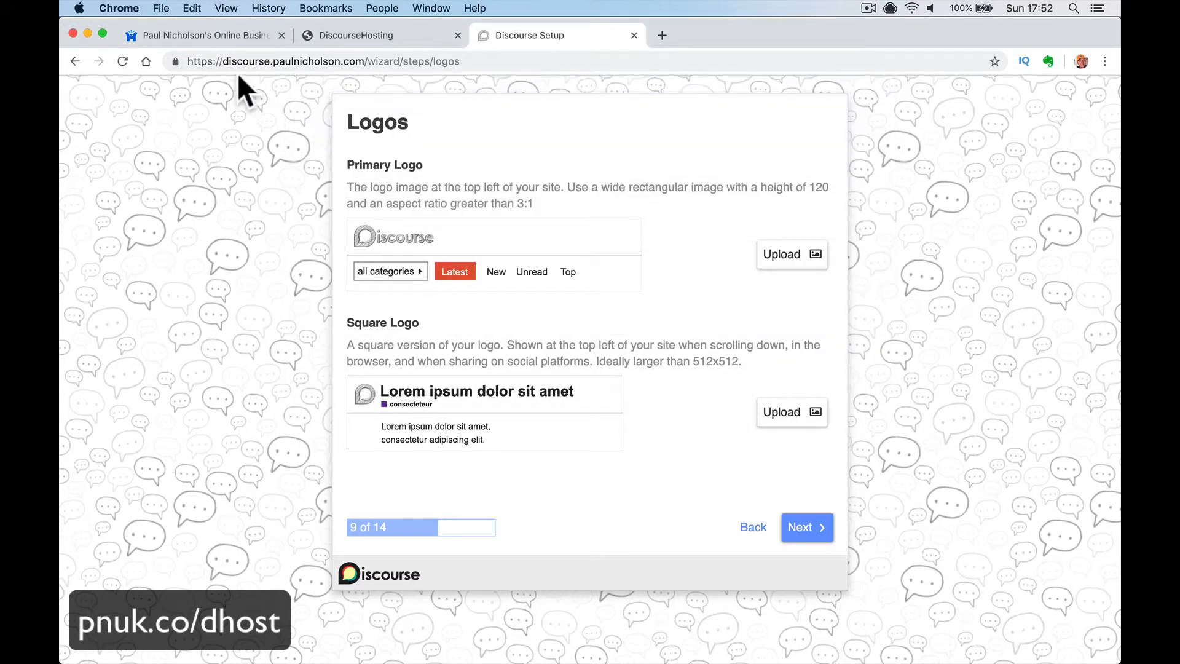
{"action": "left_click", "coordinate": [219, 36]}
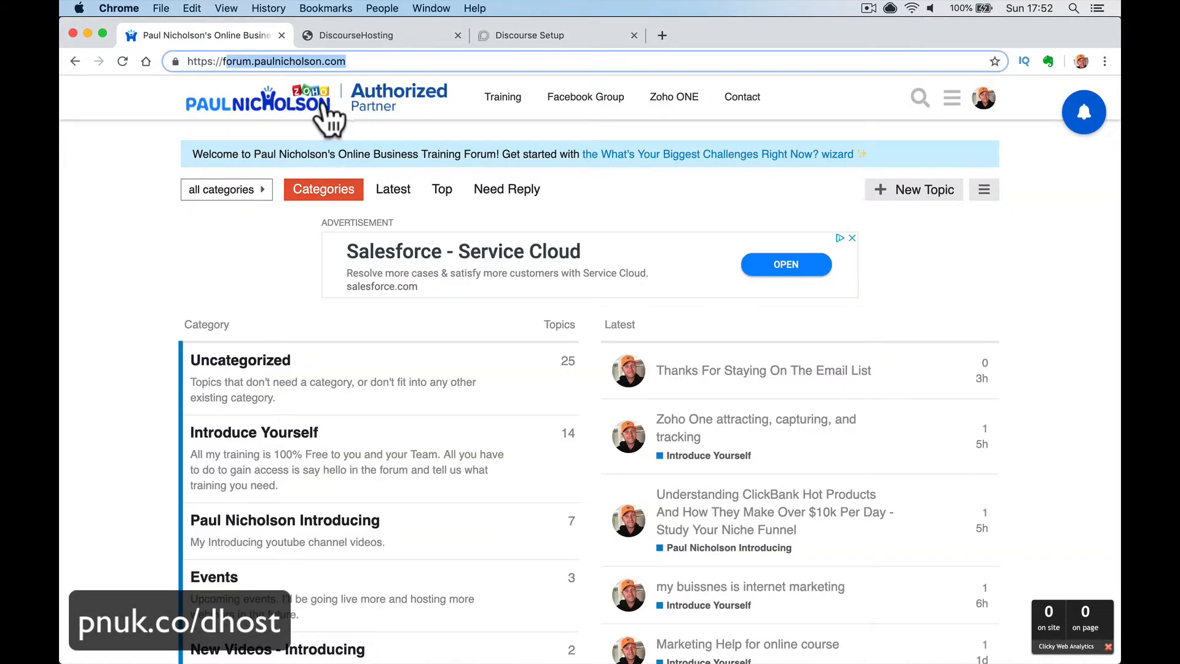
{"action": "left_click", "coordinate": [548, 35]}
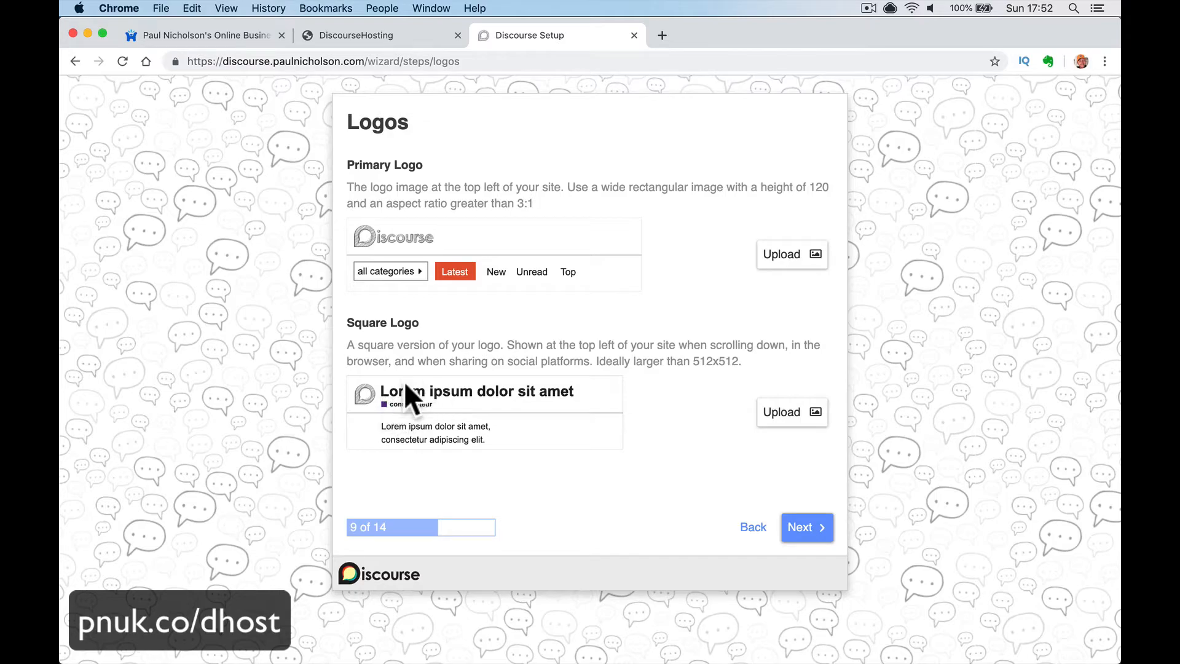
{"action": "left_click", "coordinate": [218, 33]}
{"action": "scroll", "coordinate": [319, 319], "scroll_direction": "down", "scroll_amount": 15}
{"action": "scroll", "coordinate": [318, 318], "scroll_direction": "up", "scroll_amount": 15}
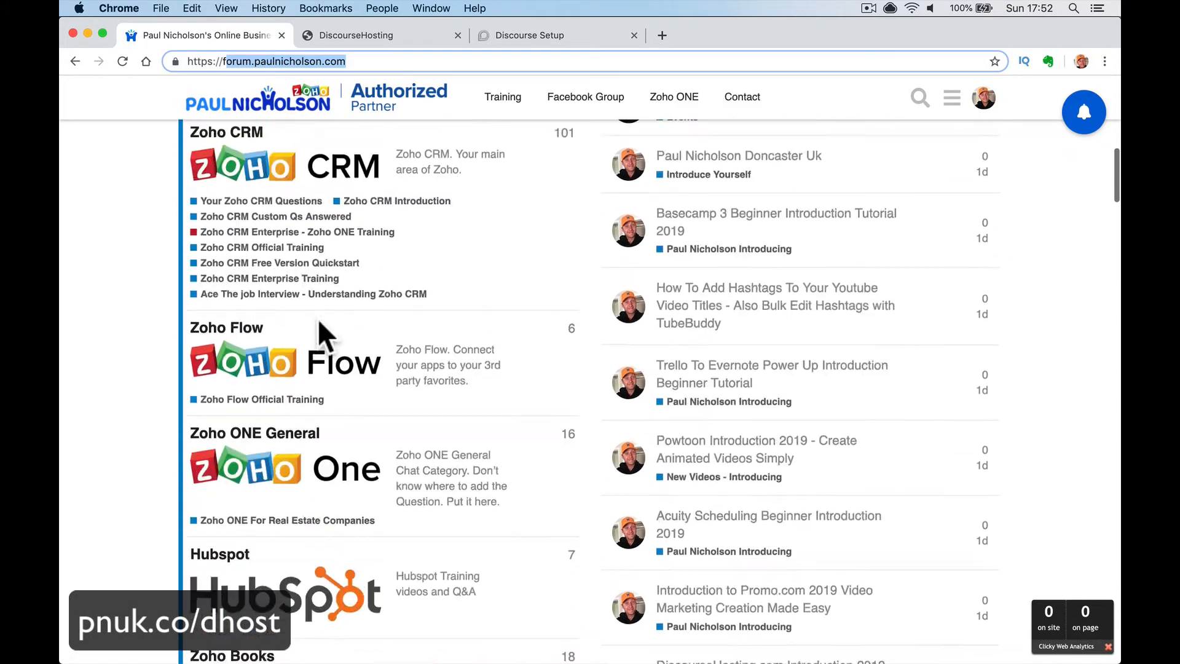
{"action": "left_click", "coordinate": [683, 520]}
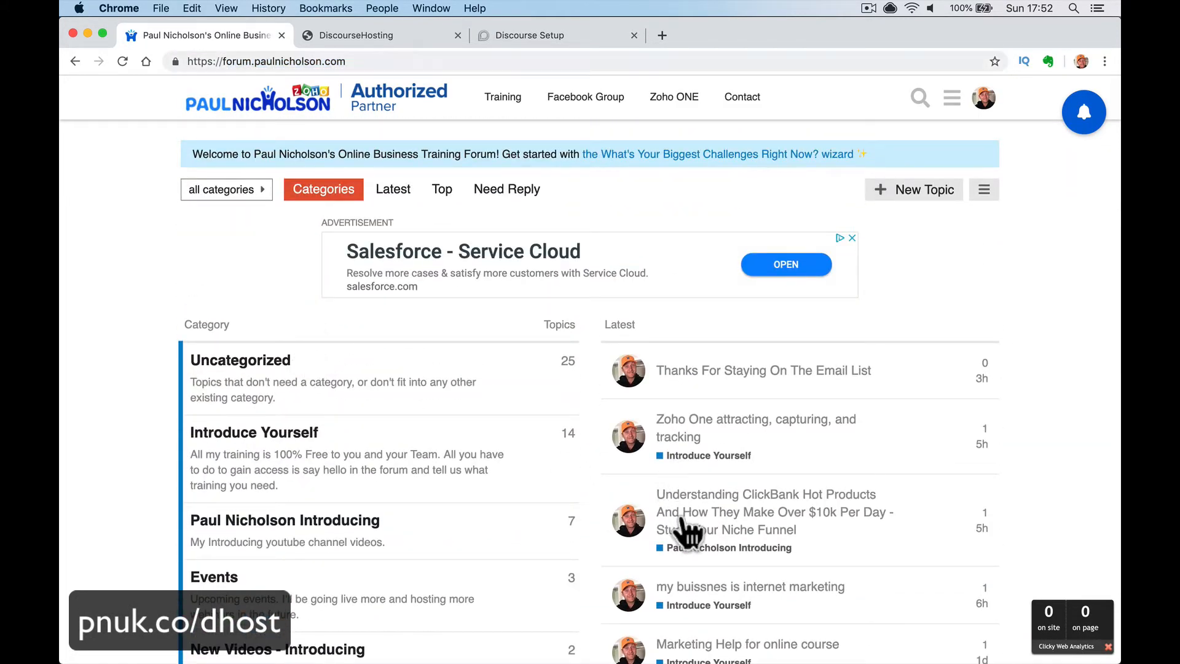
{"action": "scroll", "coordinate": [428, 448], "scroll_direction": "down", "scroll_amount": 3}
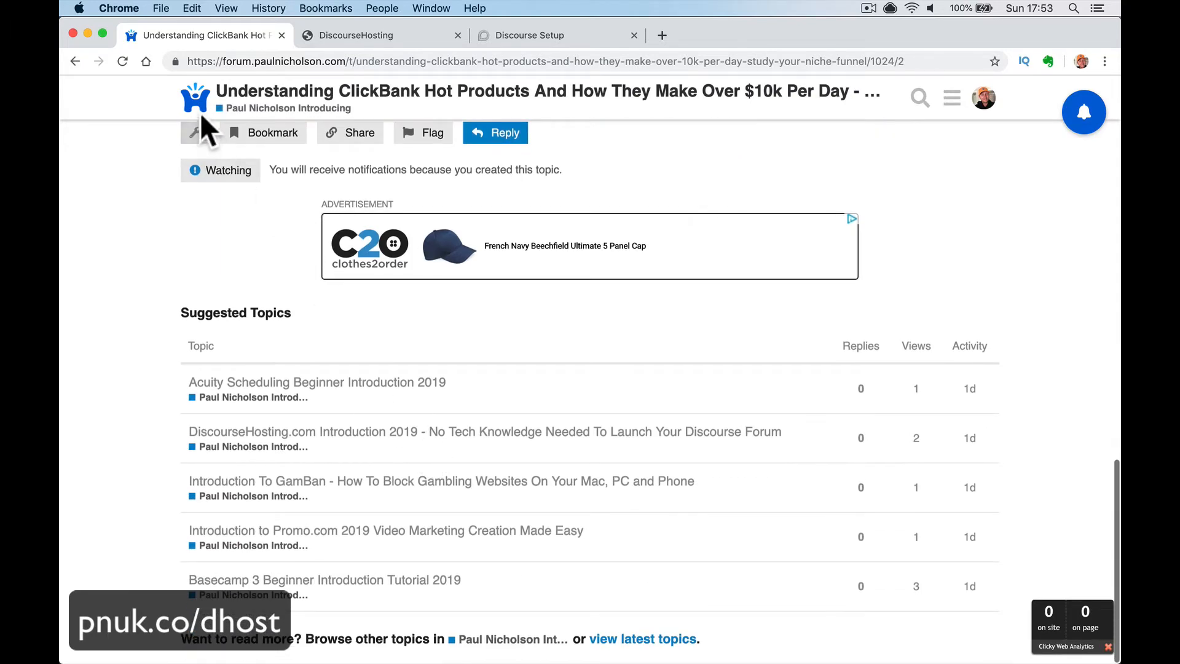
{"action": "left_click", "coordinate": [554, 37]}
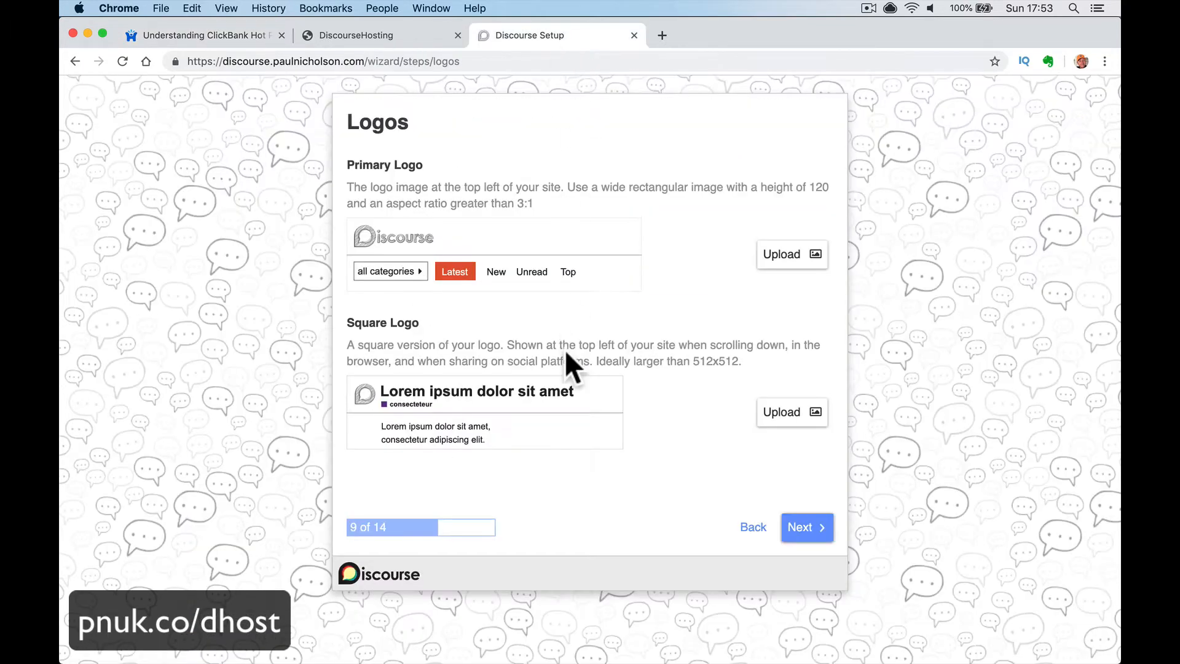
- Upload the wordmark PNG from the MacBook Pro Old home folder as the primary logo
{"action": "left_click", "coordinate": [784, 252]}
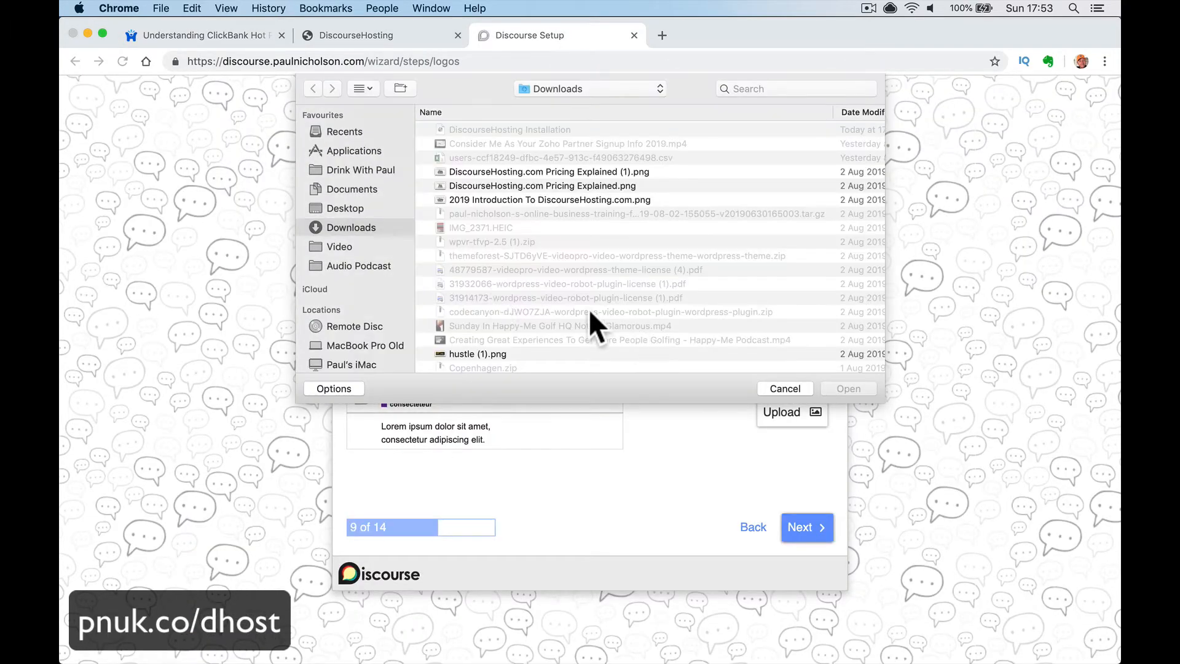
{"action": "left_click", "coordinate": [366, 344]}
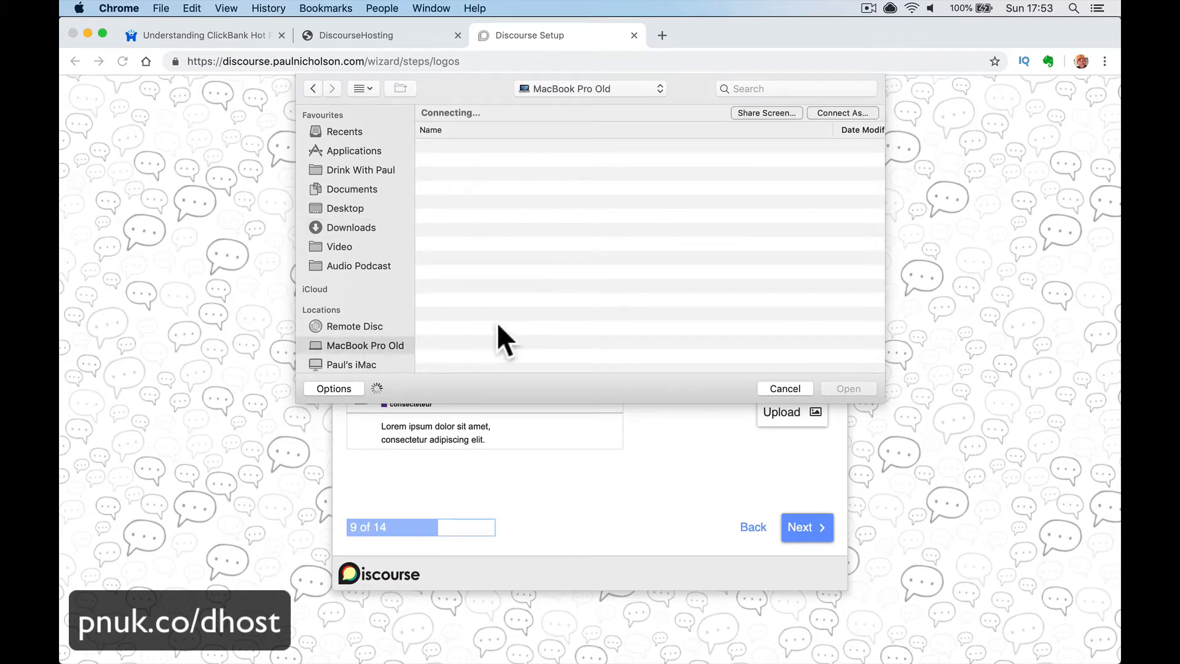
{"action": "double_click", "coordinate": [455, 159]}
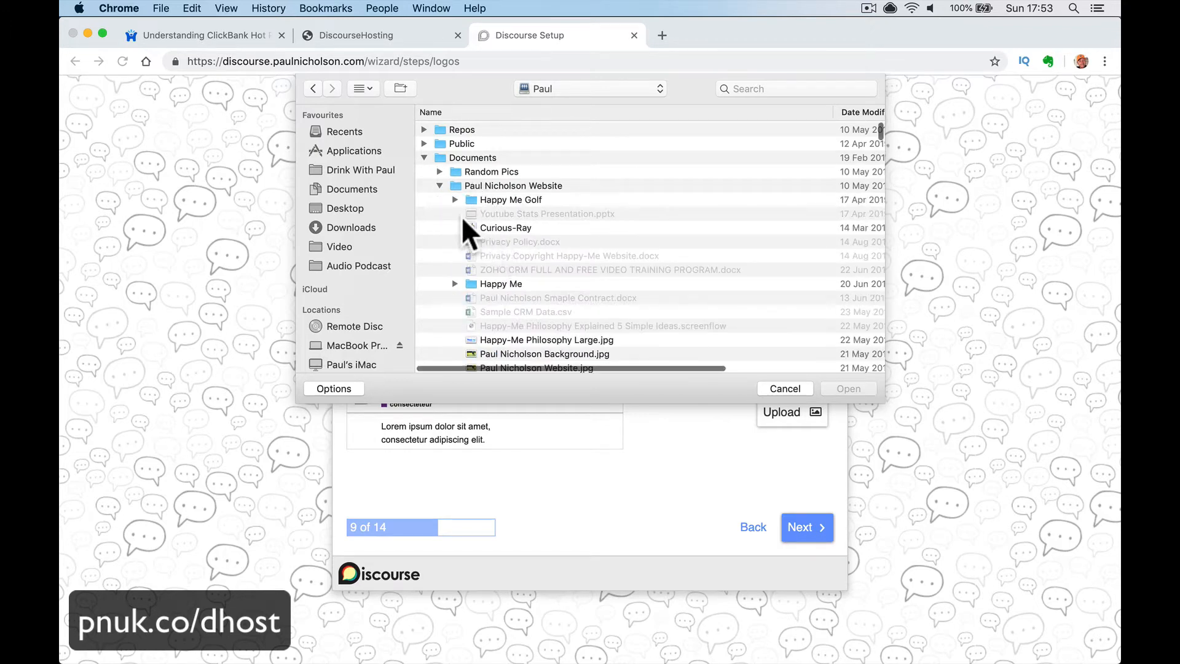
{"action": "scroll", "coordinate": [529, 242], "scroll_direction": "down", "scroll_amount": 15}
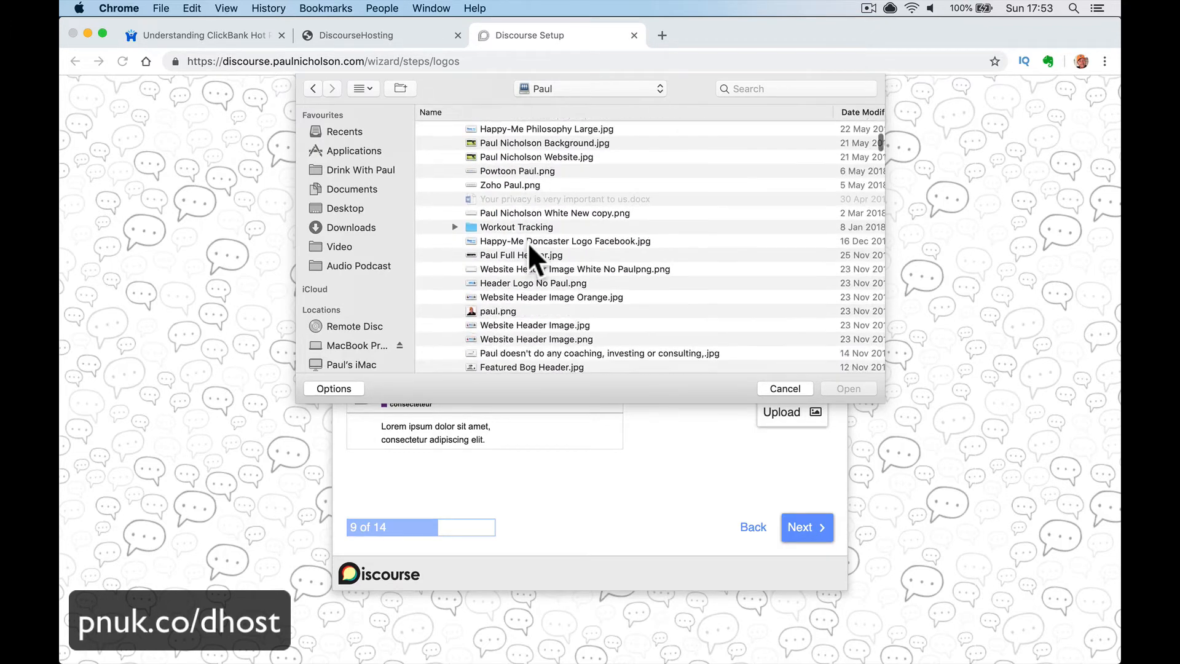
{"action": "scroll", "coordinate": [528, 242], "scroll_direction": "down", "scroll_amount": 10}
{"action": "scroll", "coordinate": [529, 242], "scroll_direction": "up", "scroll_amount": 5}
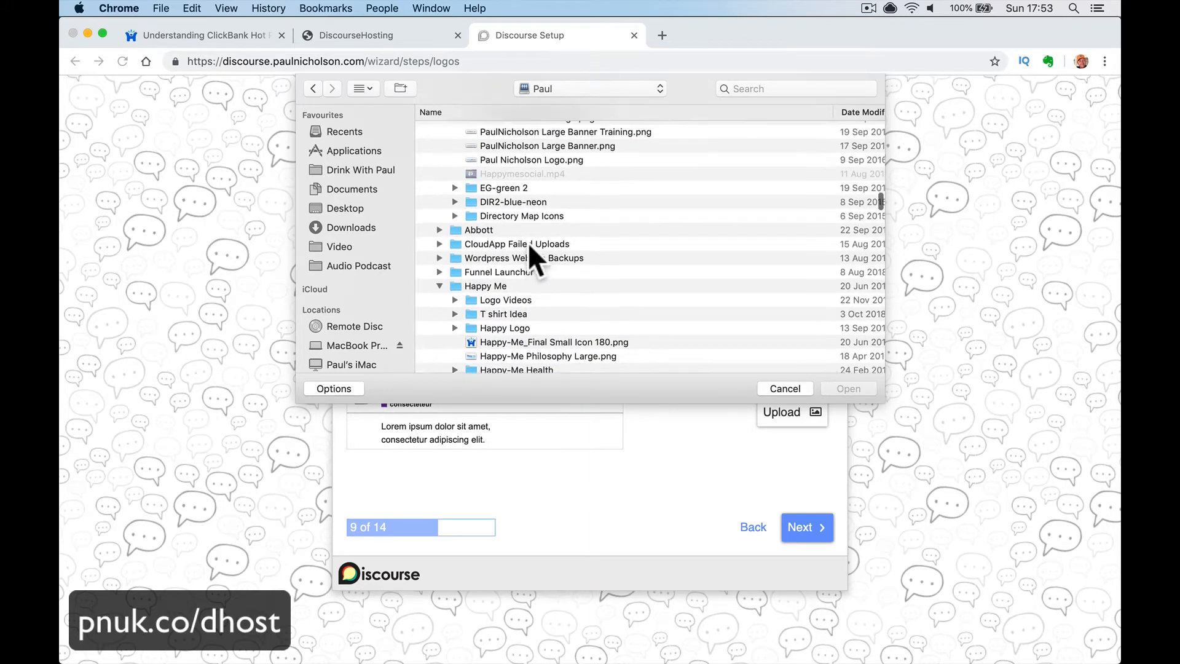
{"action": "double_click", "coordinate": [532, 188]}
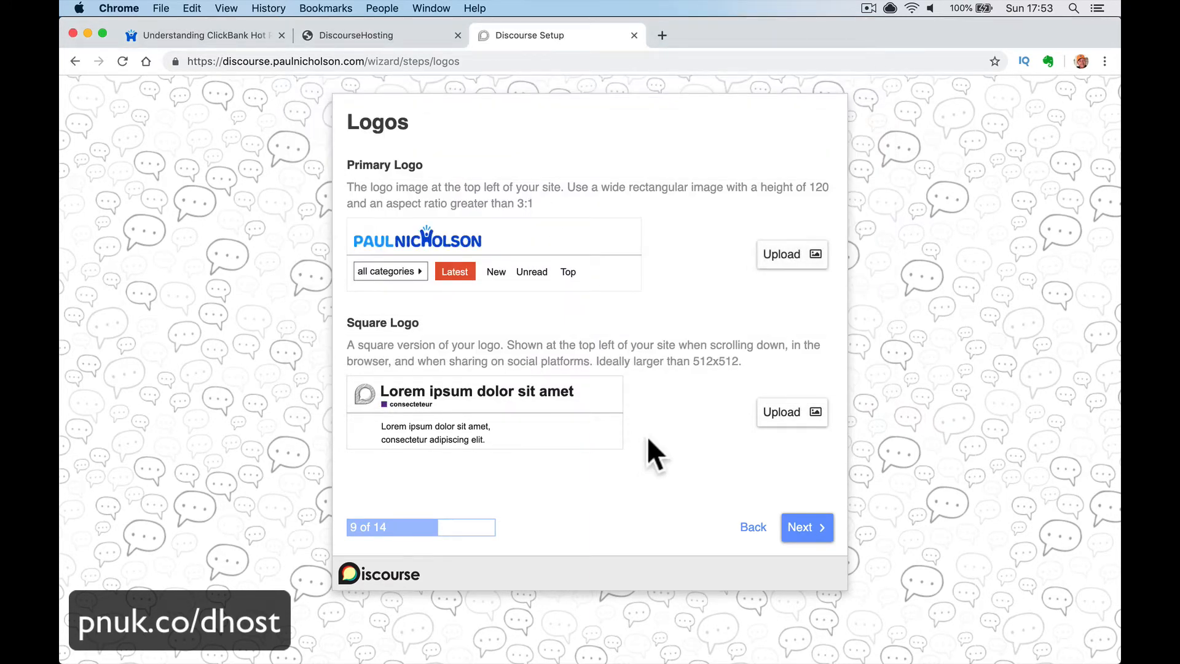
- Start the square logo upload and browse to the home folder on MacBook Pro Old
{"action": "left_click", "coordinate": [771, 411]}
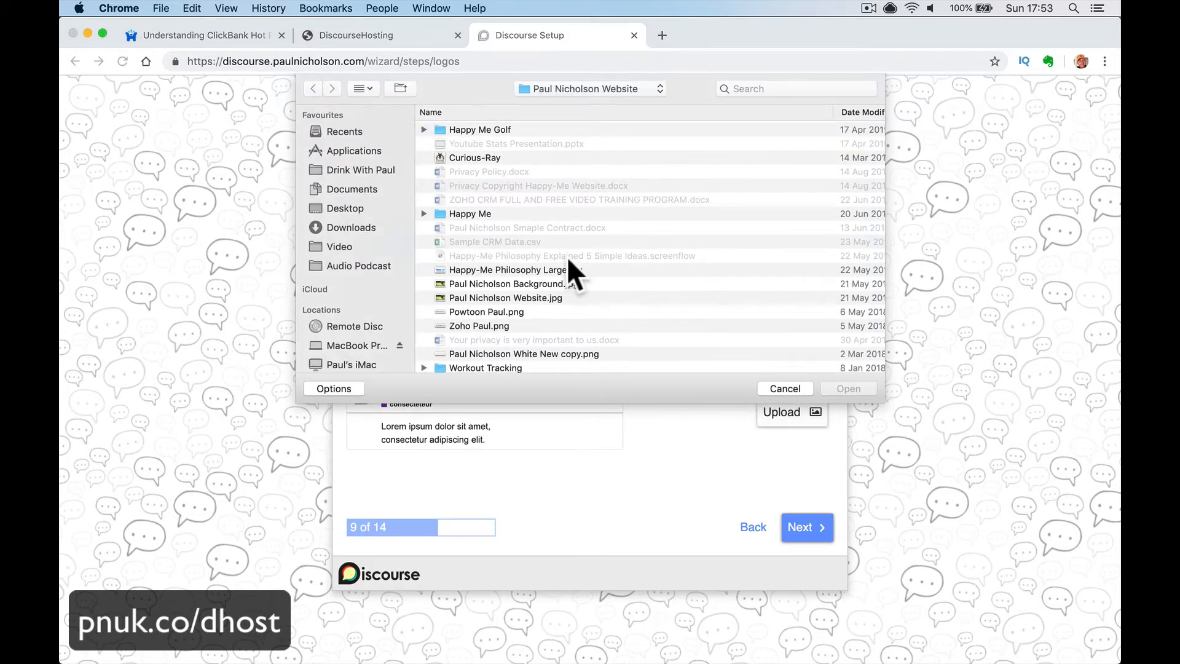
{"action": "scroll", "coordinate": [567, 256], "scroll_direction": "down", "scroll_amount": 10}
{"action": "scroll", "coordinate": [568, 258], "scroll_direction": "down", "scroll_amount": 15}
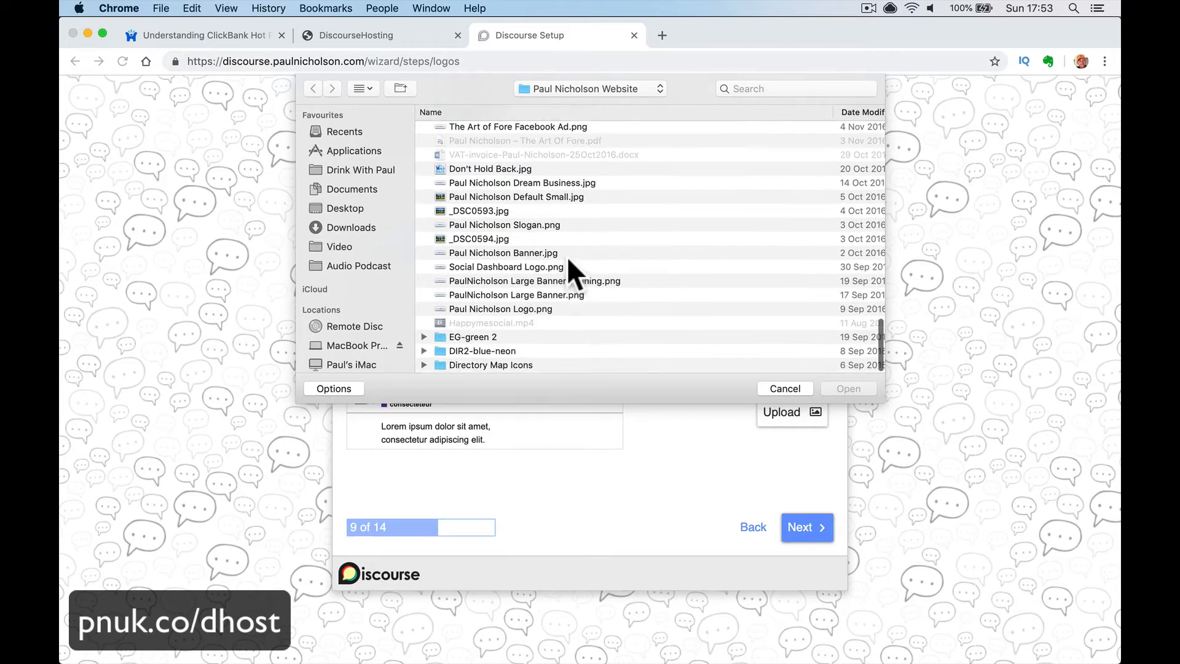
{"action": "scroll", "coordinate": [567, 258], "scroll_direction": "up", "scroll_amount": 10}
{"action": "scroll", "coordinate": [567, 256], "scroll_direction": "up", "scroll_amount": 15}
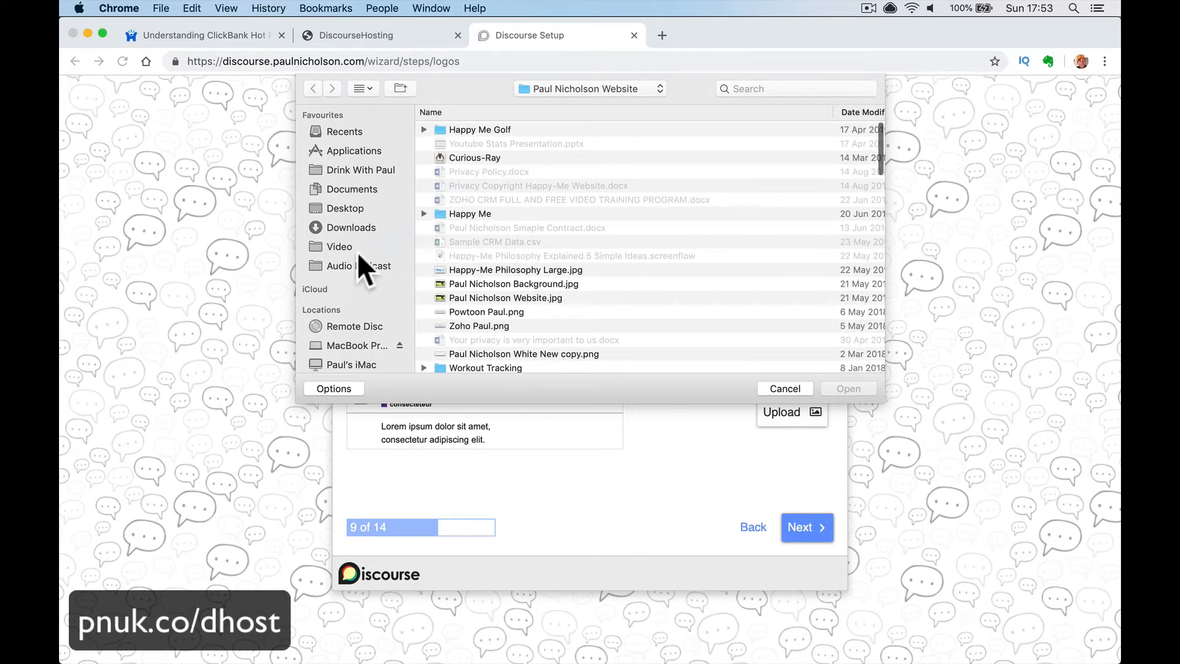
{"action": "left_click", "coordinate": [367, 347]}
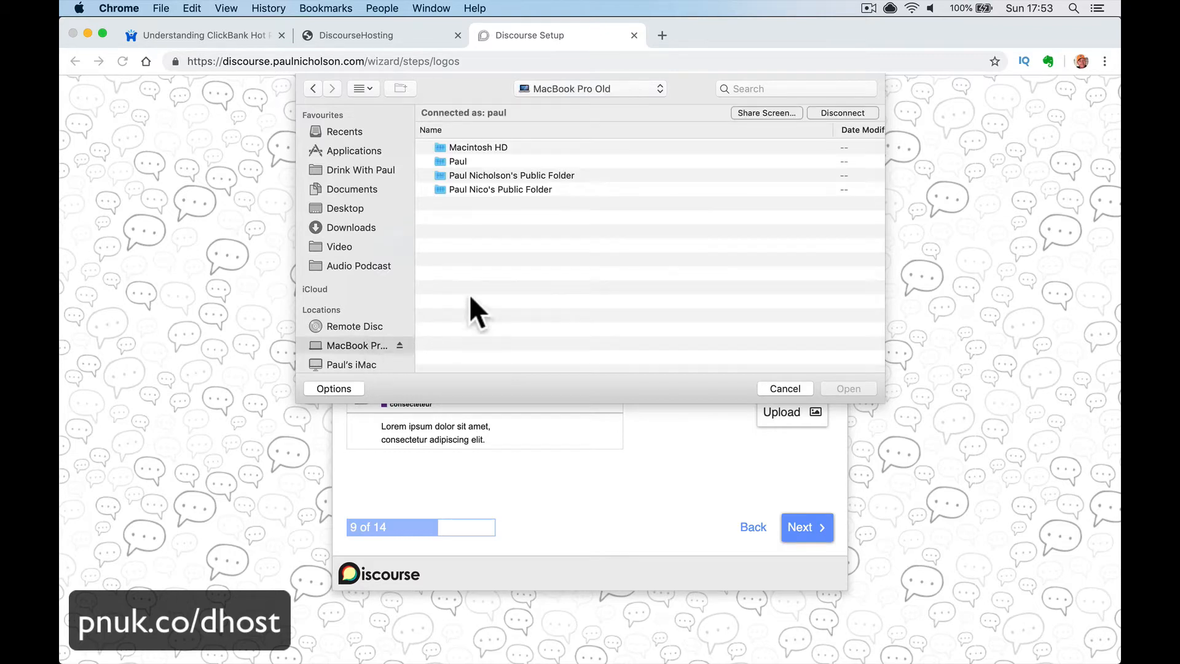
{"action": "double_click", "coordinate": [486, 157]}
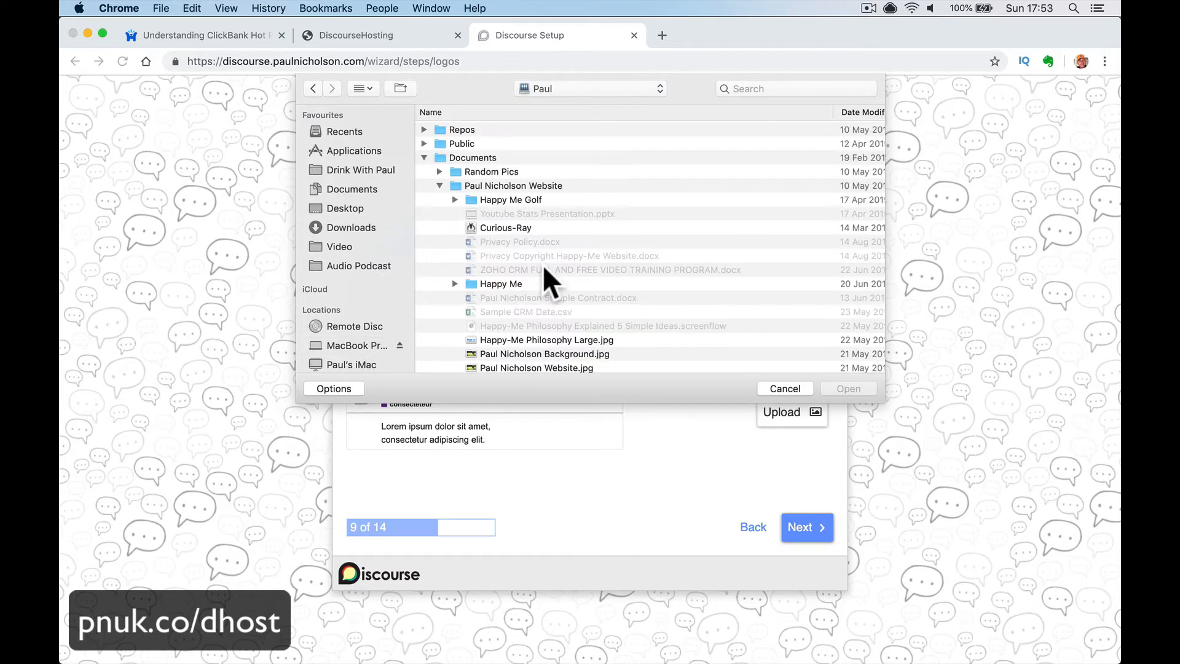
{"action": "scroll", "coordinate": [539, 276], "scroll_direction": "down", "scroll_amount": 5}
{"action": "scroll", "coordinate": [539, 275], "scroll_direction": "down", "scroll_amount": 15}
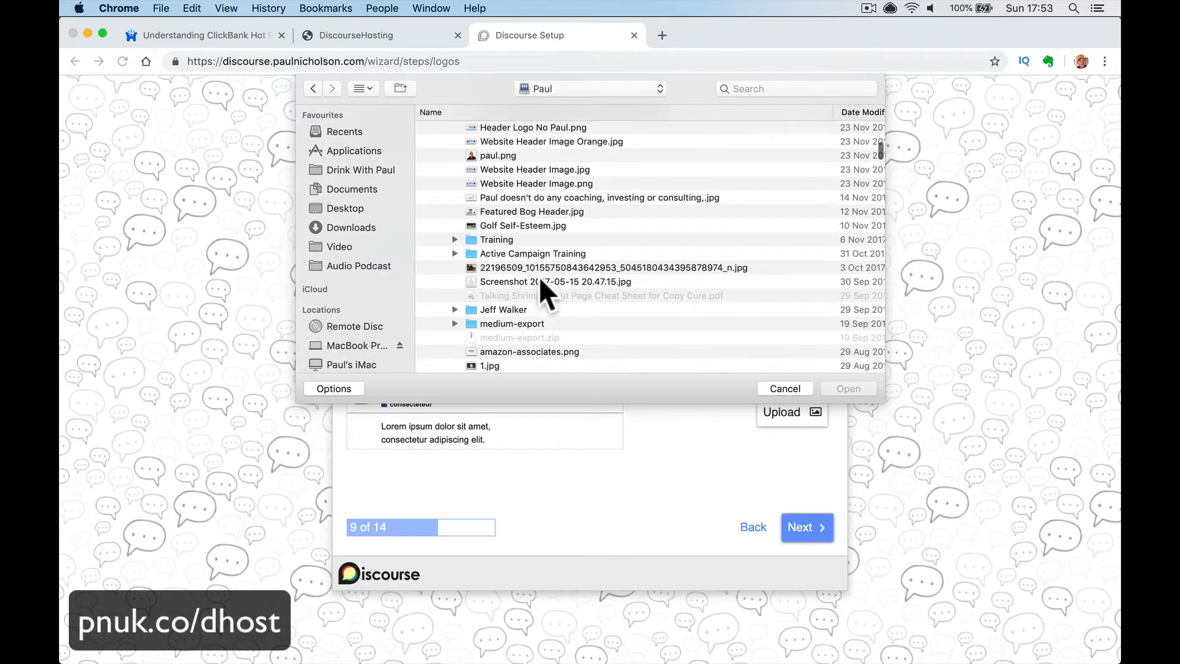
{"action": "scroll", "coordinate": [540, 275], "scroll_direction": "down", "scroll_amount": 8}
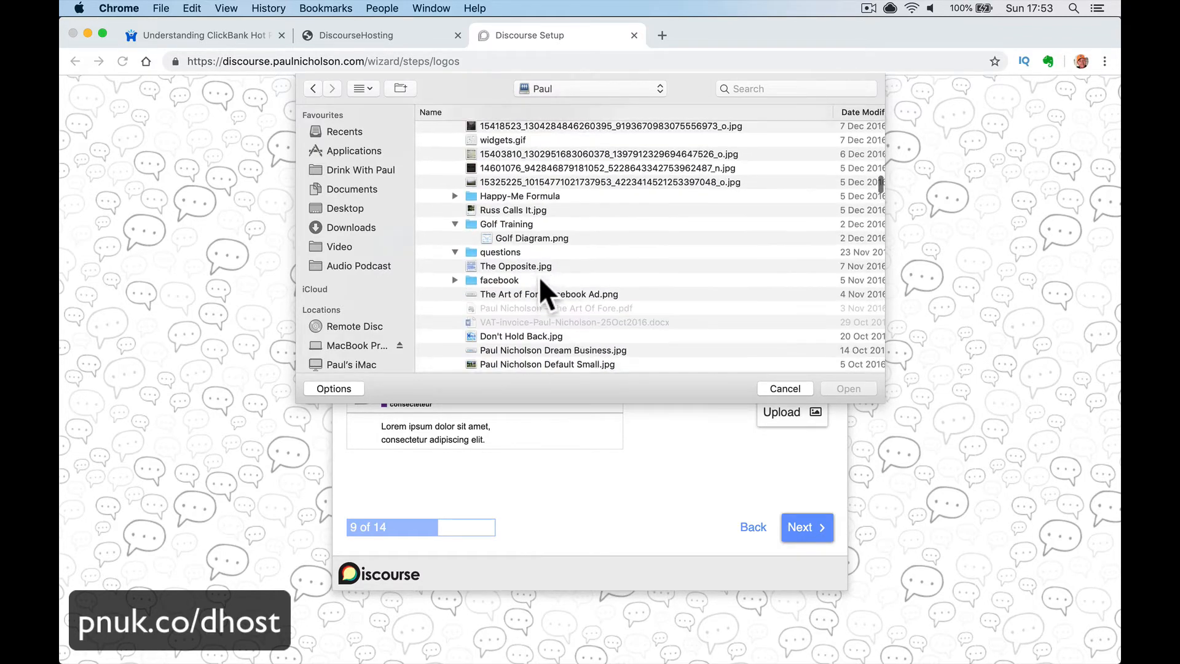
{"action": "scroll", "coordinate": [539, 275], "scroll_direction": "up", "scroll_amount": 12}
{"action": "scroll", "coordinate": [539, 276], "scroll_direction": "up", "scroll_amount": 15}
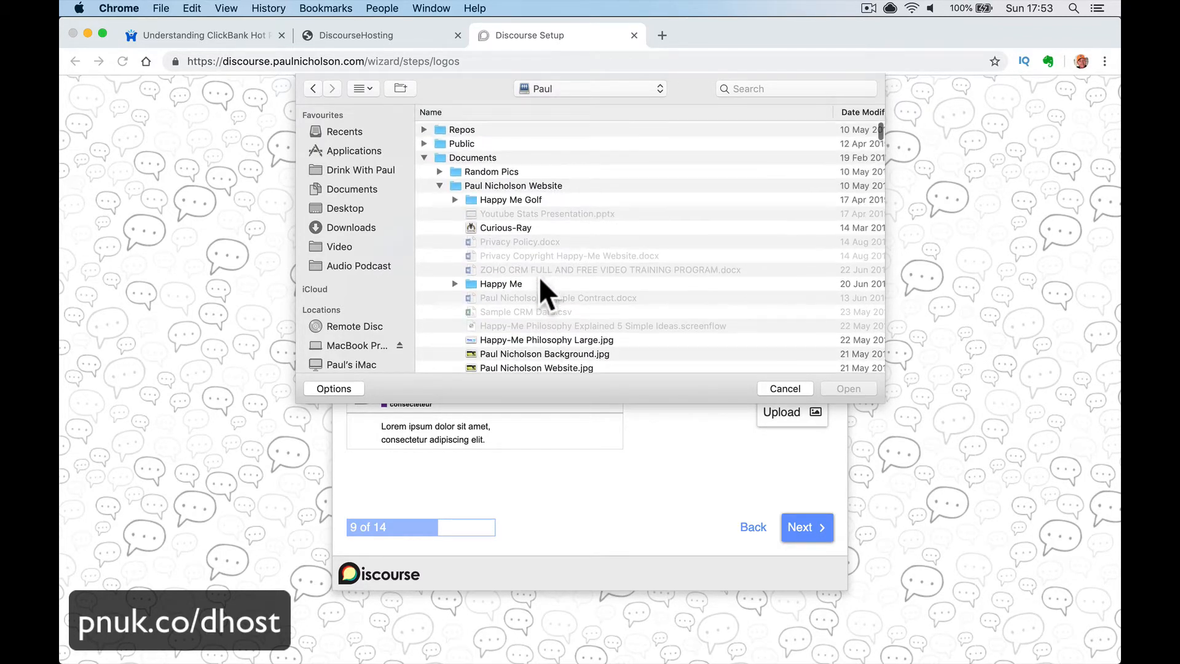
- Upload Happy-Me_Final Small Icon 180.png as the square logo and continue past Logos
{"action": "left_click", "coordinate": [448, 187]}
{"action": "left_click", "coordinate": [439, 185]}
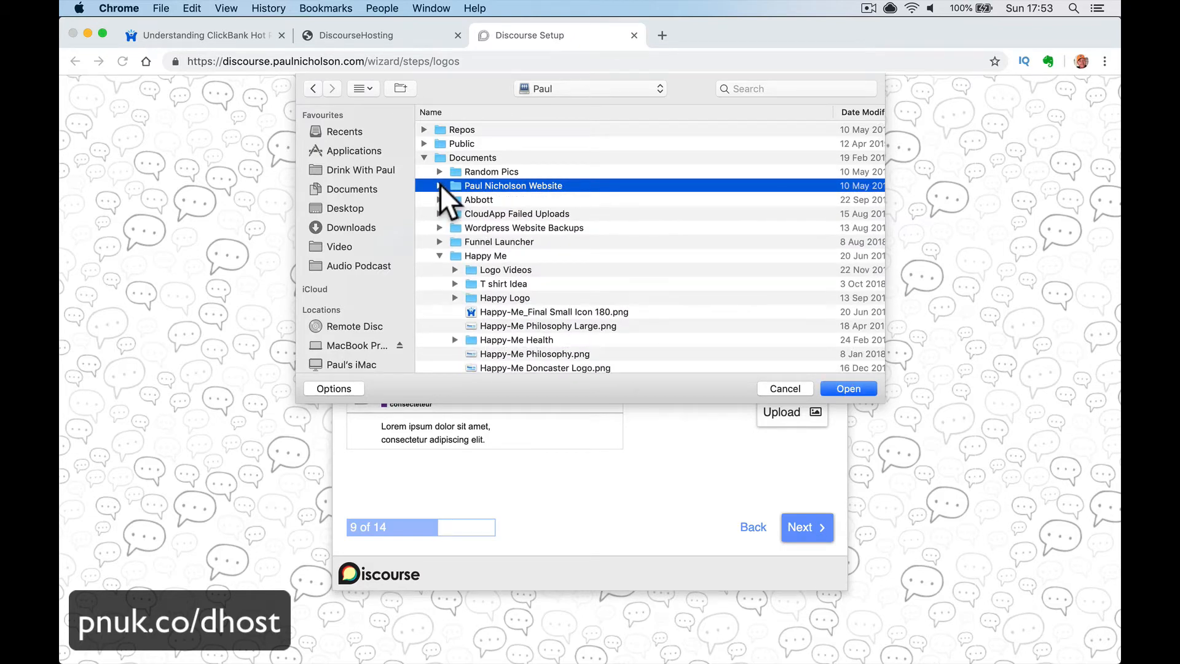
{"action": "left_click", "coordinate": [440, 186]}
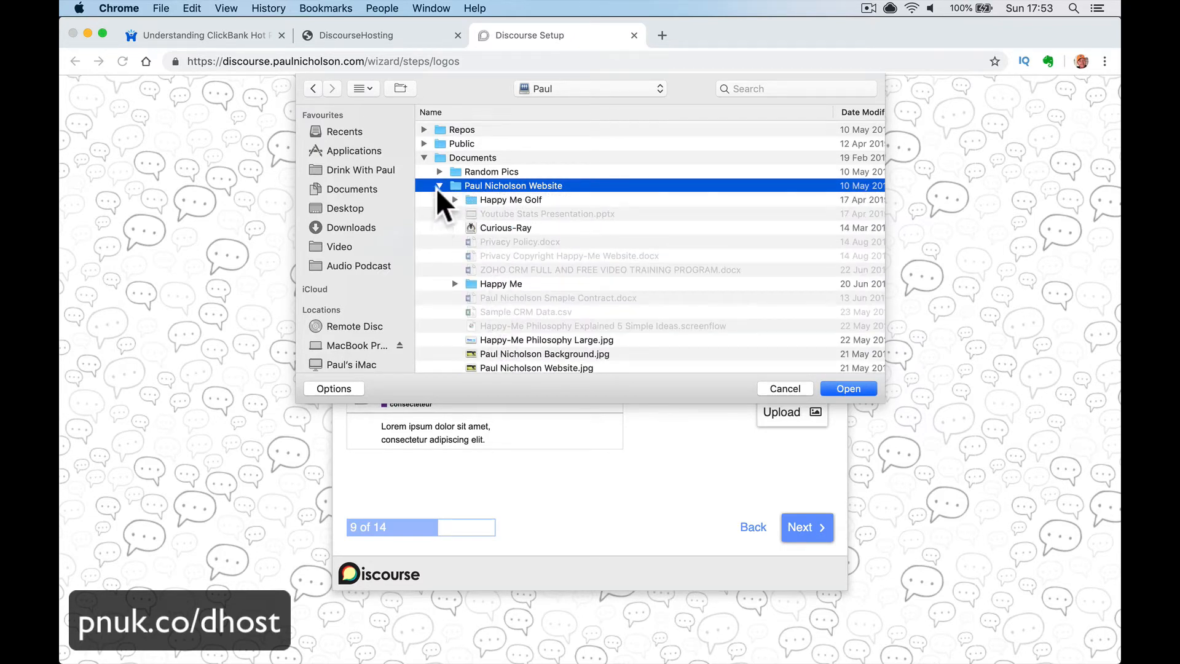
{"action": "left_click", "coordinate": [438, 185]}
{"action": "double_click", "coordinate": [497, 312]}
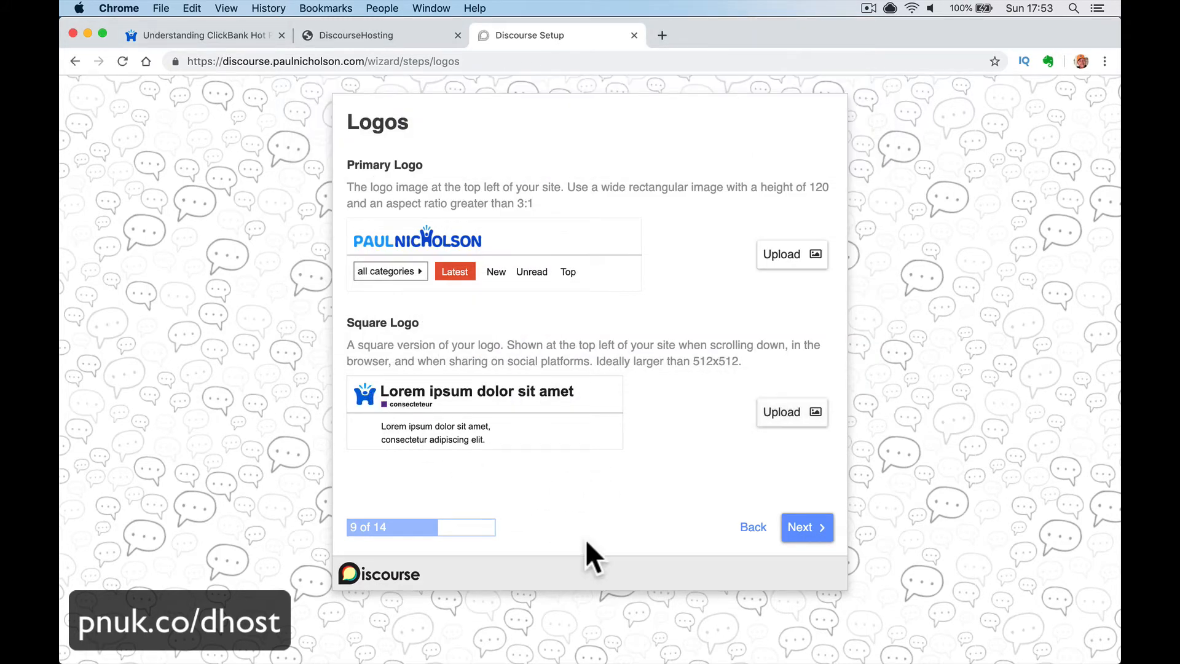
{"action": "left_click", "coordinate": [805, 523]}
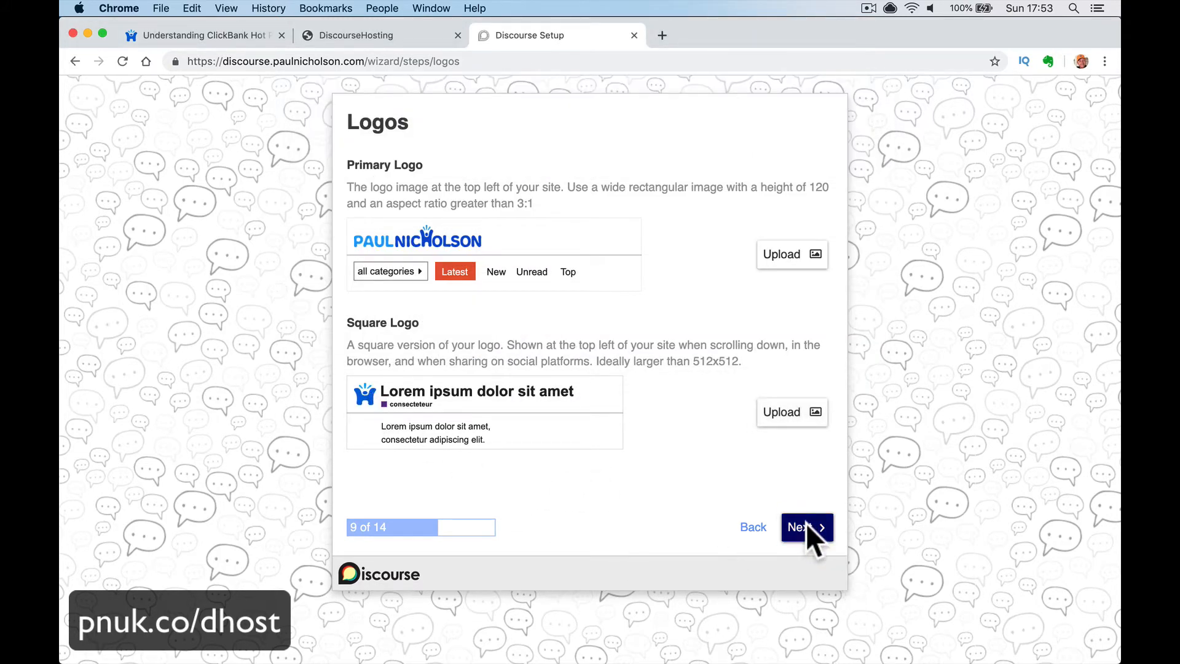
- Set the homepage layout to Categories and Latest Topics
{"action": "left_click", "coordinate": [805, 527]}
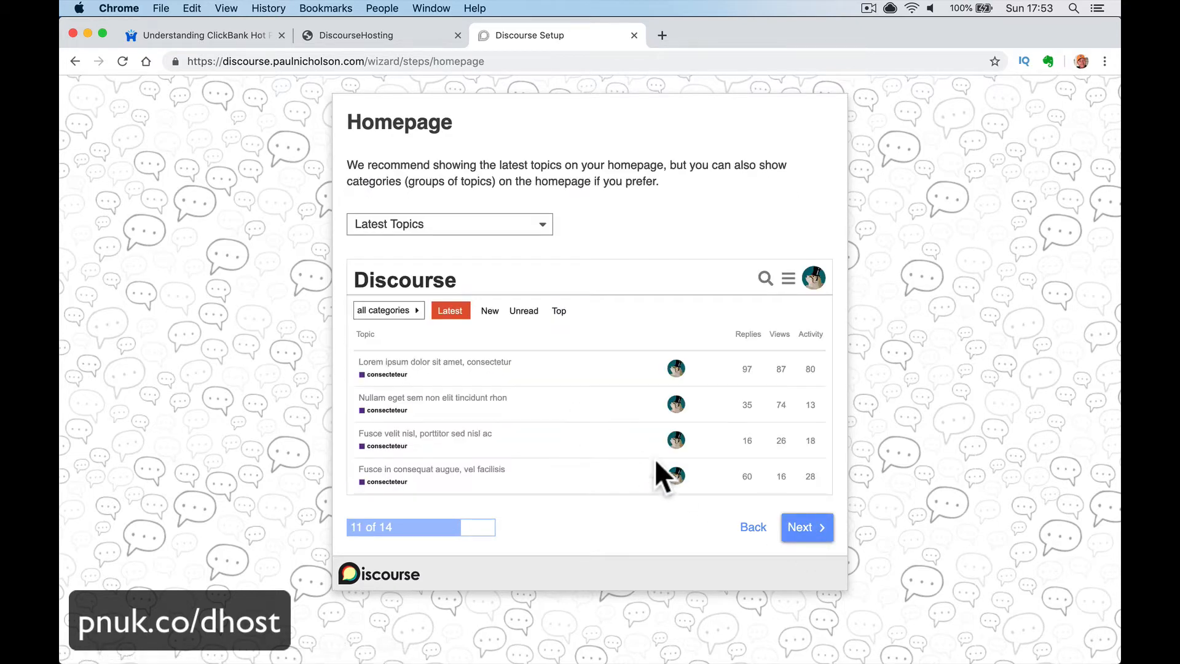
{"action": "left_click", "coordinate": [744, 529]}
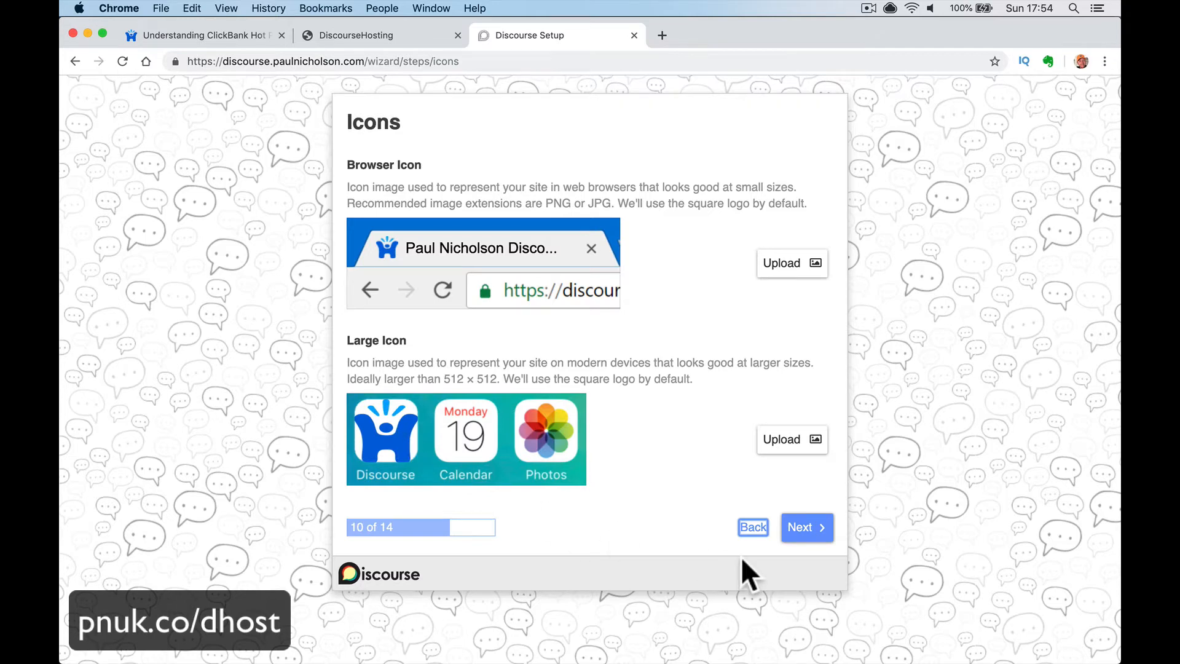
{"action": "left_click", "coordinate": [802, 536]}
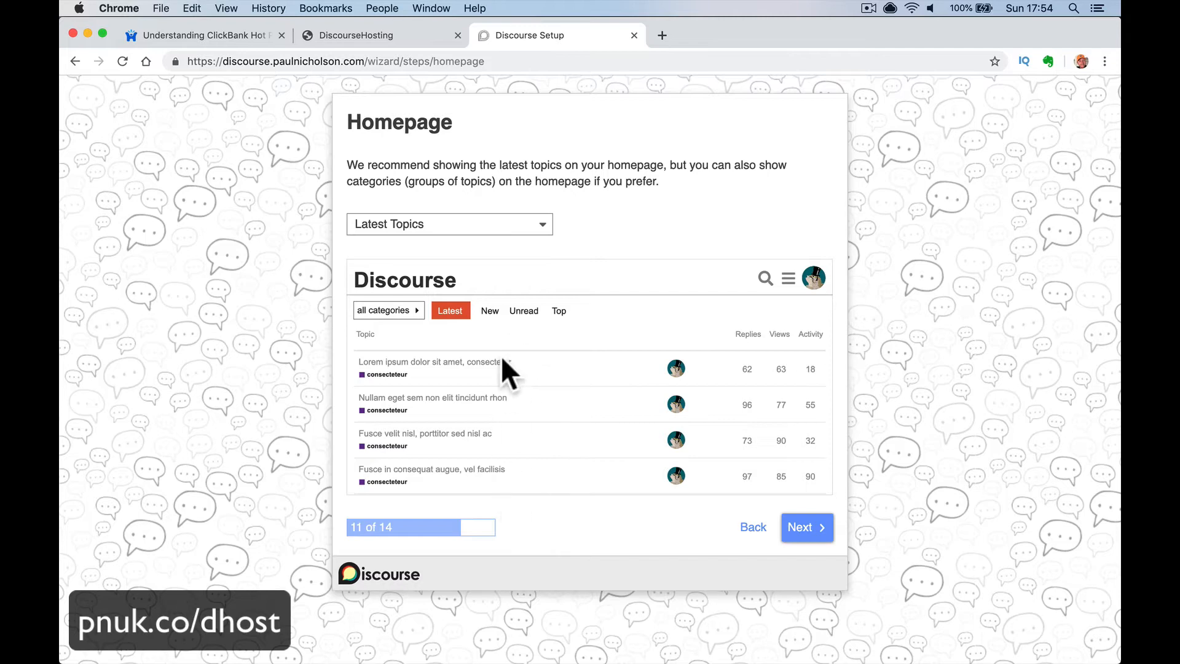
{"action": "left_click", "coordinate": [498, 225]}
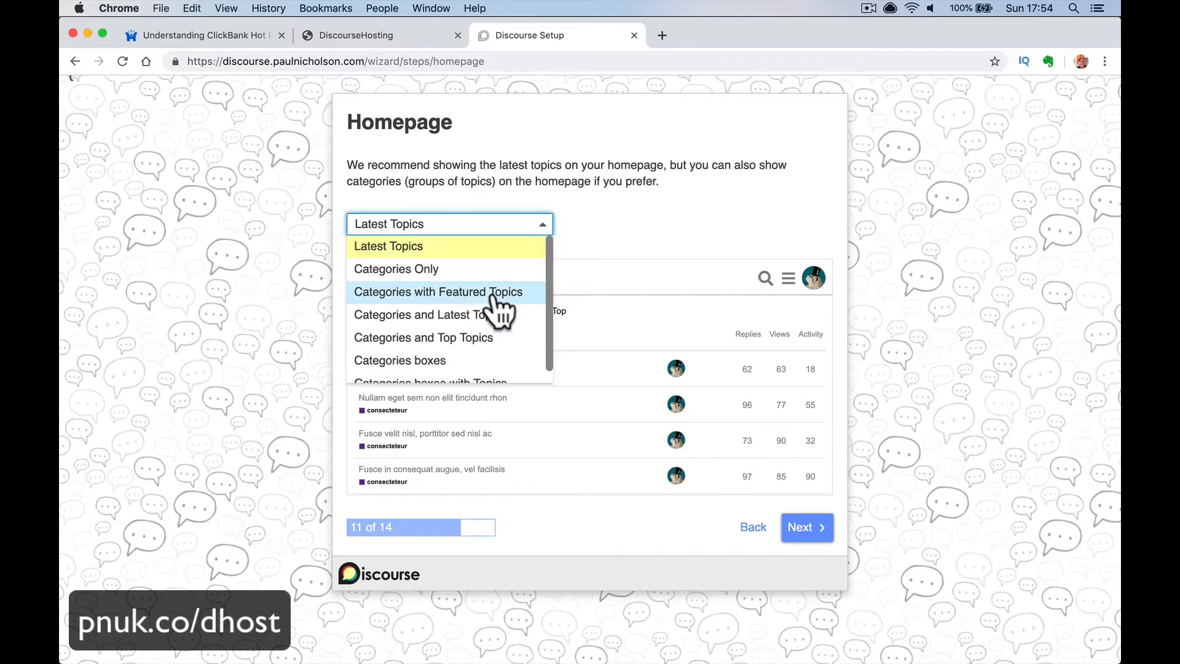
{"action": "left_click", "coordinate": [493, 271]}
{"action": "left_click", "coordinate": [499, 226]}
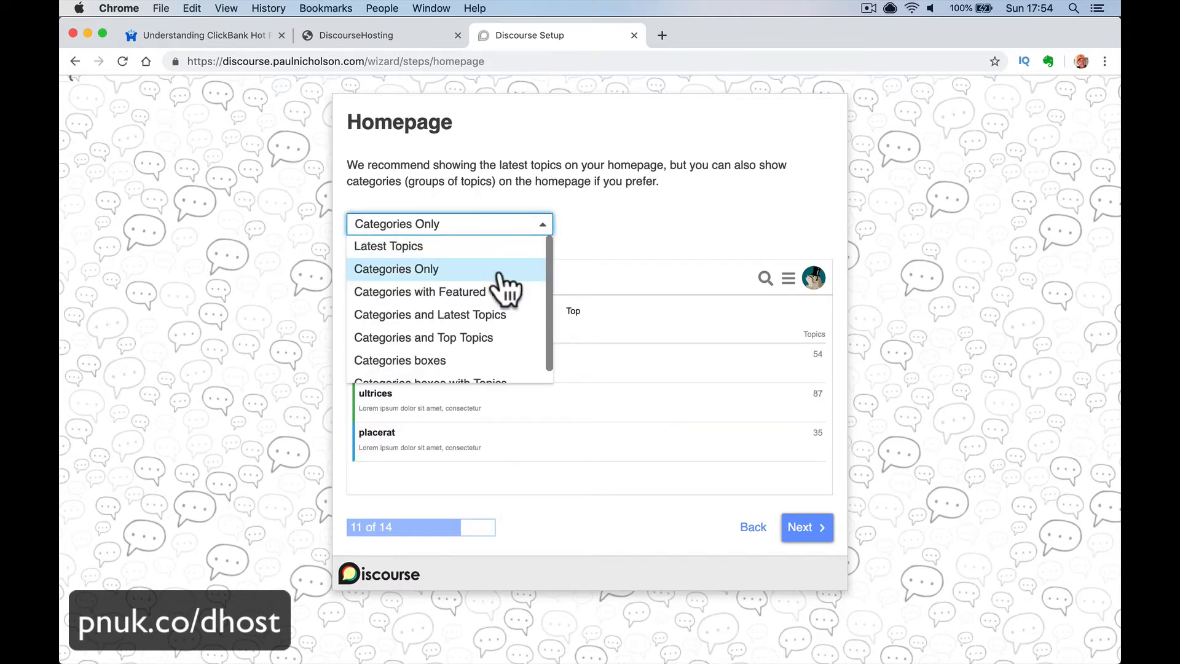
{"action": "left_click", "coordinate": [506, 314]}
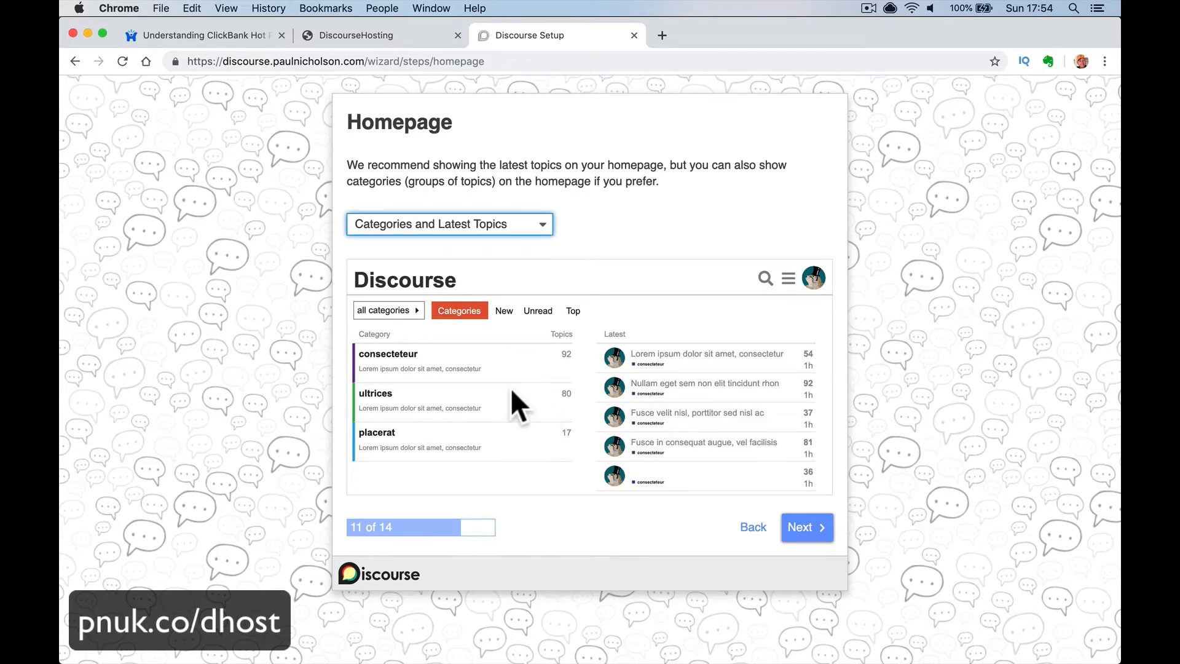
- Reload the older forum's home page, then advance the wizard to the Emoji step
{"action": "left_click", "coordinate": [195, 38]}
{"action": "left_click", "coordinate": [197, 99]}
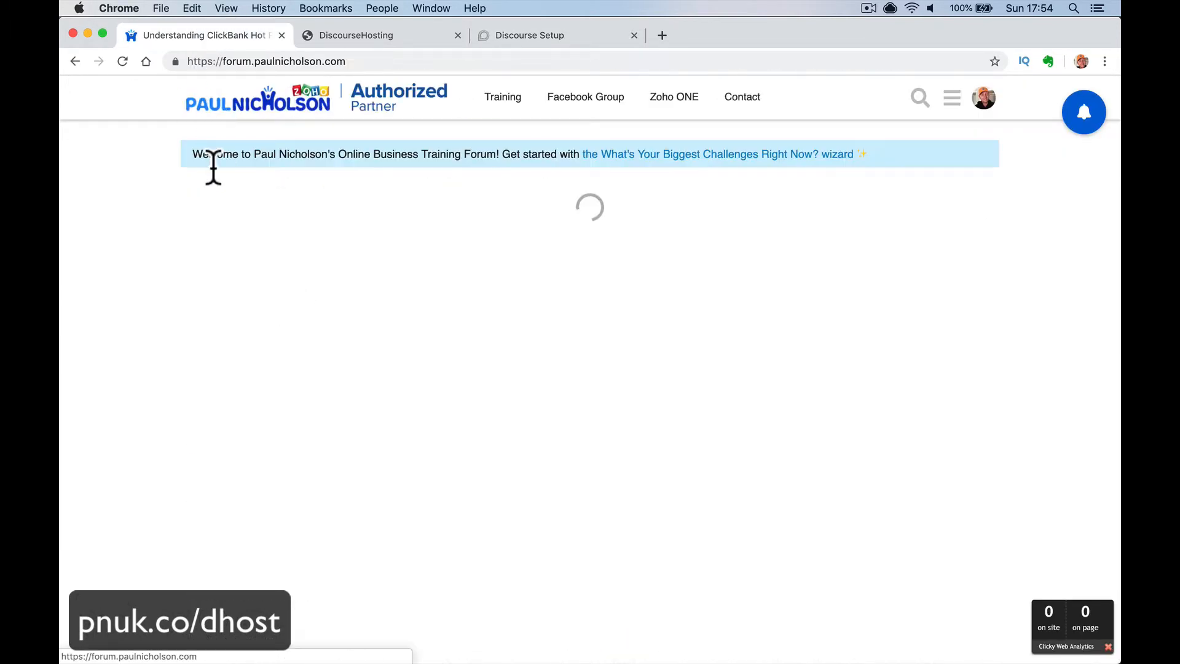
{"action": "left_click", "coordinate": [223, 113]}
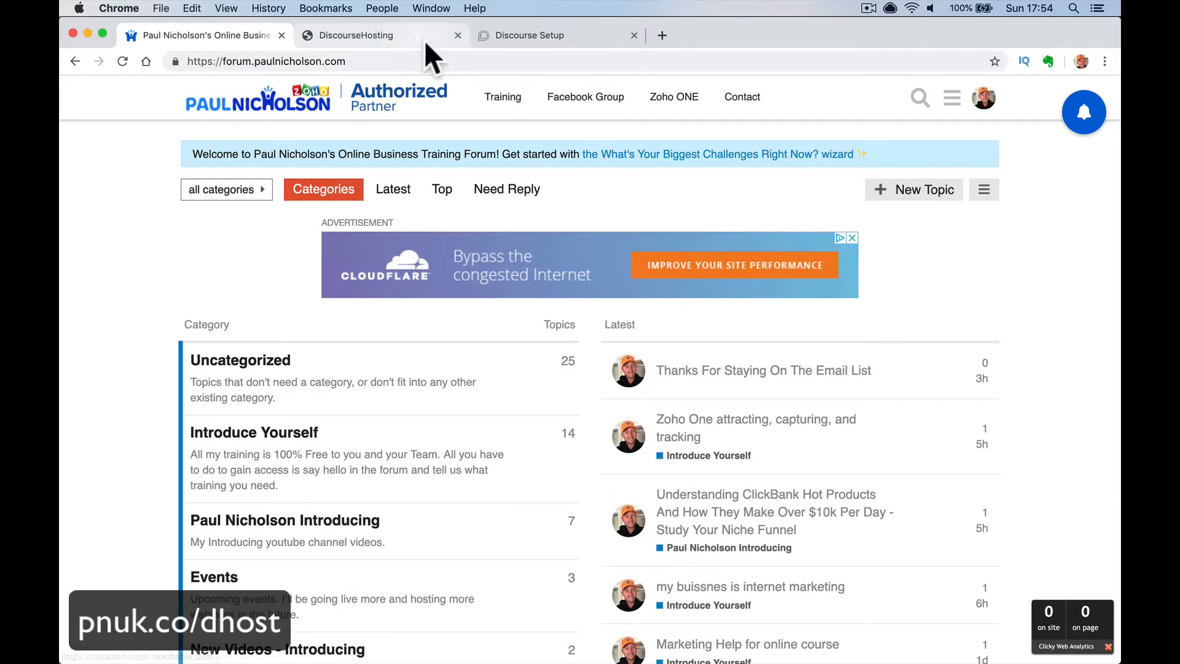
{"action": "left_click", "coordinate": [522, 35]}
{"action": "left_click", "coordinate": [805, 530]}
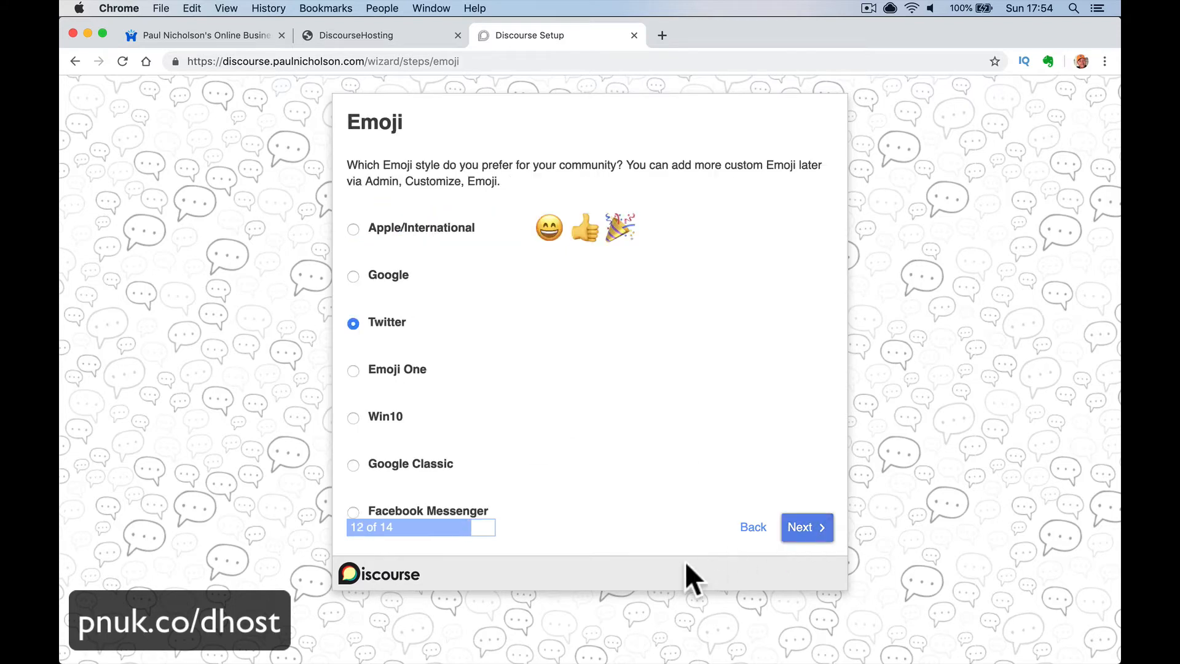
- Keep Twitter emoji, skip inviting staff, and finish the setup wizard
{"action": "left_click", "coordinate": [802, 530]}
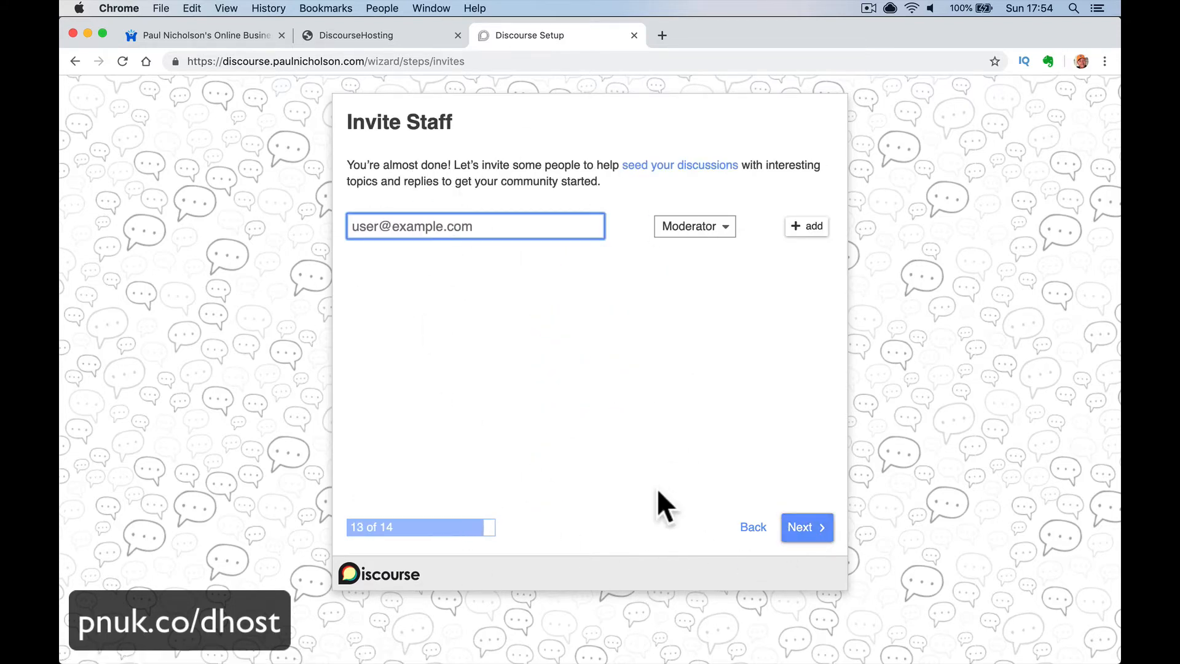
{"action": "left_click", "coordinate": [810, 529]}
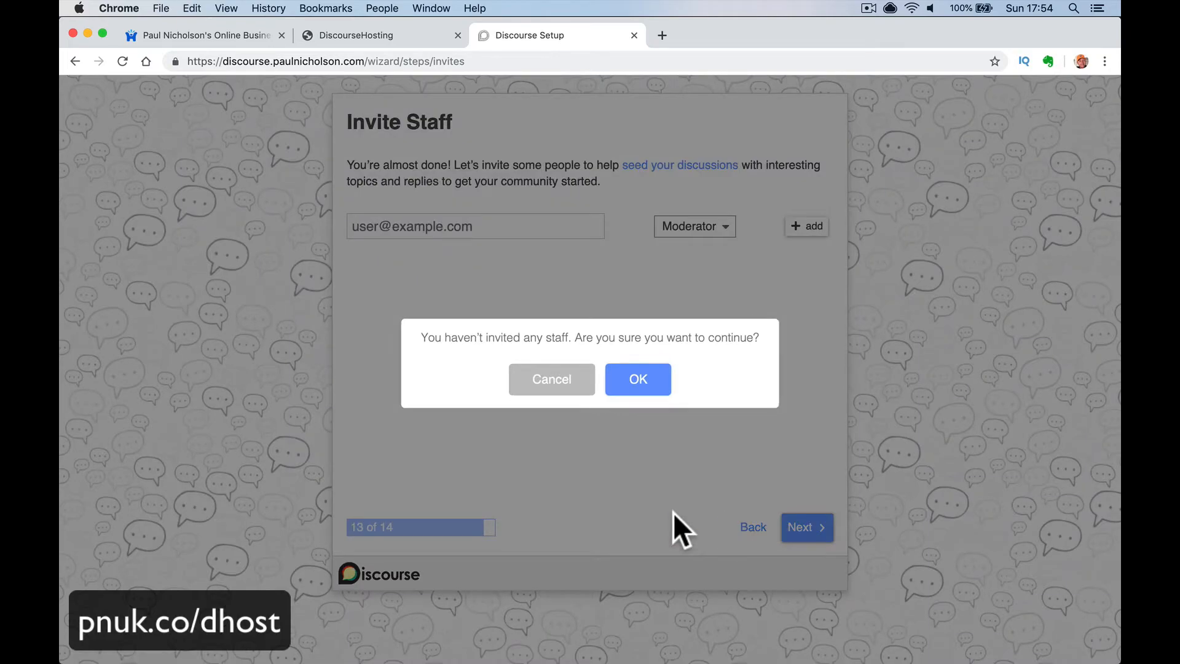
{"action": "left_click", "coordinate": [636, 388]}
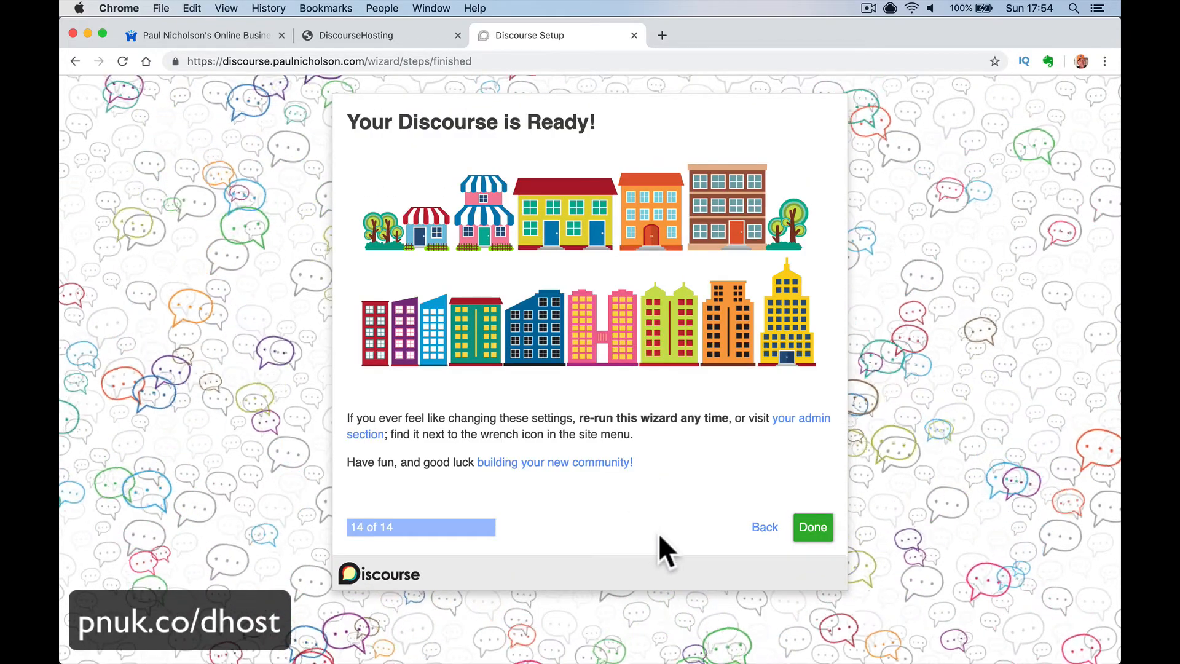
{"action": "left_click", "coordinate": [813, 529]}
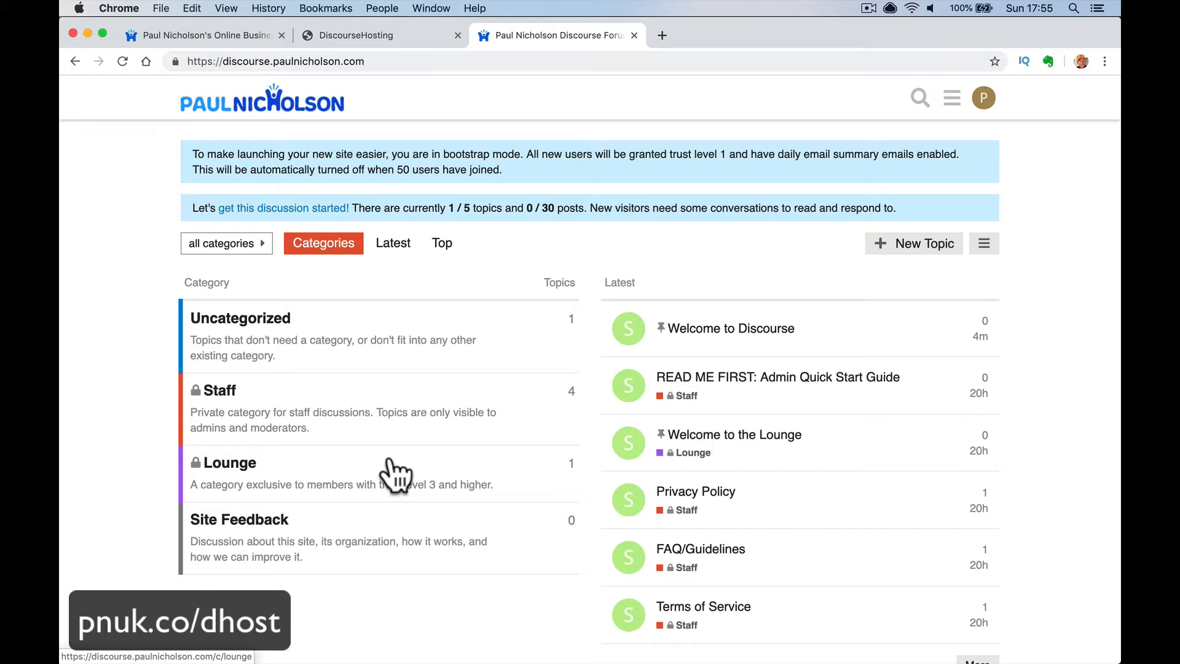
- Review the new forum's admin dashboard, site settings and active users, then return home
{"action": "left_click", "coordinate": [984, 244]}
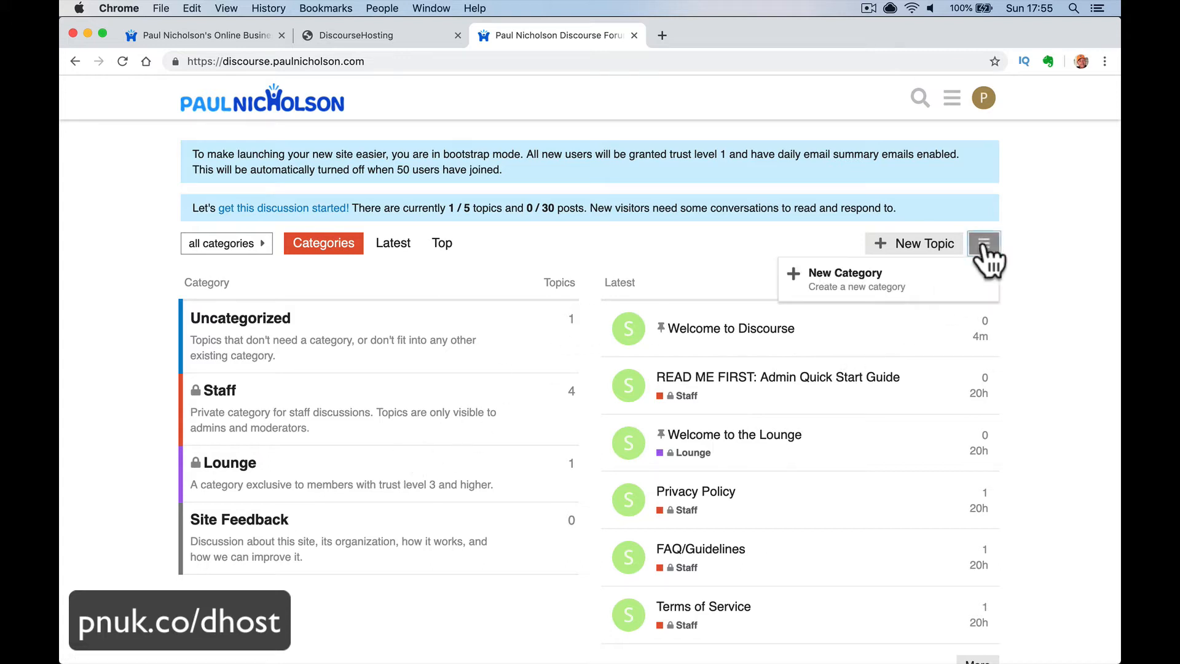
{"action": "left_click", "coordinate": [939, 99]}
{"action": "left_click", "coordinate": [844, 155]}
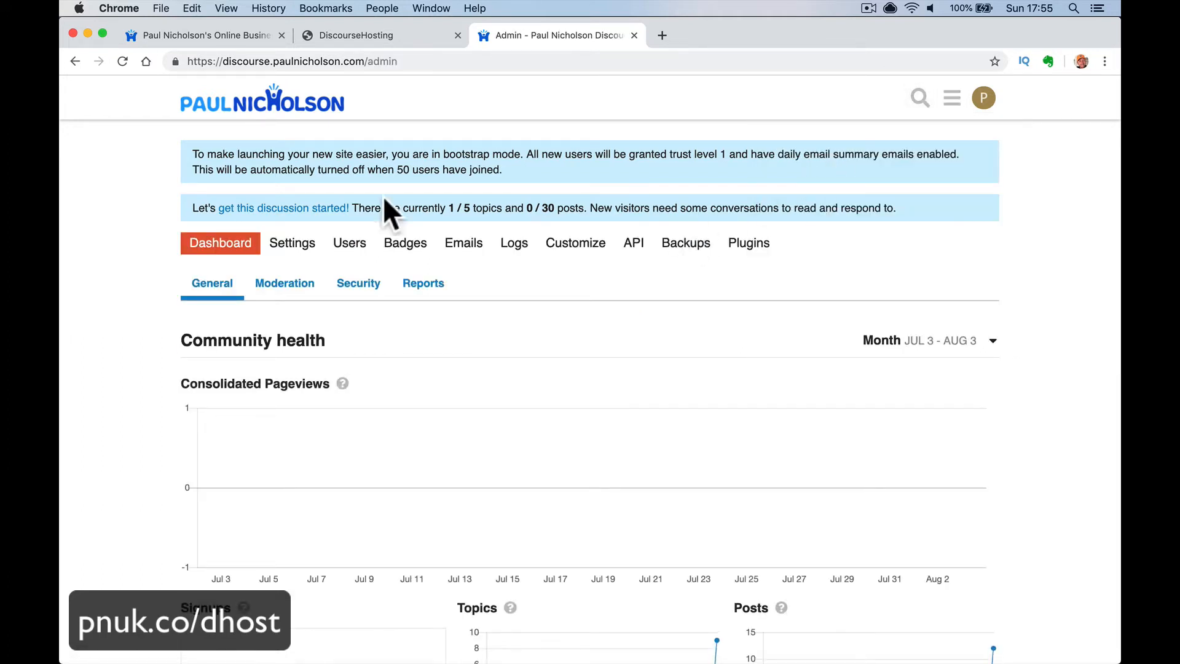
{"action": "left_click", "coordinate": [288, 244]}
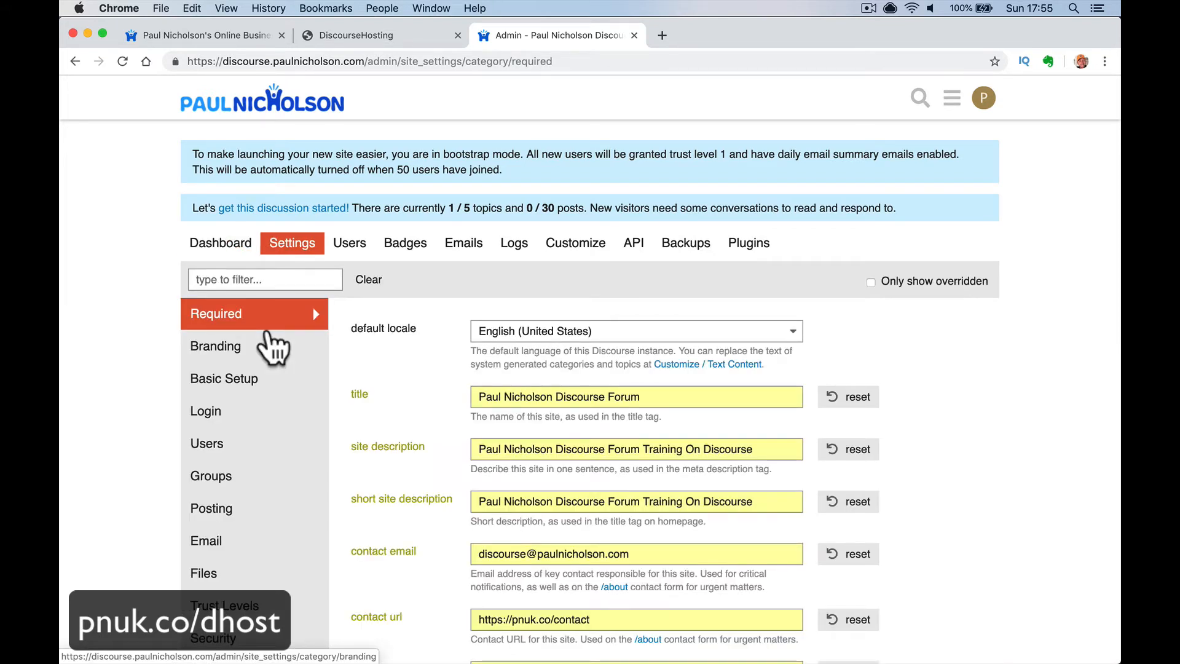
{"action": "left_click", "coordinate": [361, 246]}
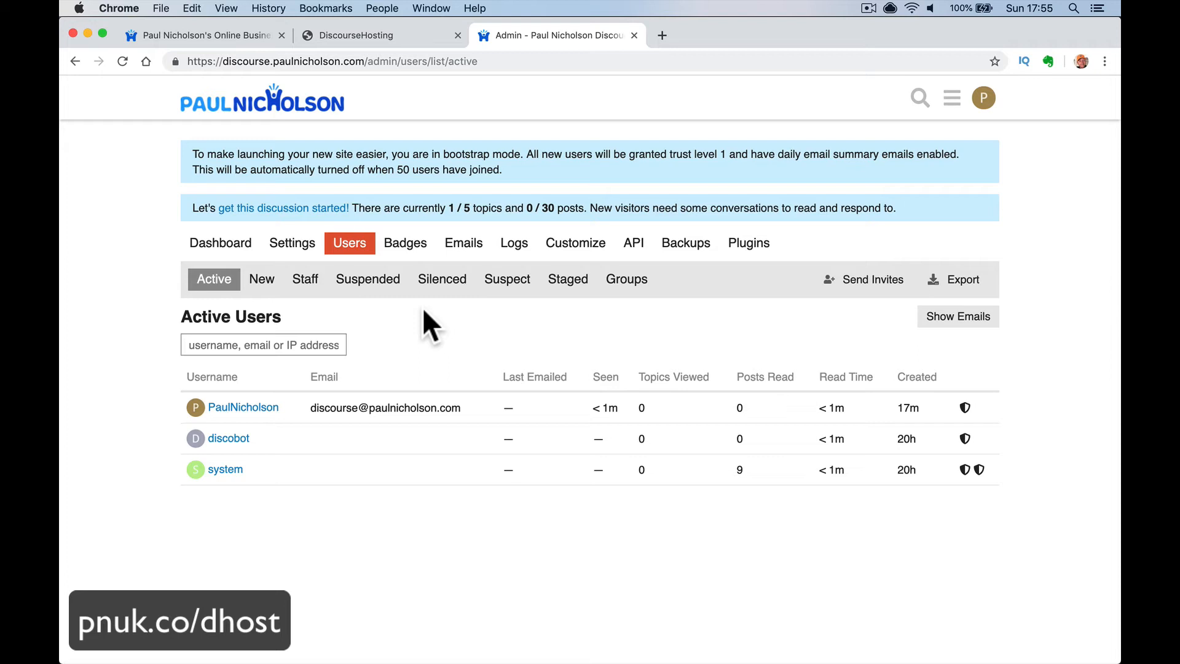
{"action": "left_click", "coordinate": [311, 104]}
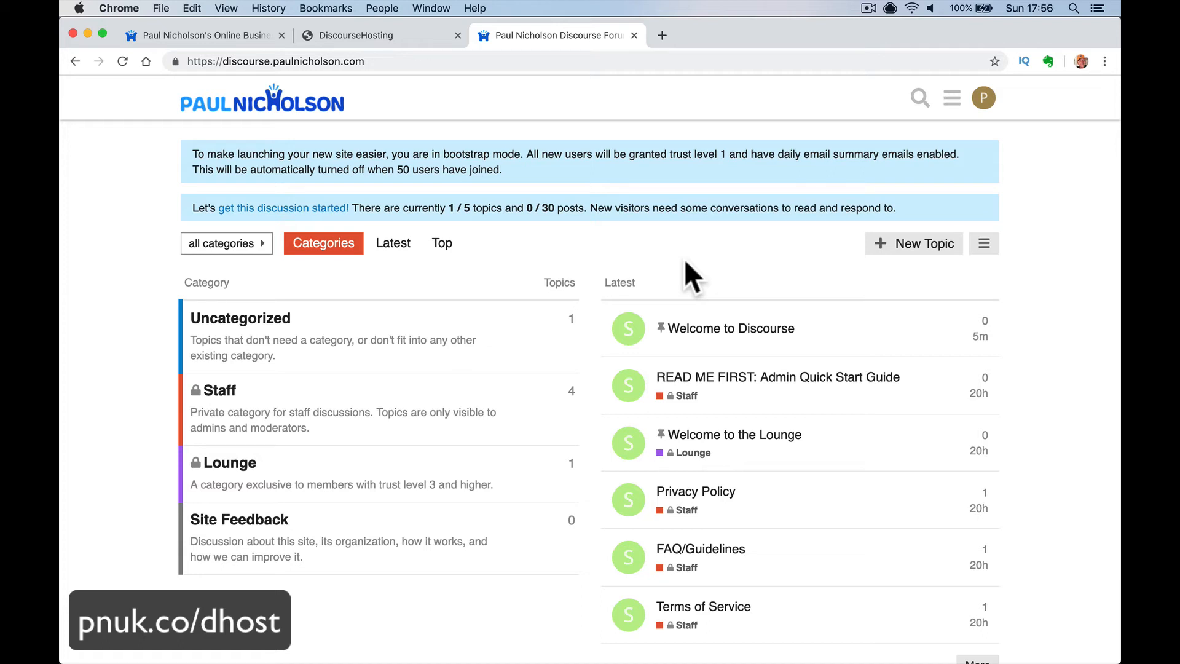
- Open the Facebook group page from the older forum site
{"action": "left_click", "coordinate": [246, 35]}
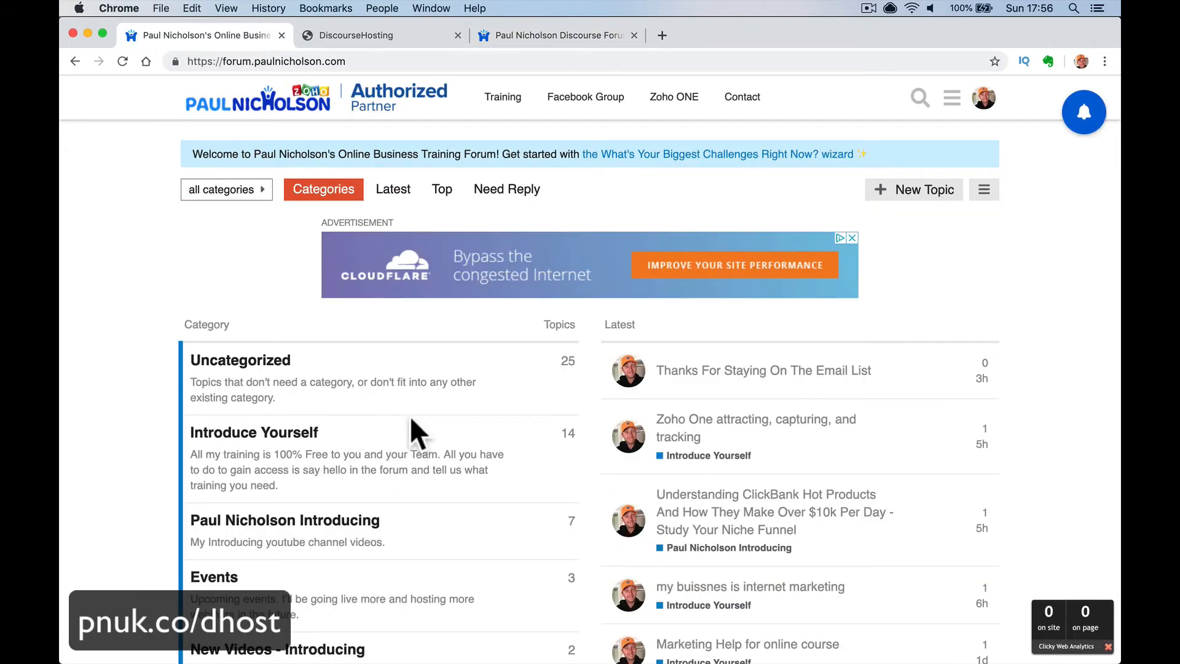
{"action": "scroll", "coordinate": [430, 430], "scroll_direction": "down", "scroll_amount": 10}
{"action": "scroll", "coordinate": [462, 459], "scroll_direction": "up", "scroll_amount": 9}
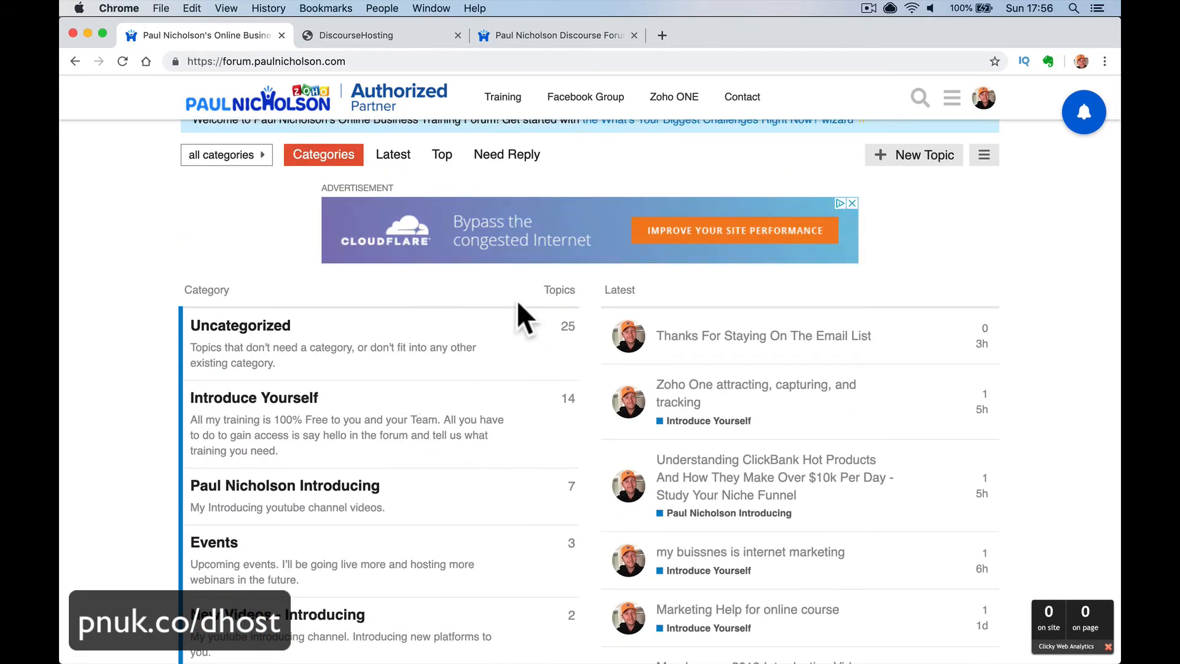
{"action": "left_click", "coordinate": [586, 98]}
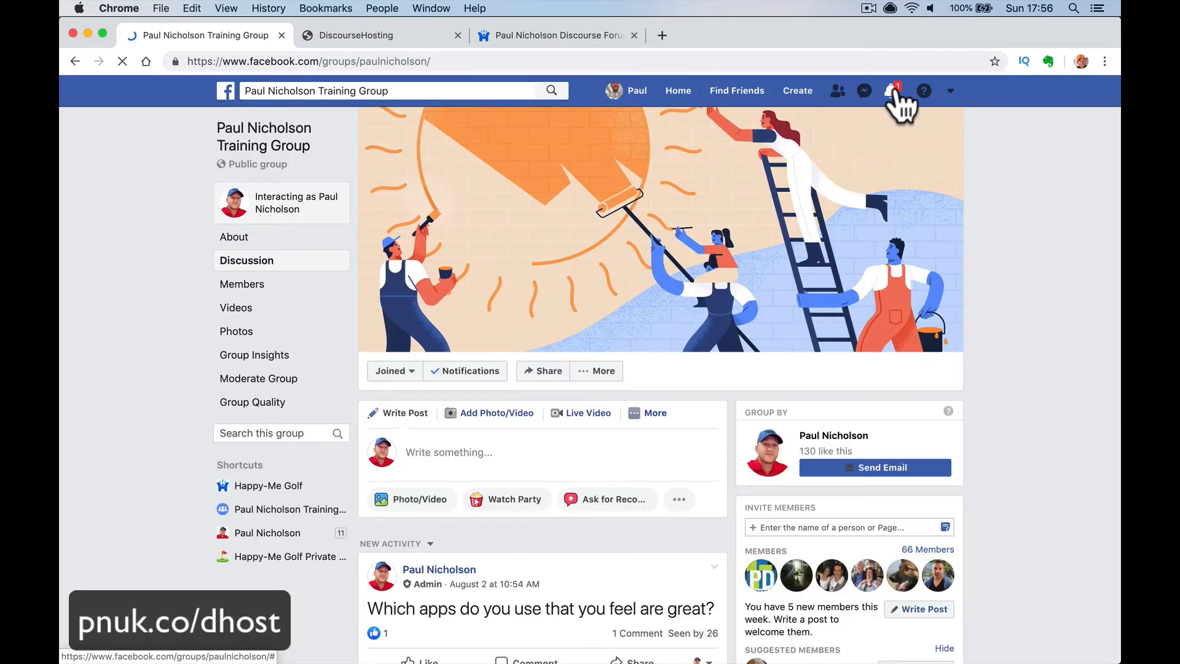
- Glance at Facebook notifications, then go back to the new Discourse forum's categories page
{"action": "left_click", "coordinate": [892, 93]}
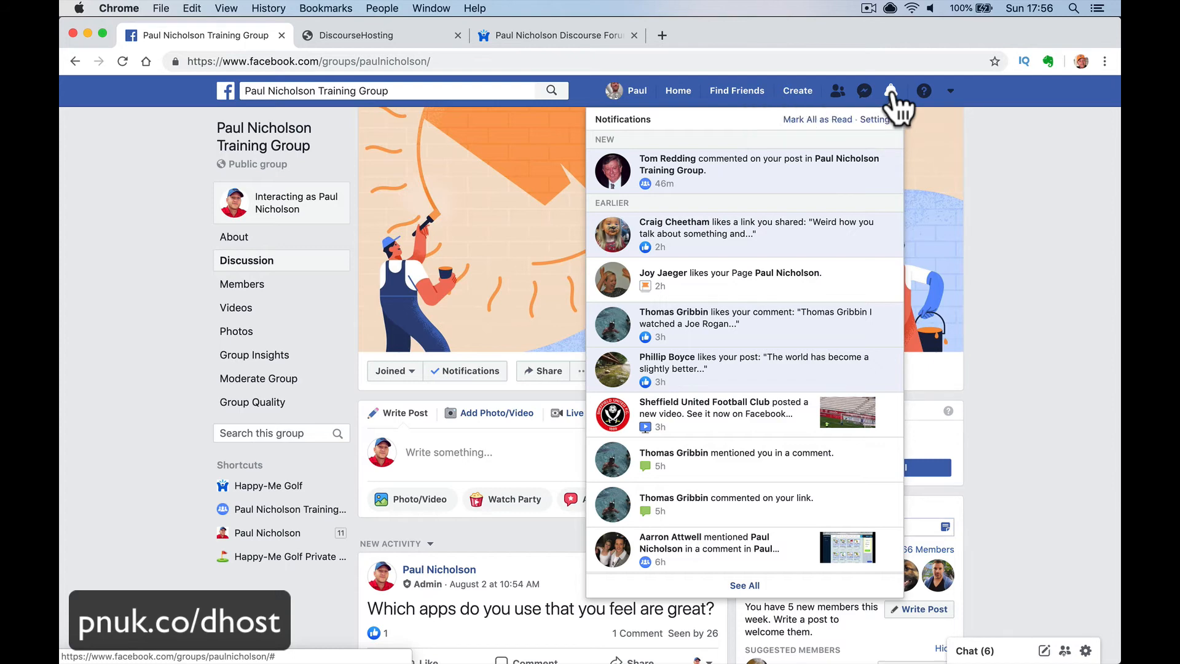
{"action": "left_click", "coordinate": [1118, 338]}
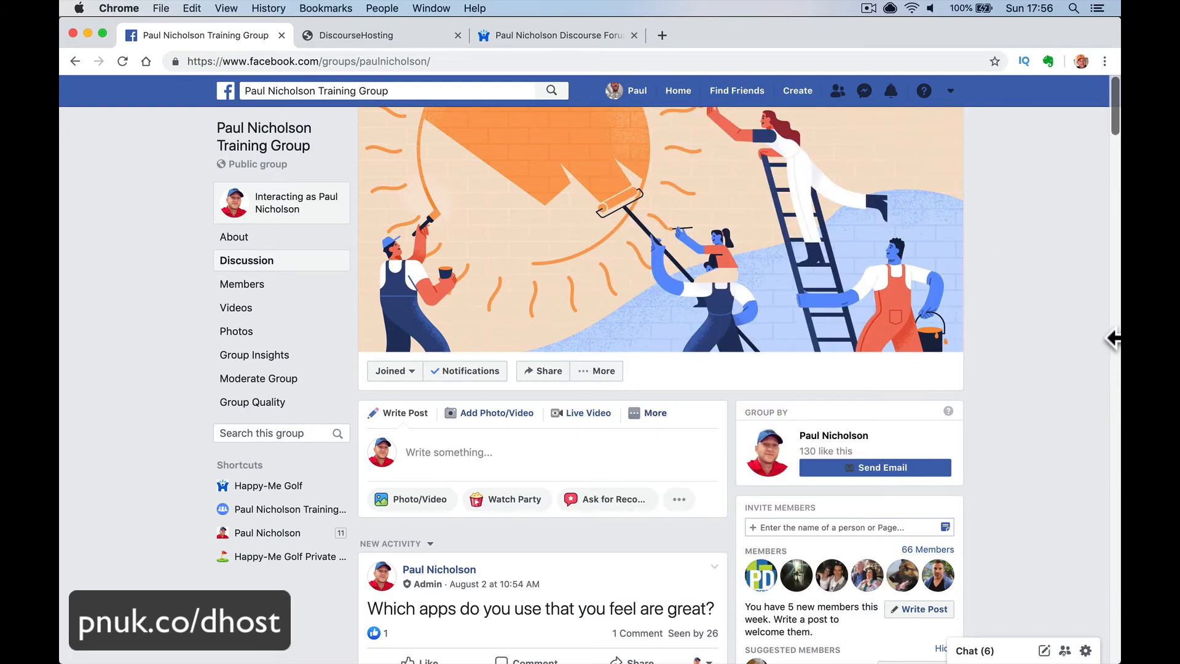
{"action": "left_click", "coordinate": [612, 43]}
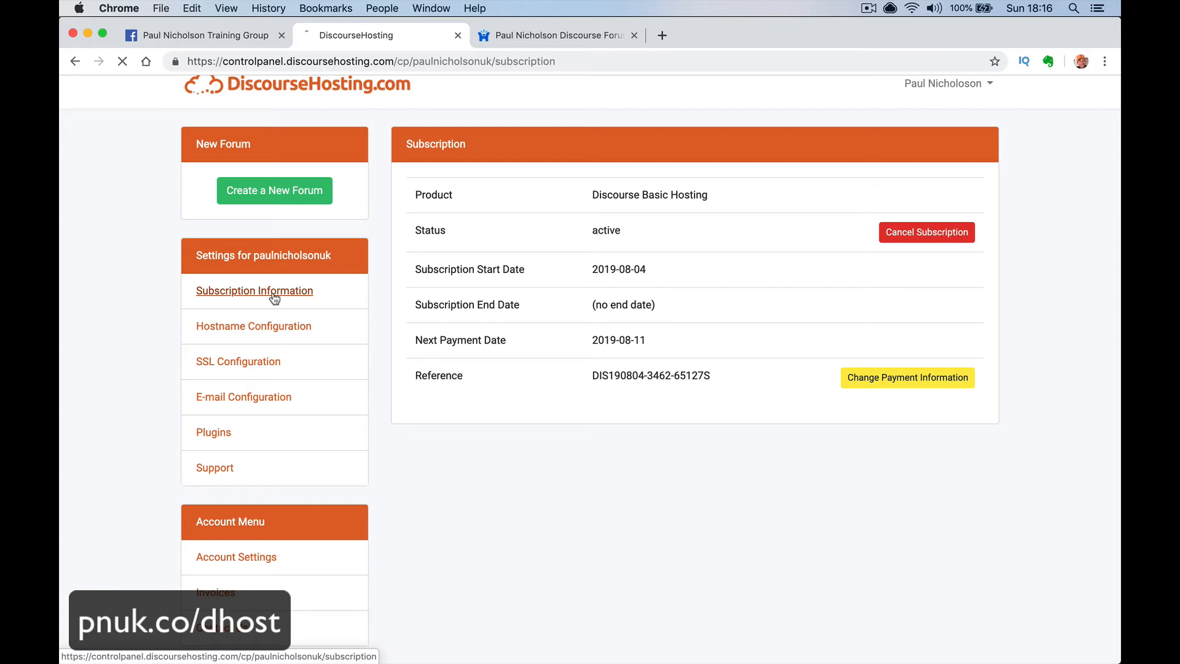
- Cancel the Discourse Basic Hosting subscription in the FastSpring store and confirm the cancellation
{"action": "left_click", "coordinate": [275, 297]}
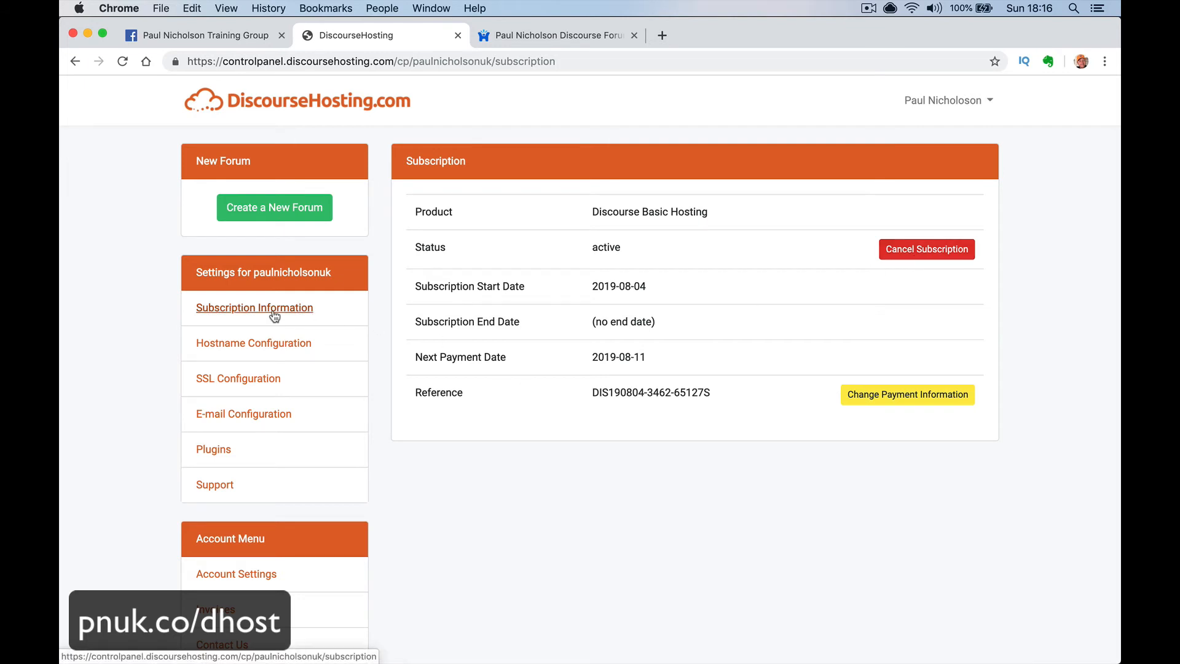
{"action": "left_click", "coordinate": [945, 258]}
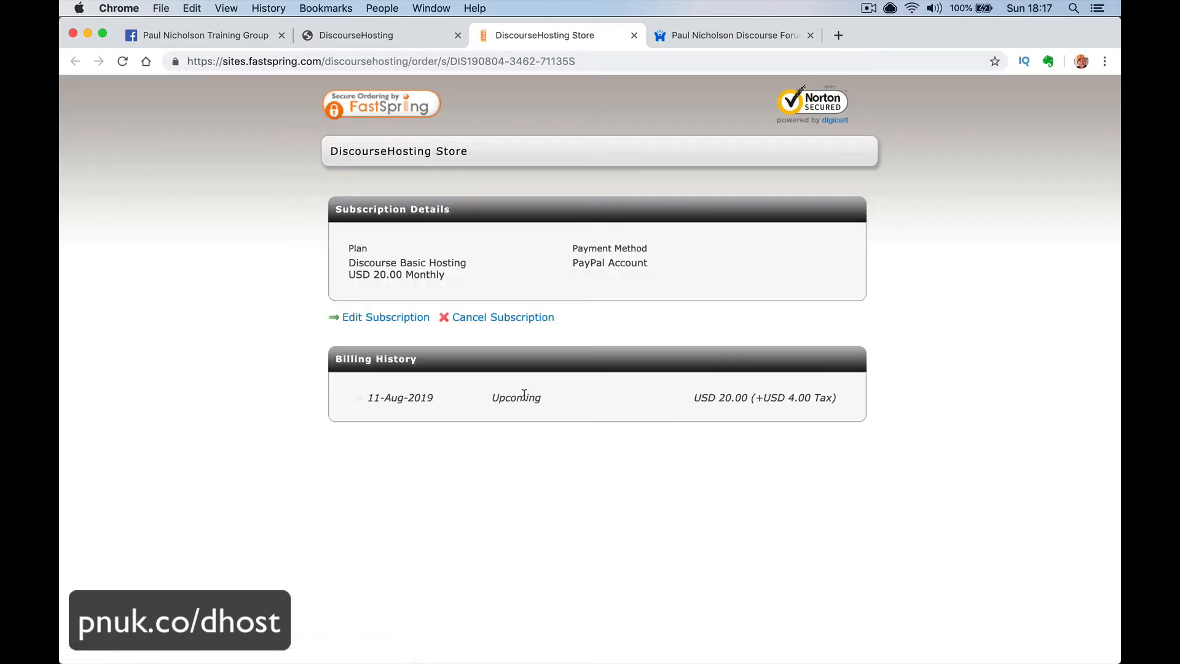
{"action": "left_click", "coordinate": [492, 317]}
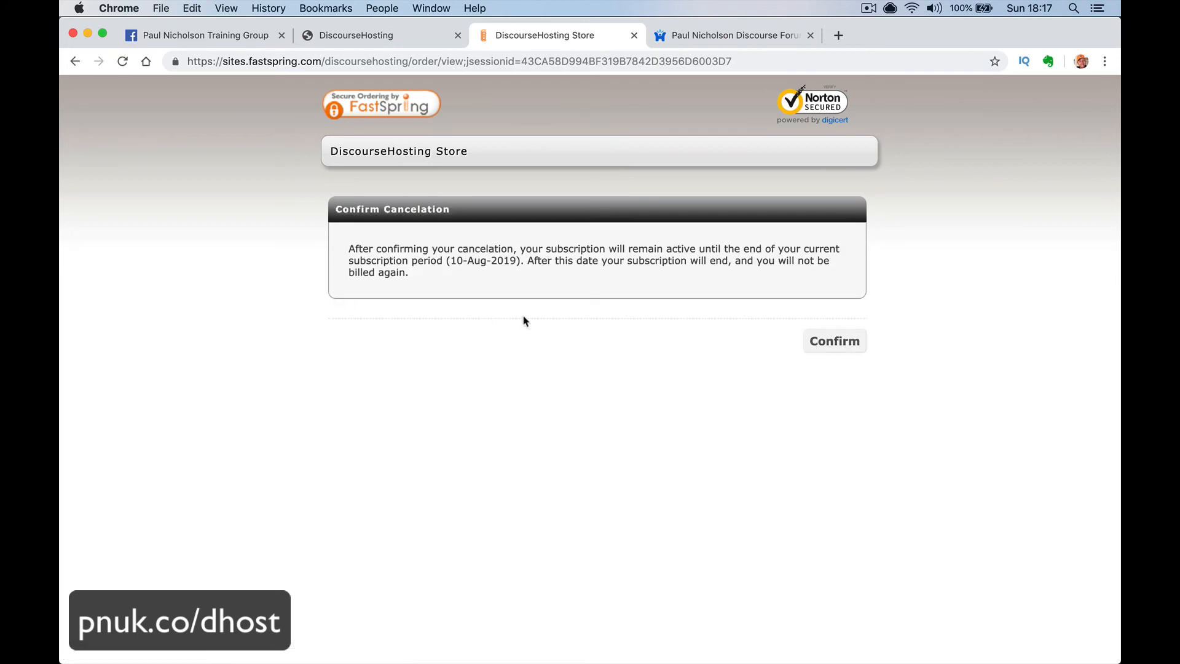
{"action": "left_click", "coordinate": [842, 344]}
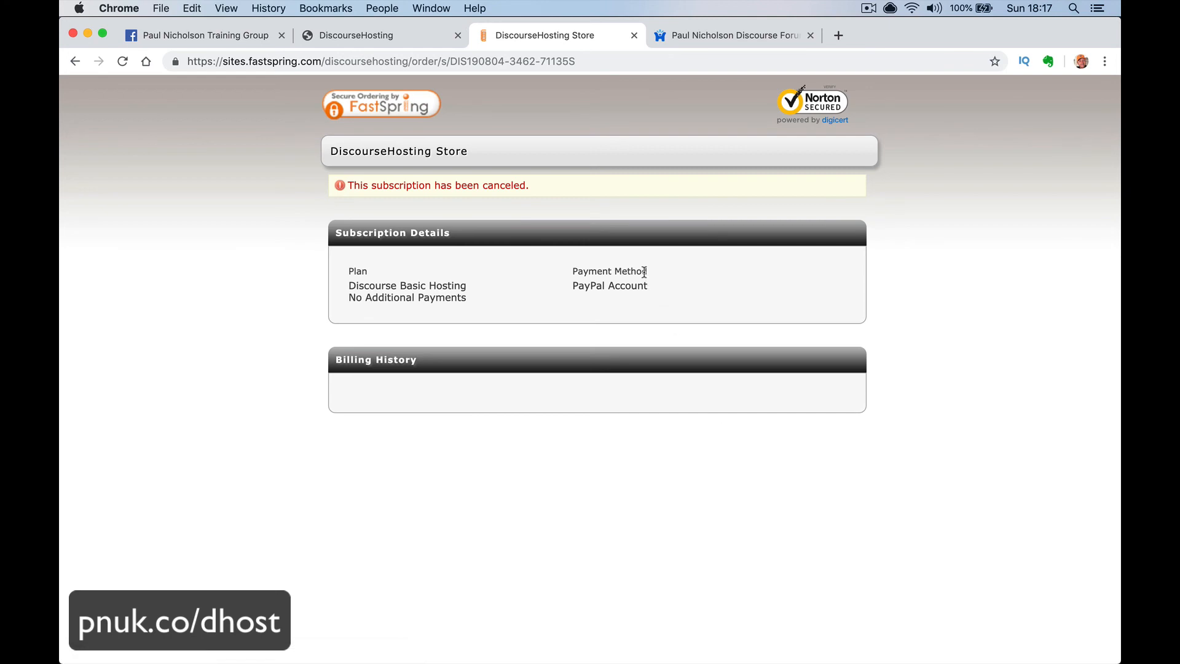
{"action": "left_click", "coordinate": [396, 39]}
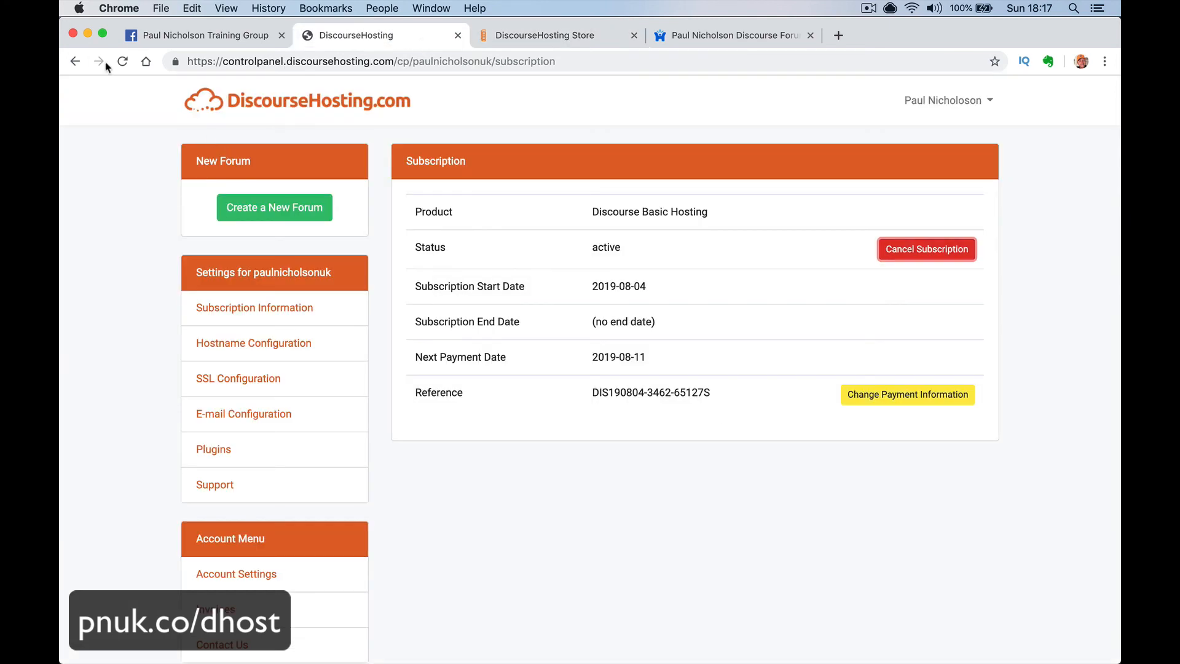
- Reload the subscription page to show the 2019-08-10 end date, then revisit the store's cancellation notice
{"action": "left_click", "coordinate": [123, 60]}
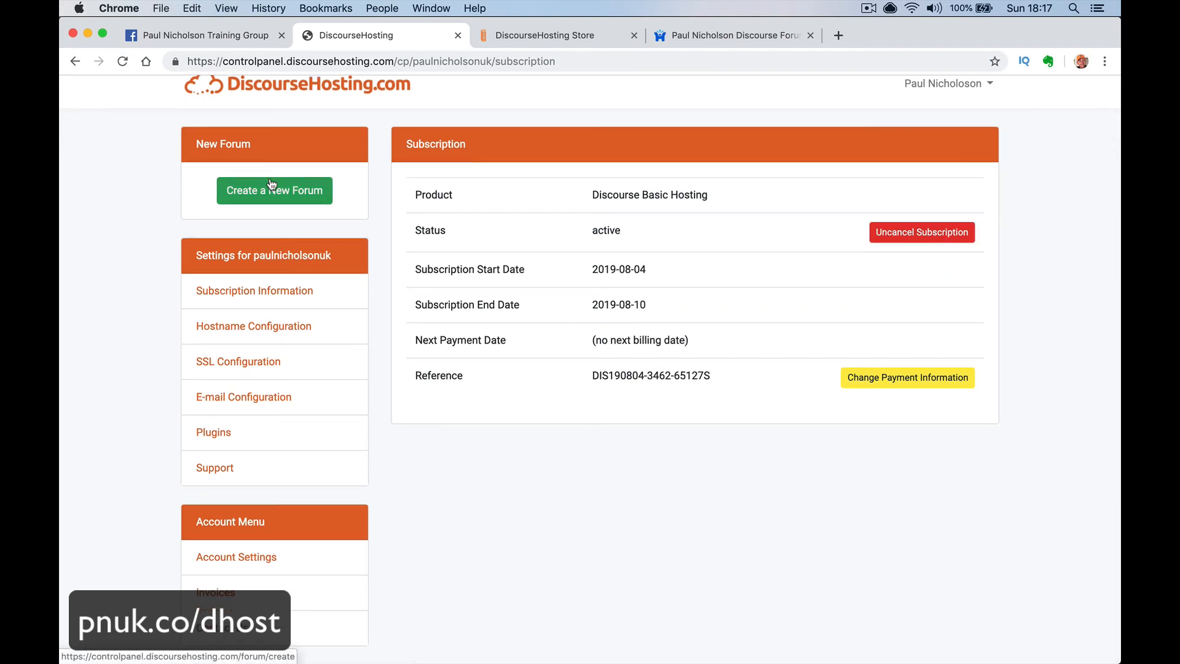
{"action": "left_click", "coordinate": [544, 35]}
{"action": "mouse_move", "coordinate": [489, 658]}
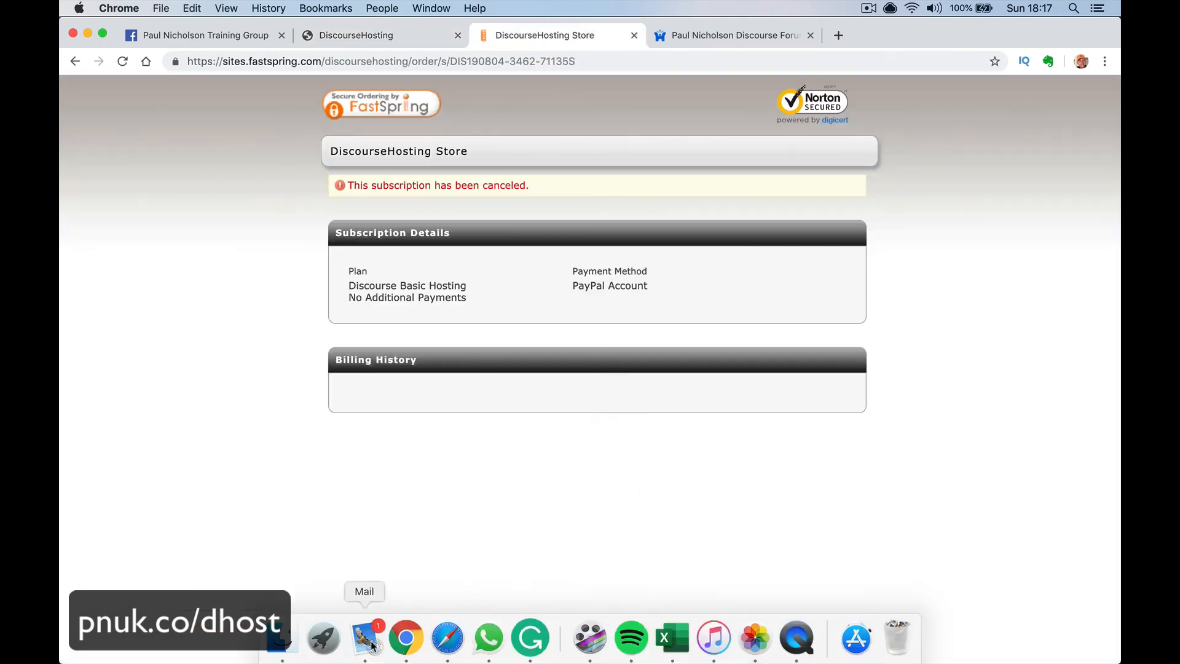
{"action": "left_click", "coordinate": [366, 656]}
{"action": "left_click", "coordinate": [364, 126]}
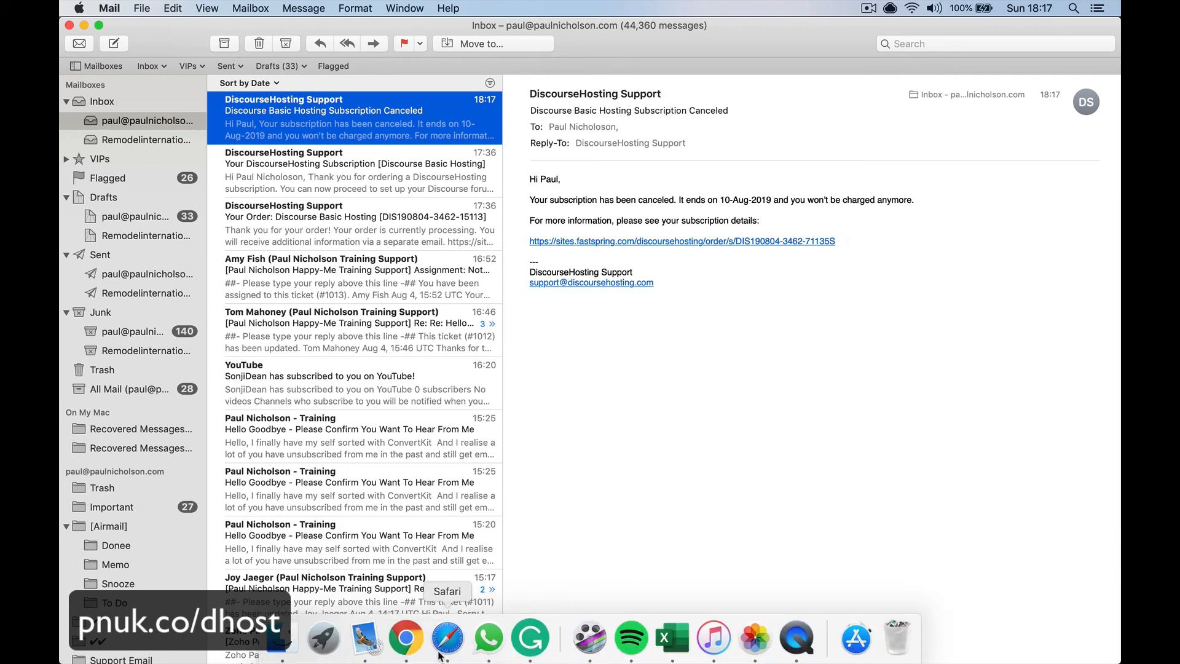
{"action": "left_click", "coordinate": [406, 638]}
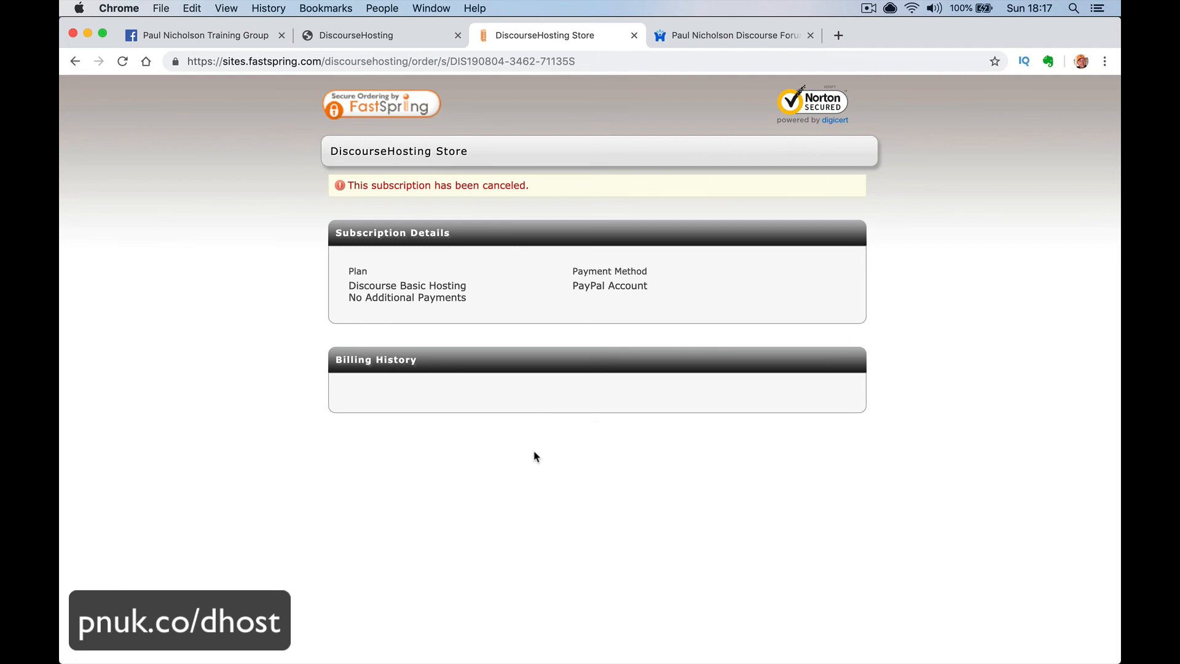